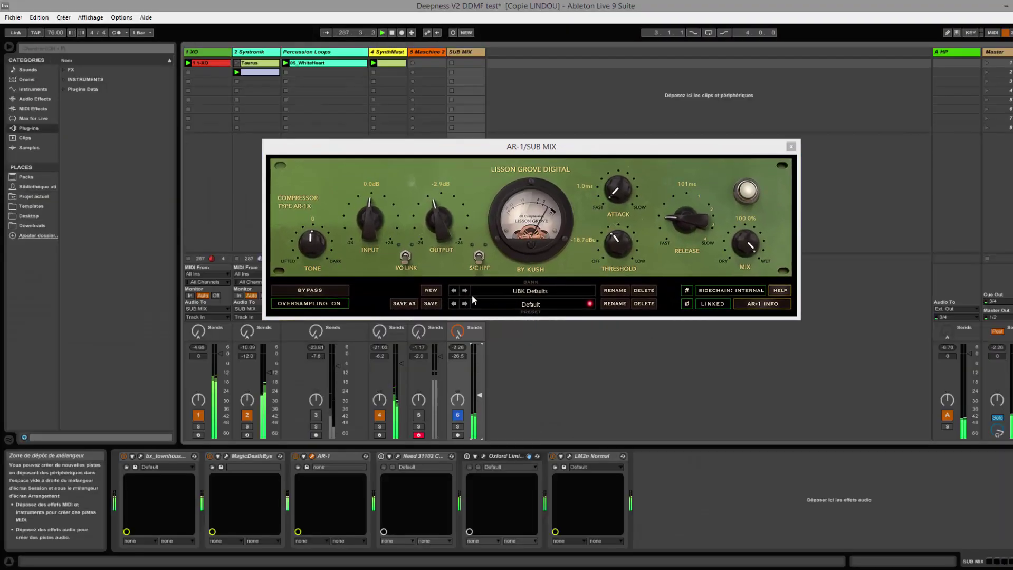
Raise the SUB MIX track volume and reset it to its default of 0 dB
left_click_drag(479, 391, 478, 398)
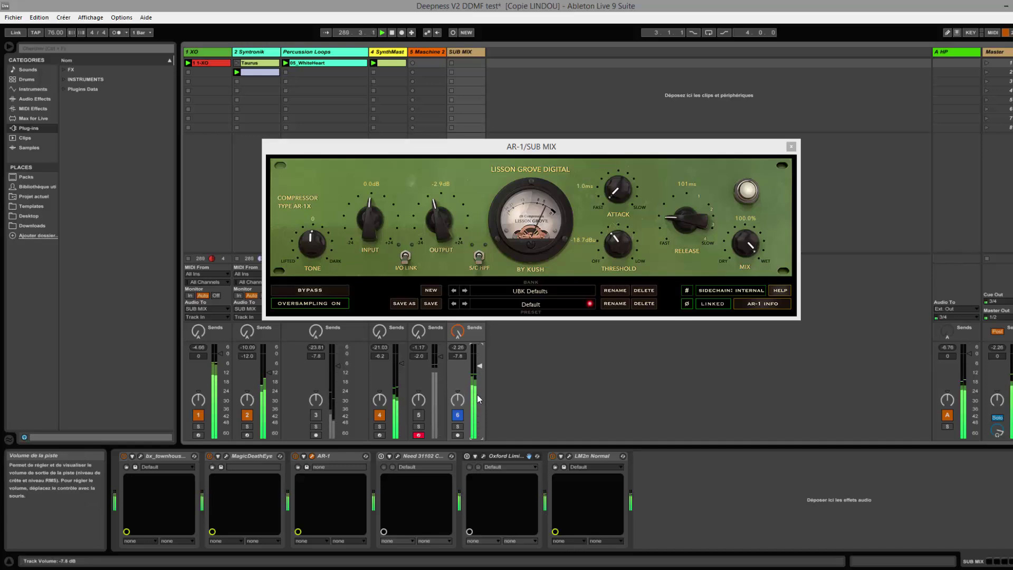
double_click(479, 365)
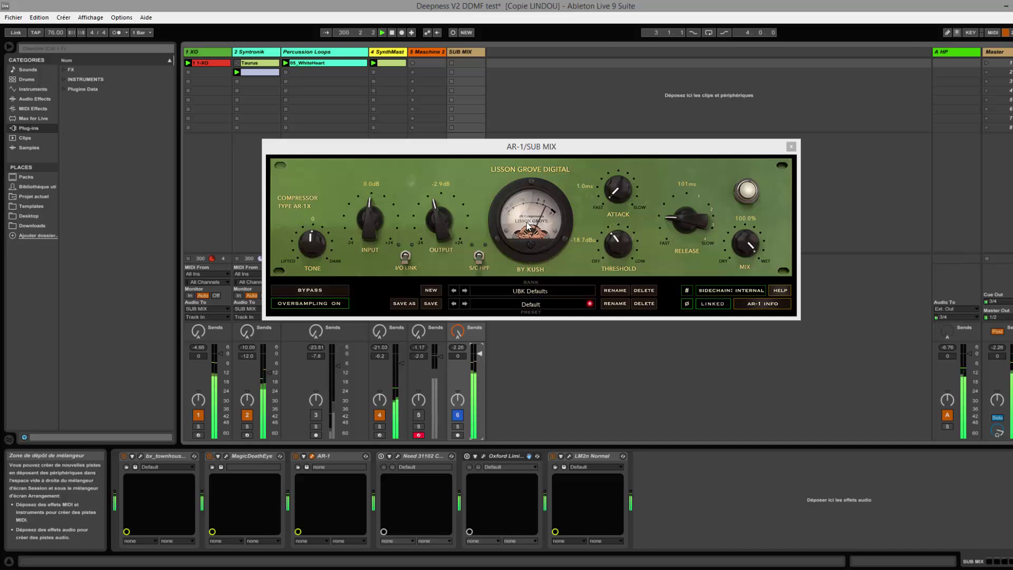
Bypass the AR-1 compressor and open the LM2n Normal loudness meter of the SUB MIX track
left_click(343, 291)
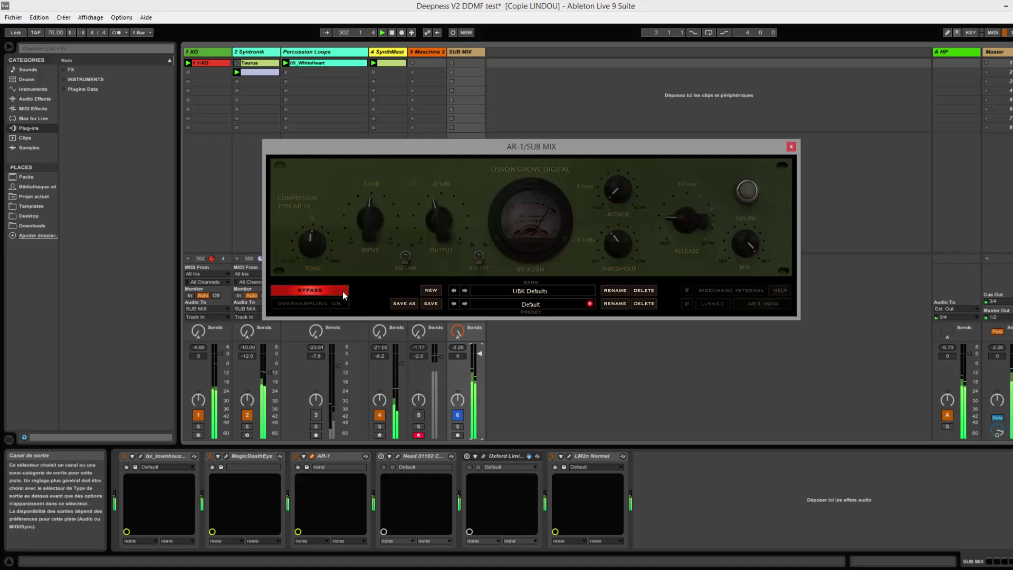
left_click(569, 455)
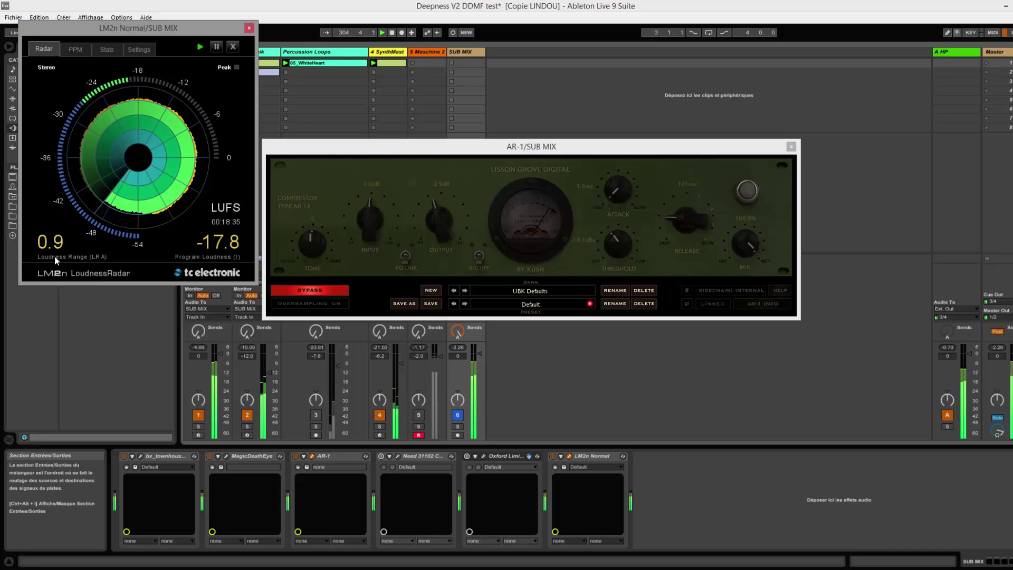
Reactivate the AR-1 compressor and lower its output gain to -3.6 dB
left_click(295, 291)
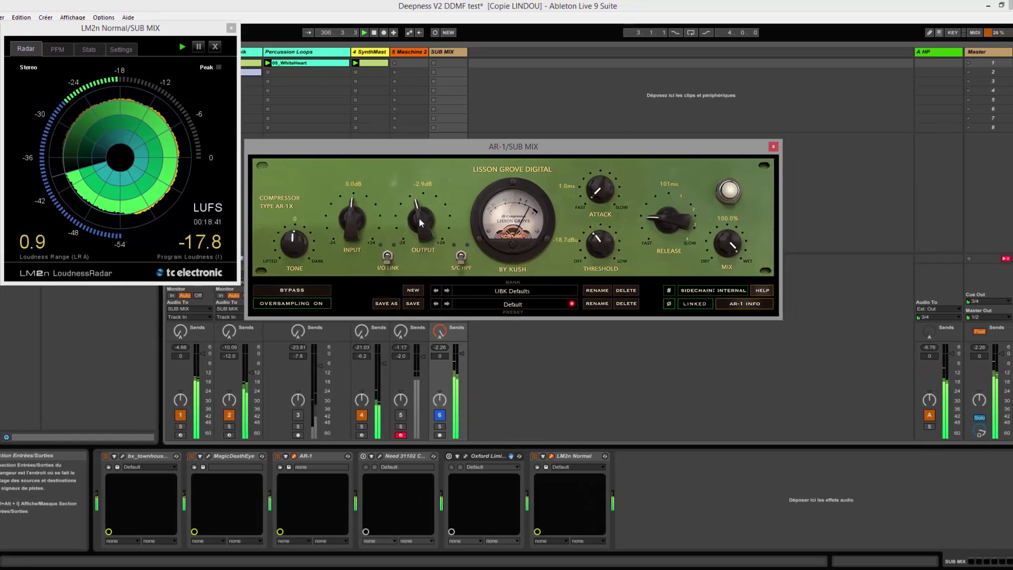
left_click_drag(420, 222, 419, 224)
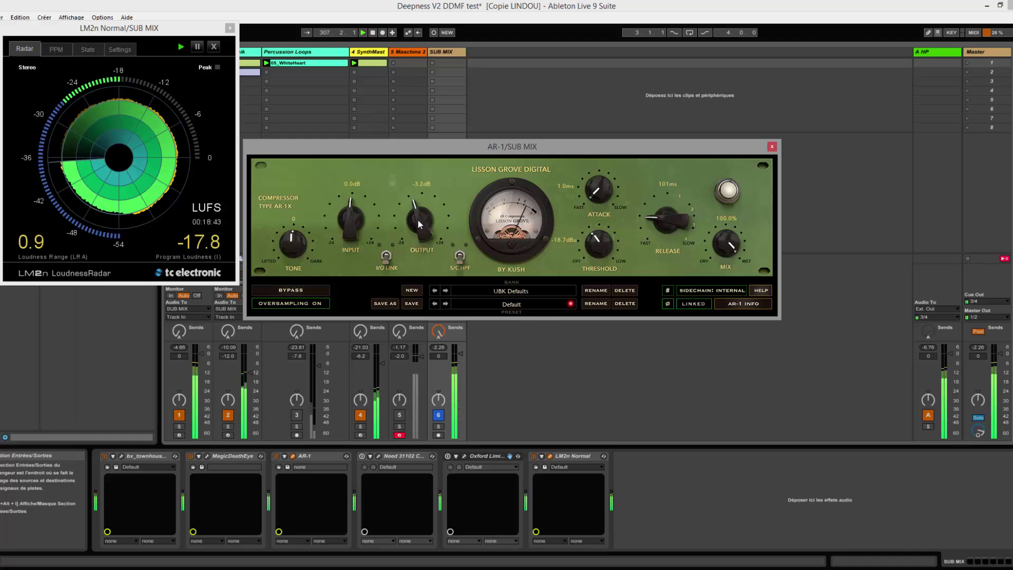
left_click_drag(420, 224, 420, 224)
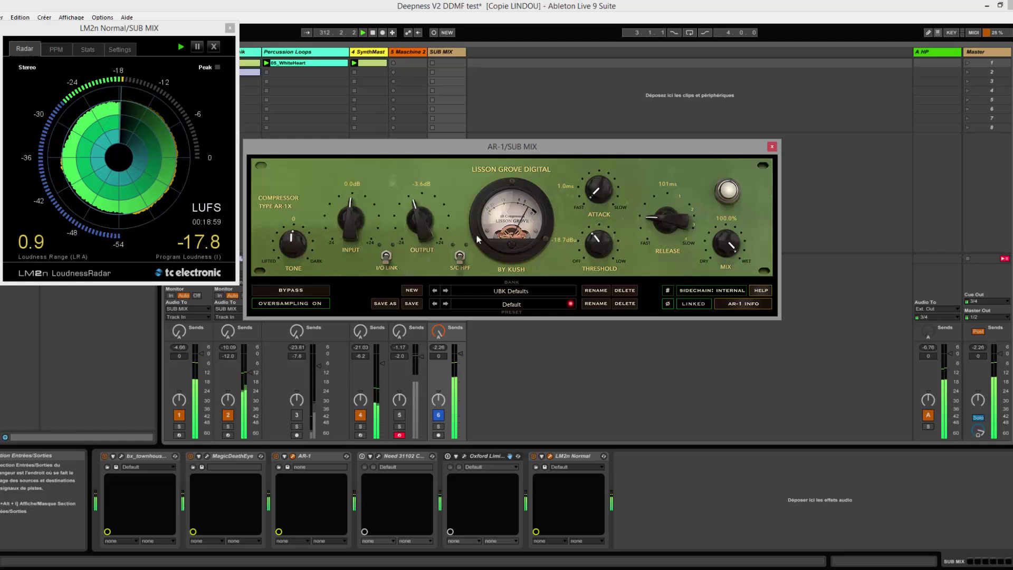
Compare the SUB MIX sound and loudness with the AR-1 repeatedly bypassed and reactivated, leaving the compressor active
left_click(304, 293)
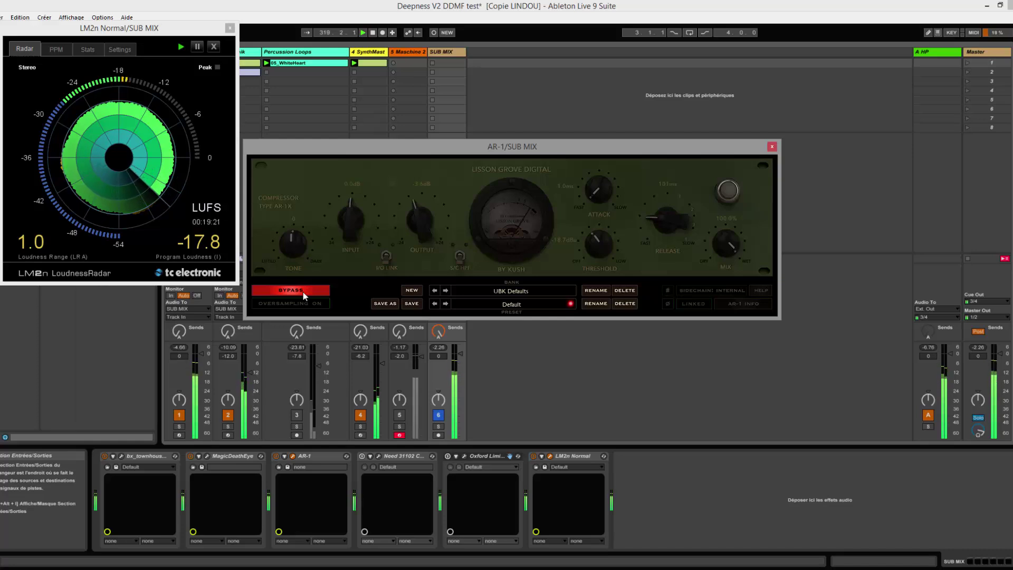
left_click(303, 292)
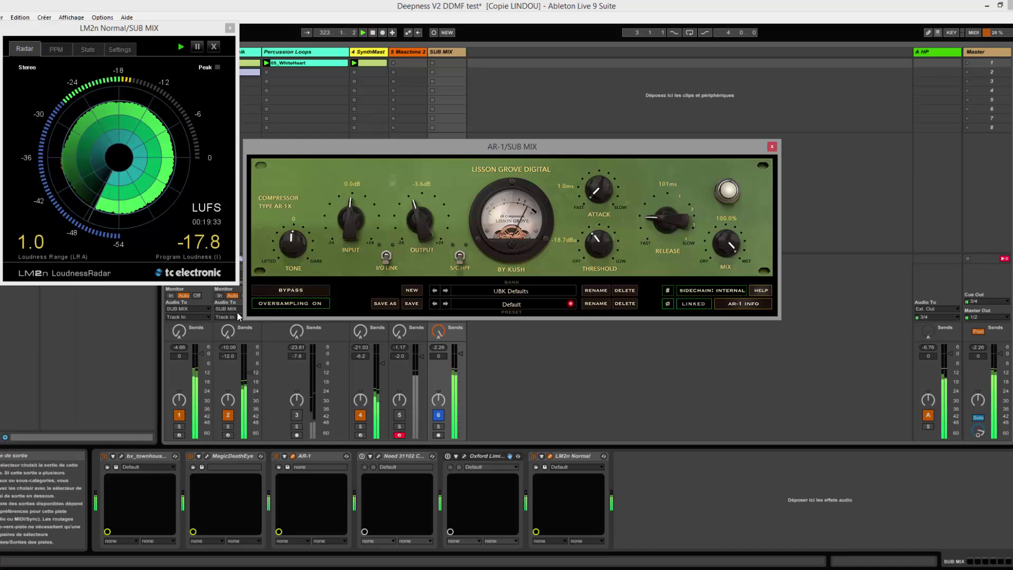
left_click(290, 290)
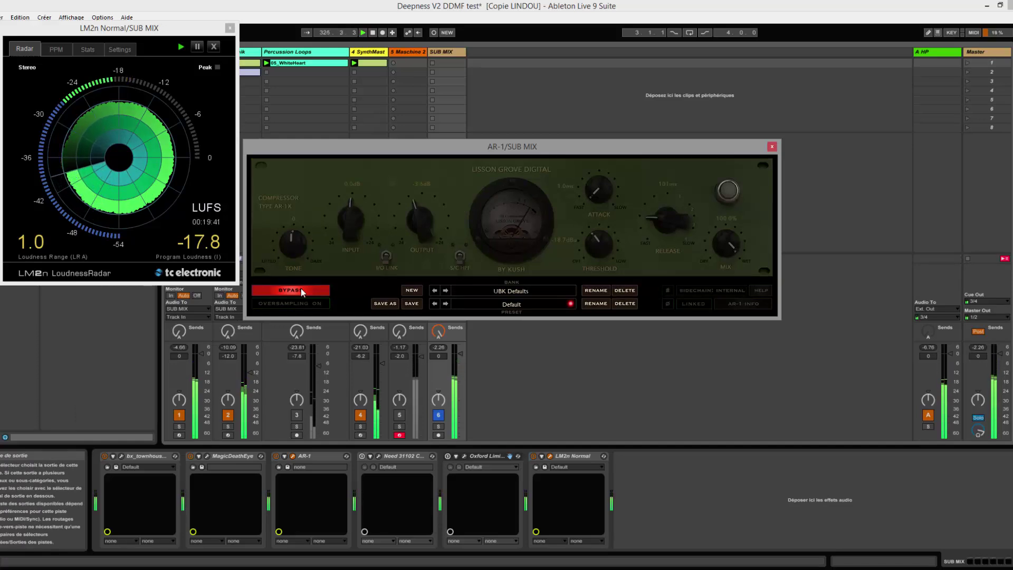
left_click(303, 291)
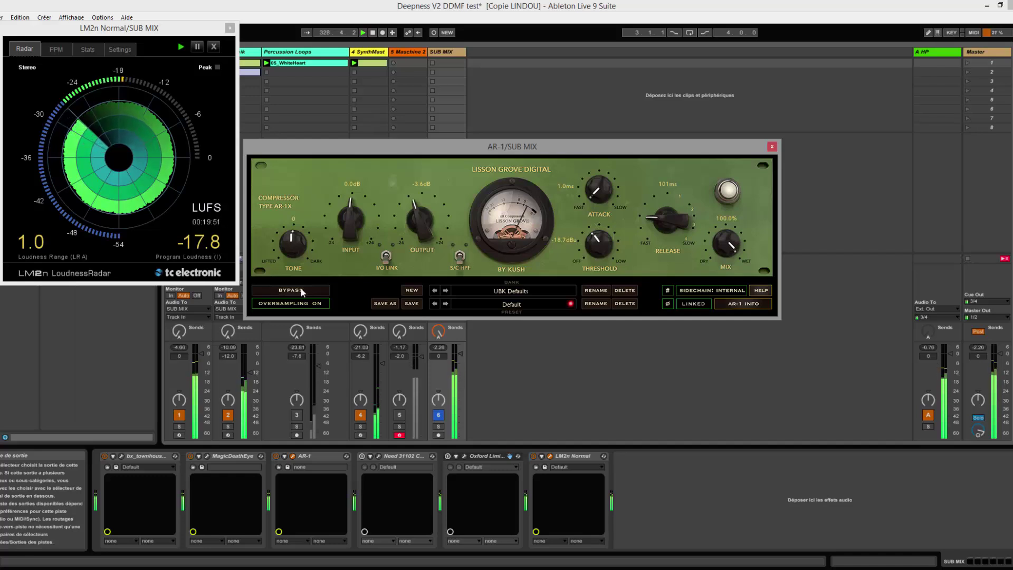
left_click(302, 290)
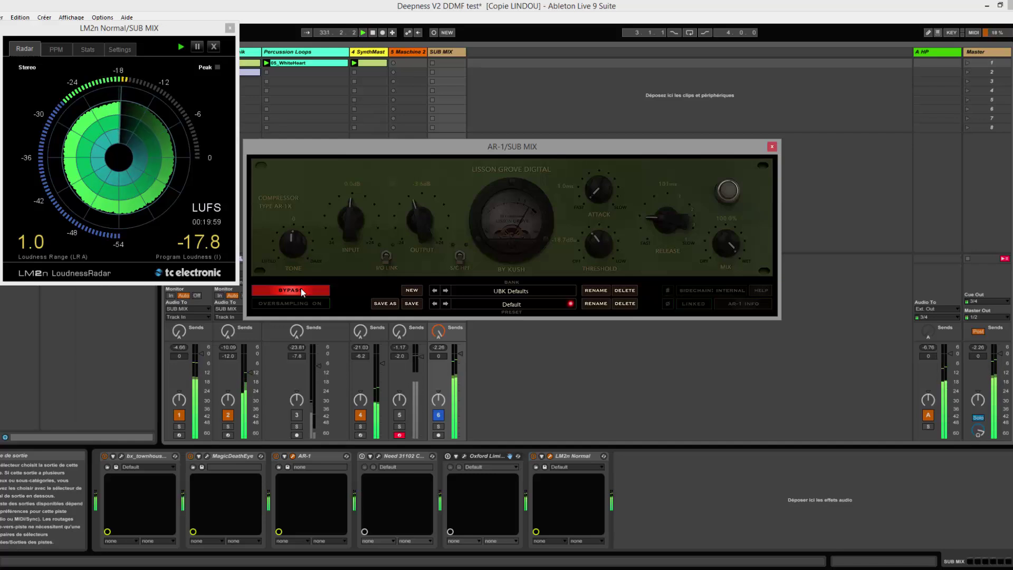
left_click(302, 290)
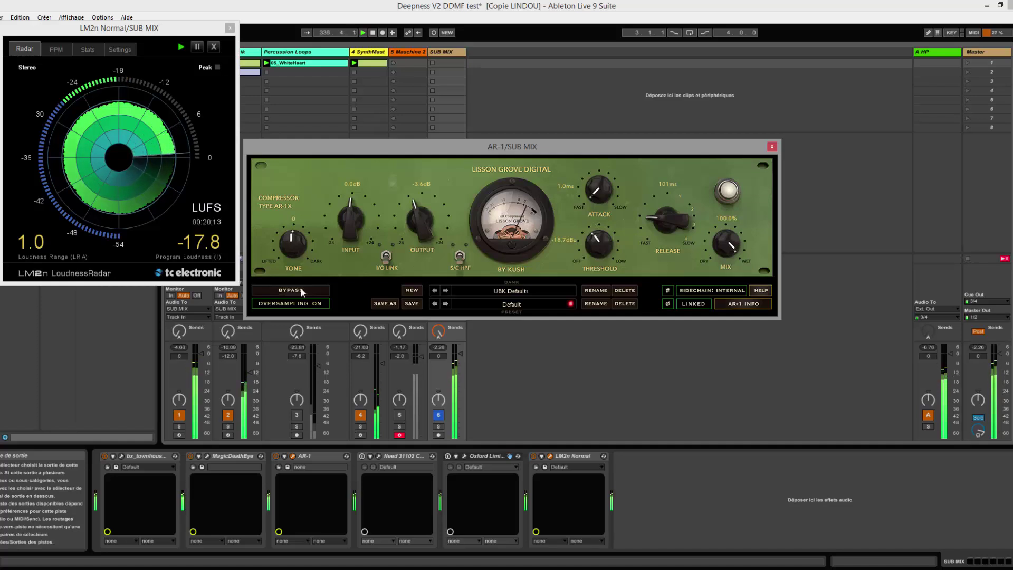
left_click(302, 293)
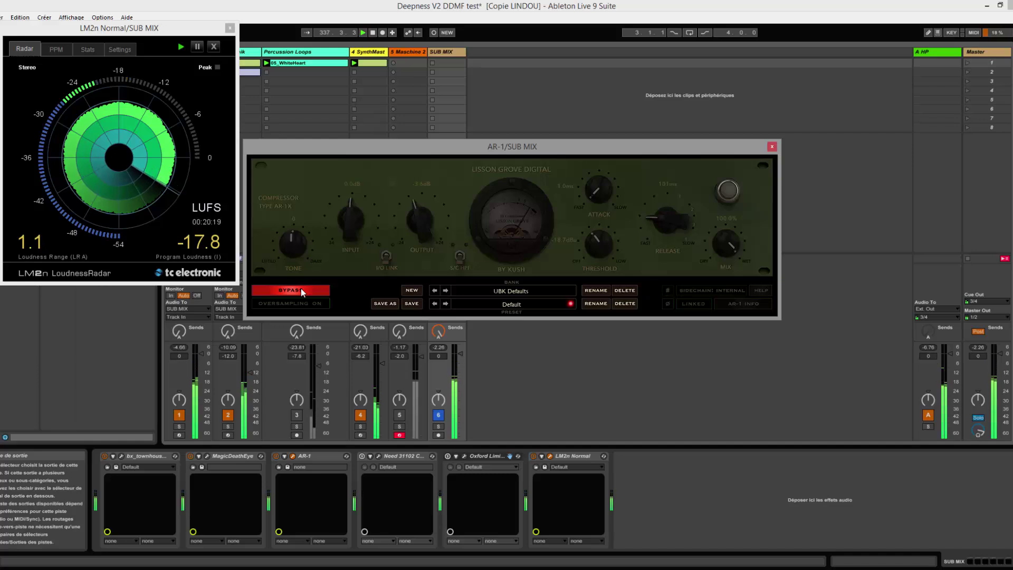
left_click(303, 291)
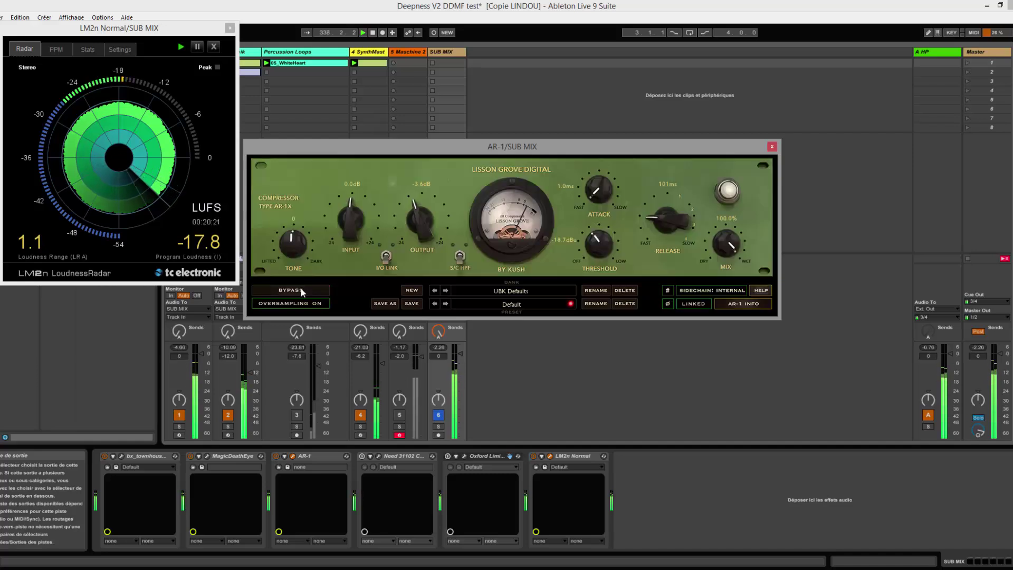
left_click(302, 291)
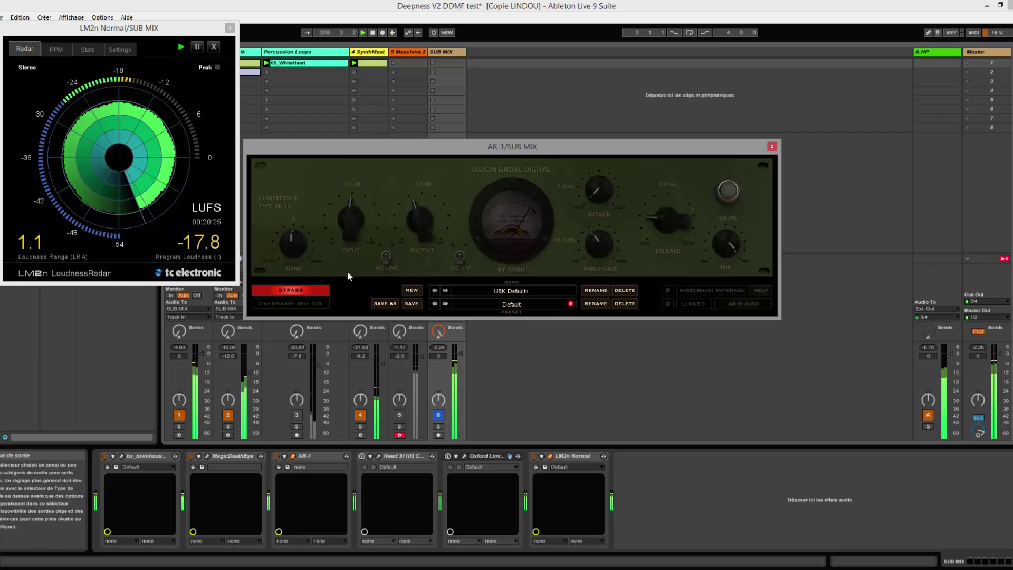
left_click(311, 291)
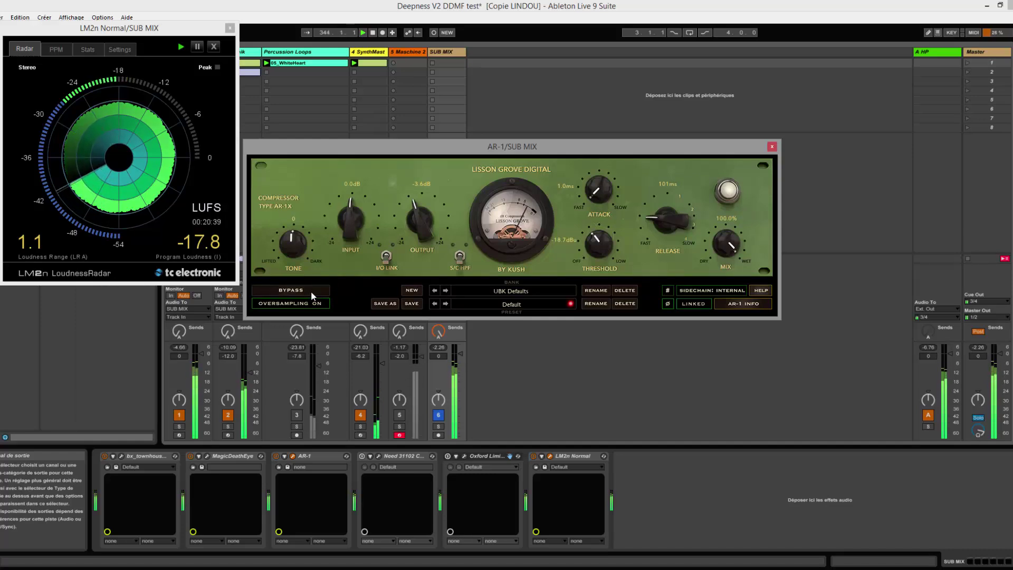
left_click(312, 290)
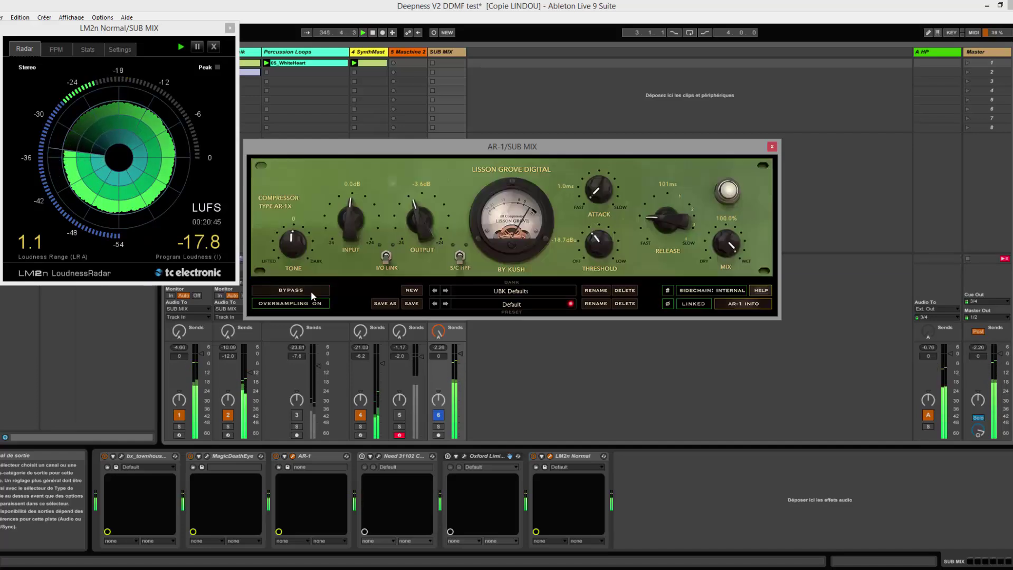
left_click(312, 290)
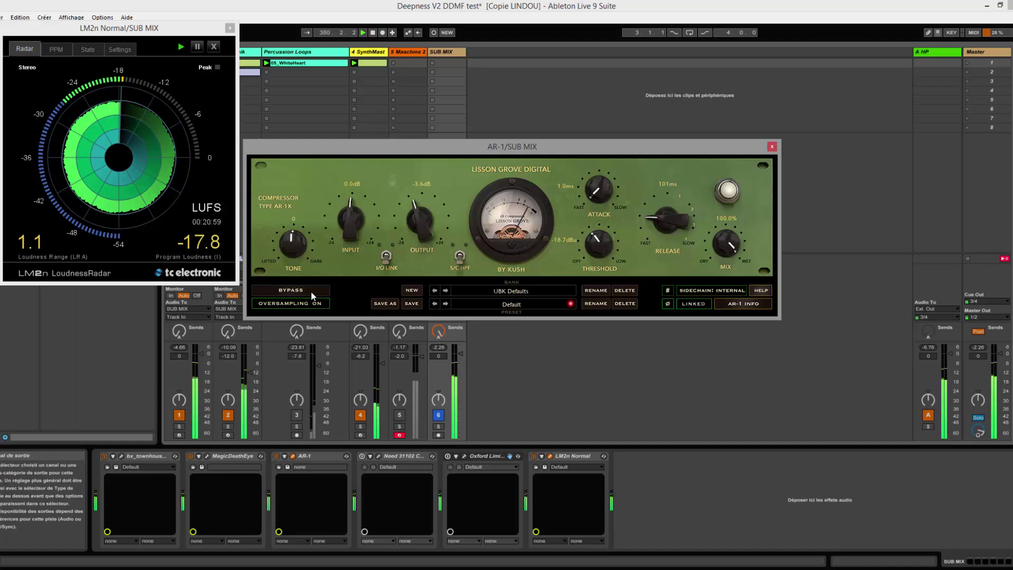
left_click(312, 291)
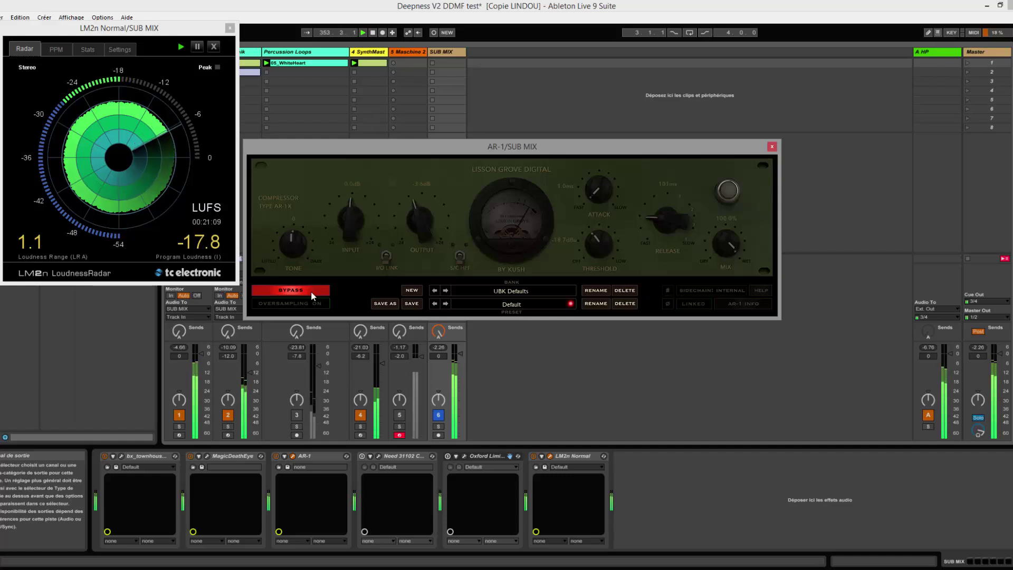
left_click(311, 290)
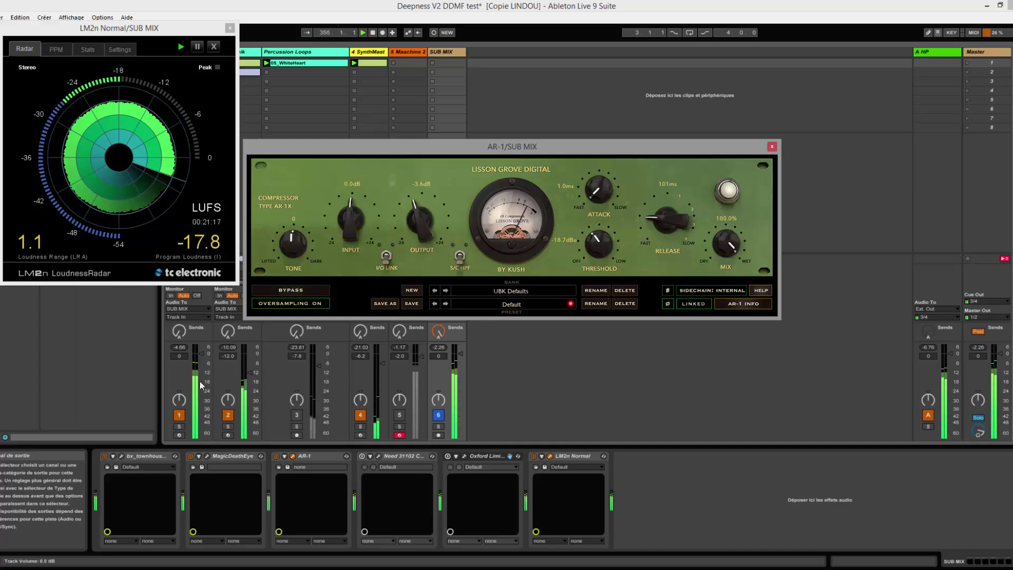
Open the MagicDeathEye compressor on SUB MIX, move its window clear of the AR-1 to check its settings, and close it
left_click(207, 457)
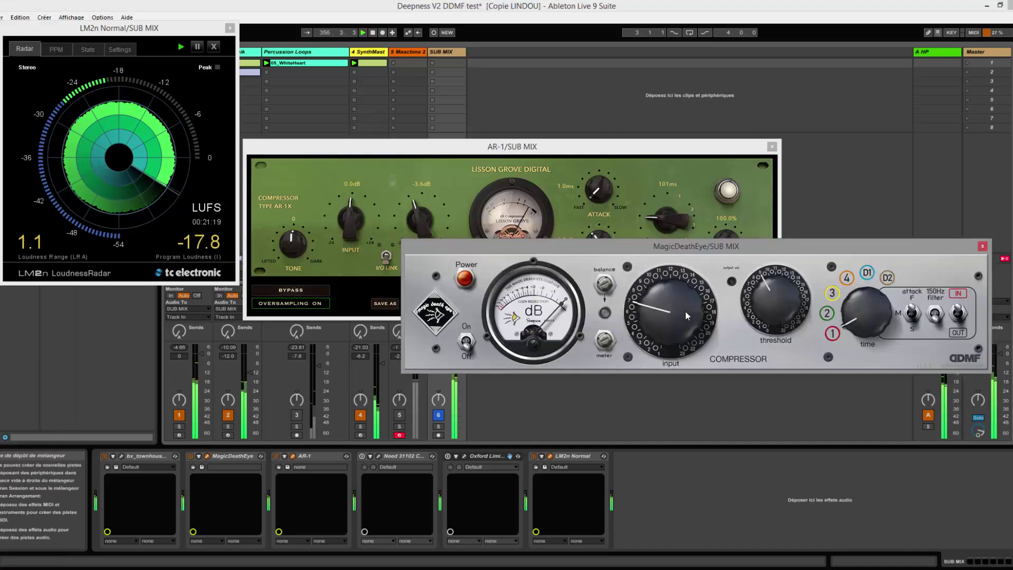
left_click_drag(699, 299, 583, 367)
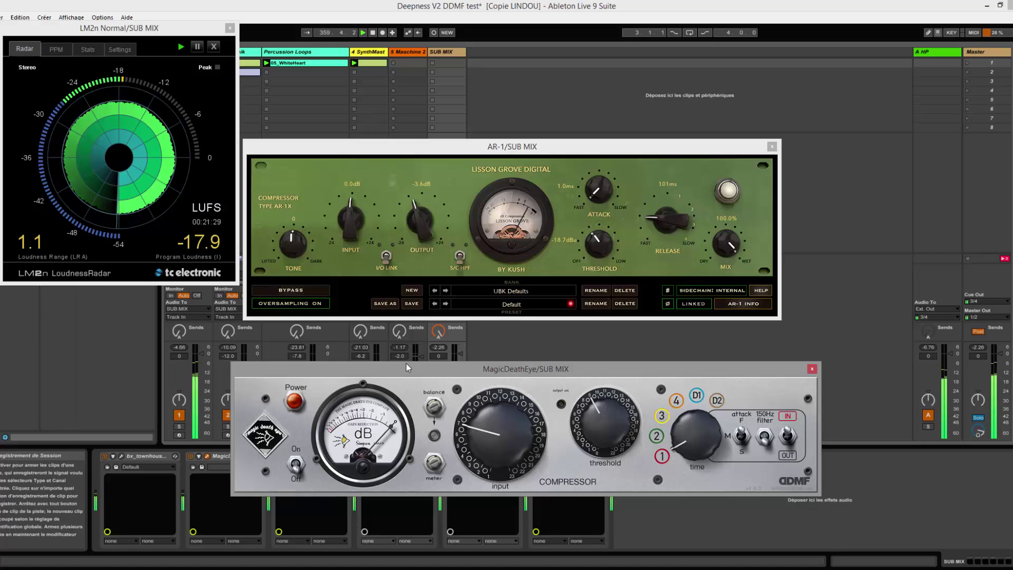
left_click(812, 368)
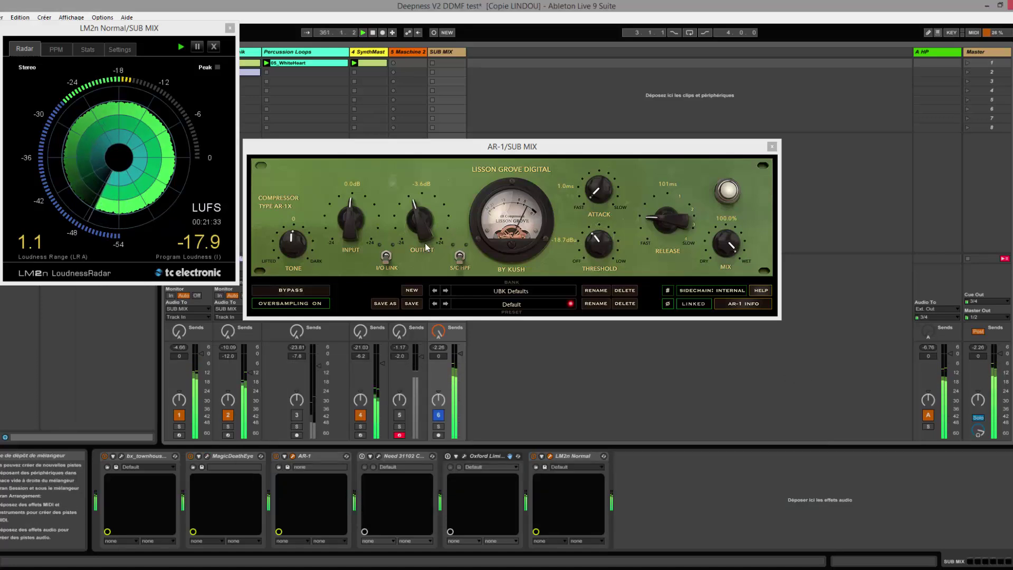
Compare transients and groove of the SUB MIX by repeatedly toggling the AR-1 bypass, ending with the compressor bypassed
left_click(303, 294)
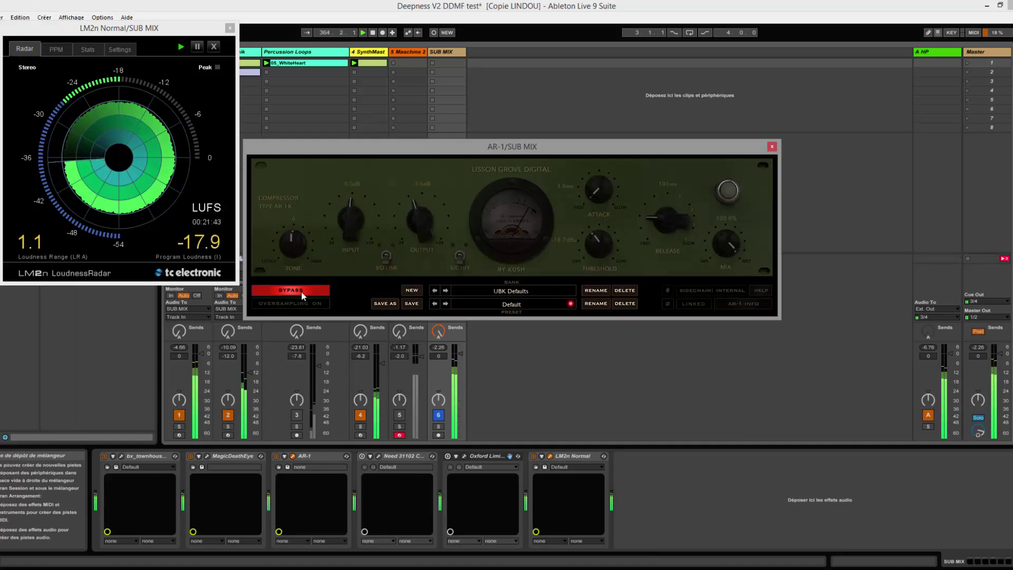
left_click(302, 293)
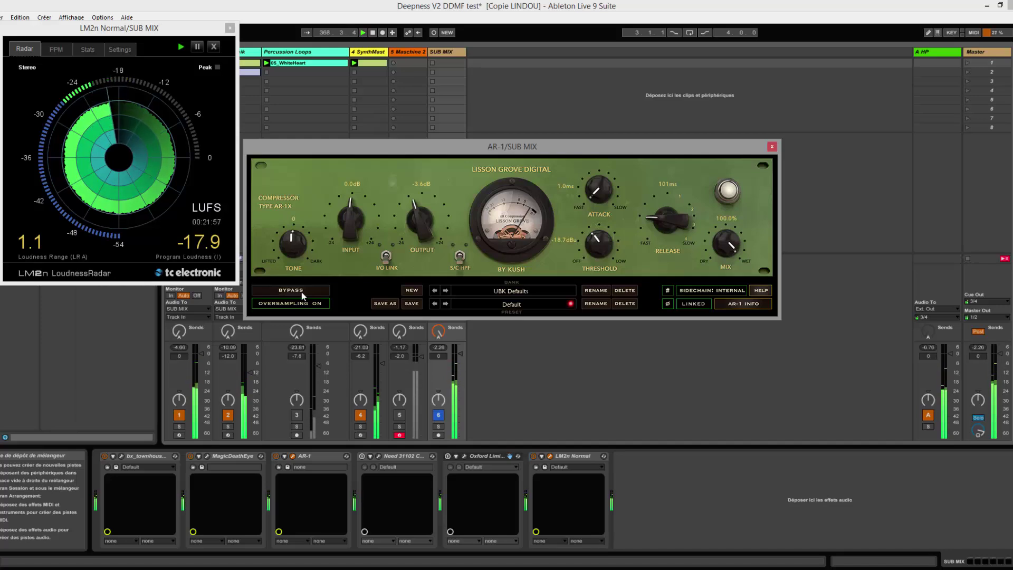
left_click(292, 290)
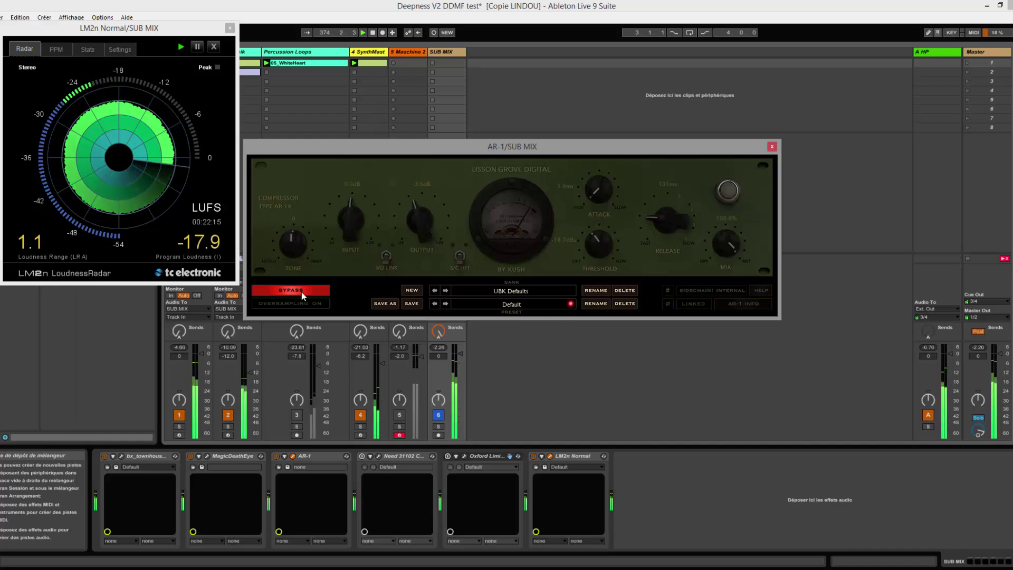
left_click(301, 293)
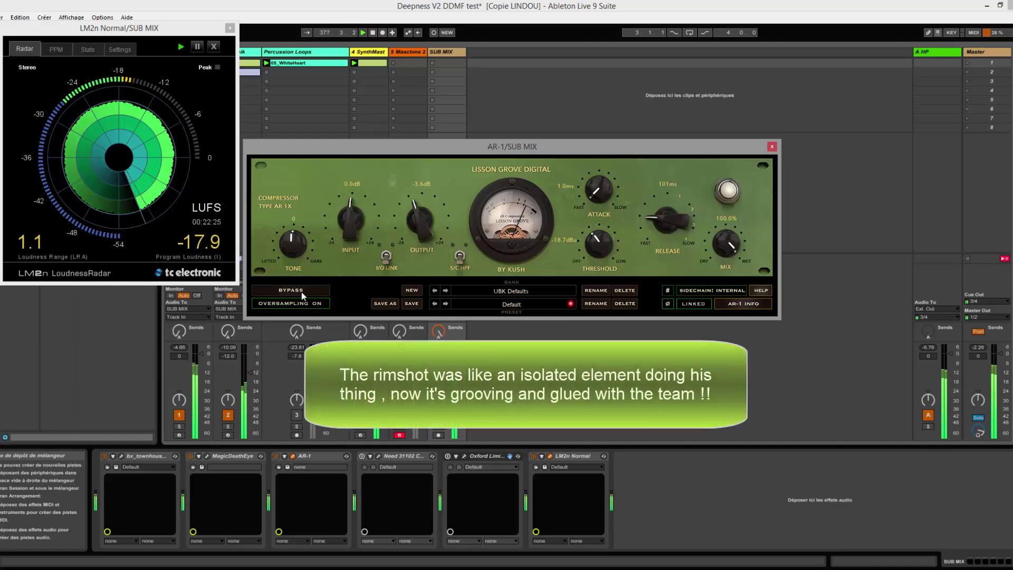
left_click(302, 292)
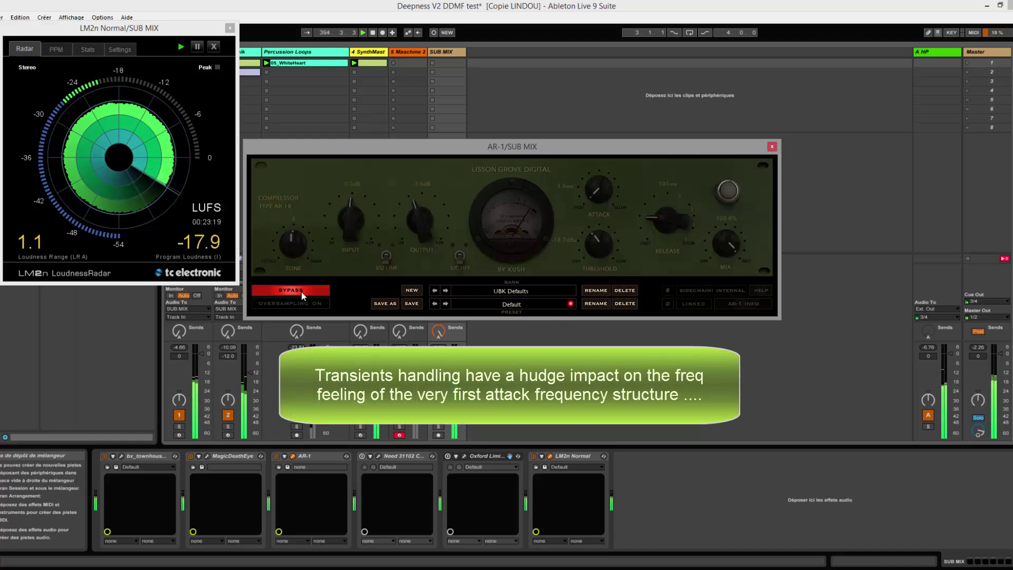
left_click(302, 292)
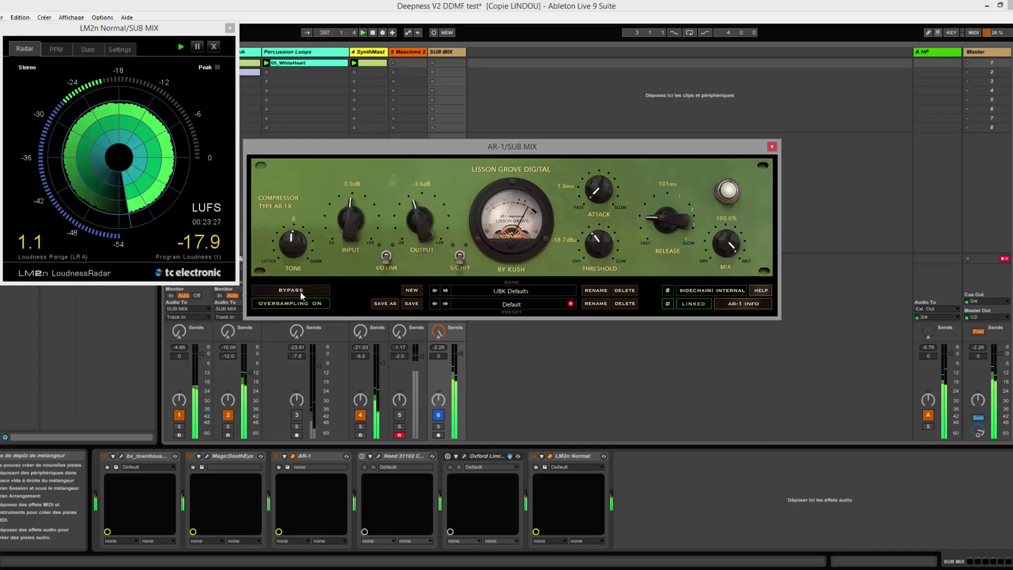
left_click(300, 293)
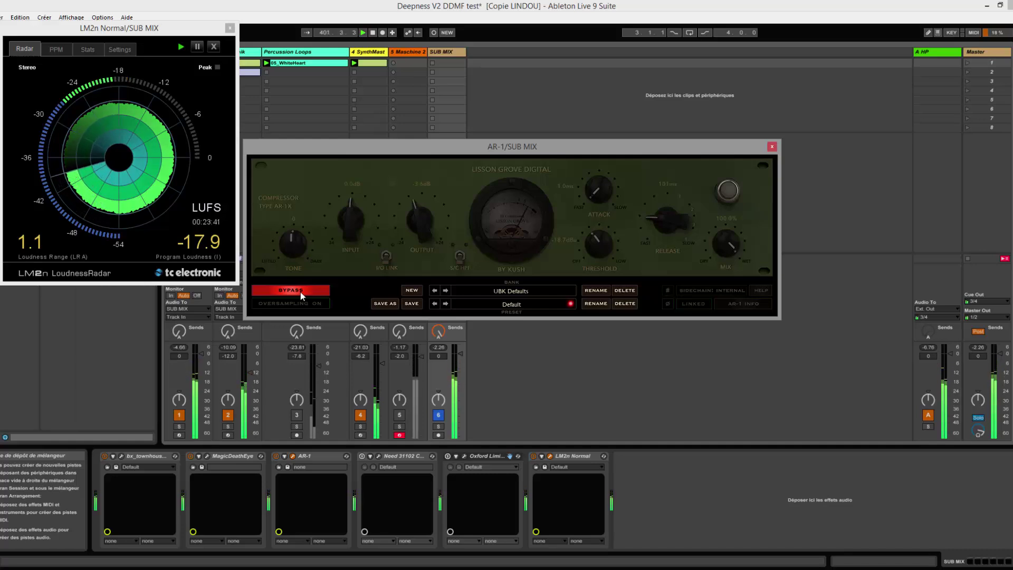
left_click(300, 292)
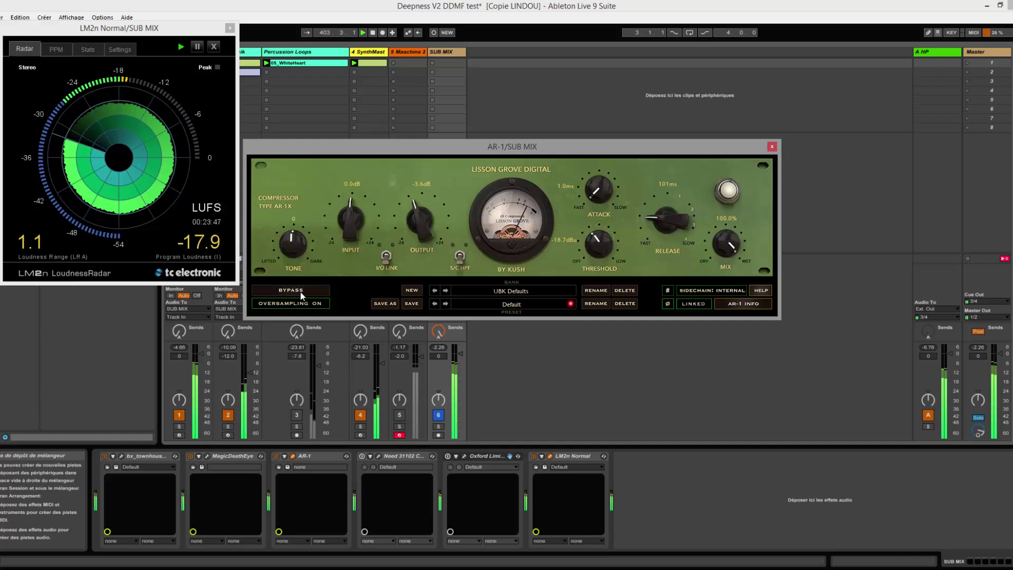
left_click(300, 292)
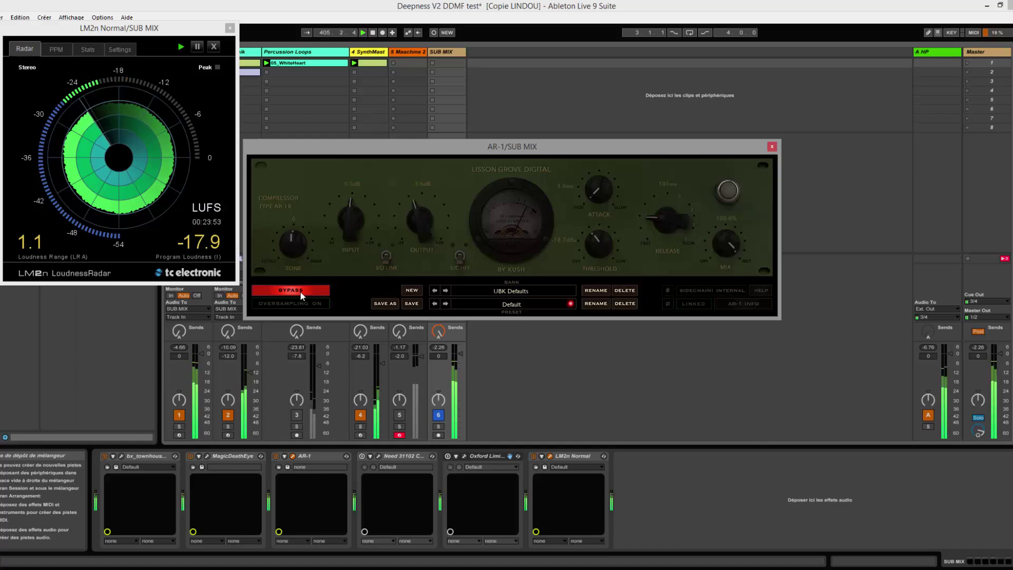
left_click(301, 294)
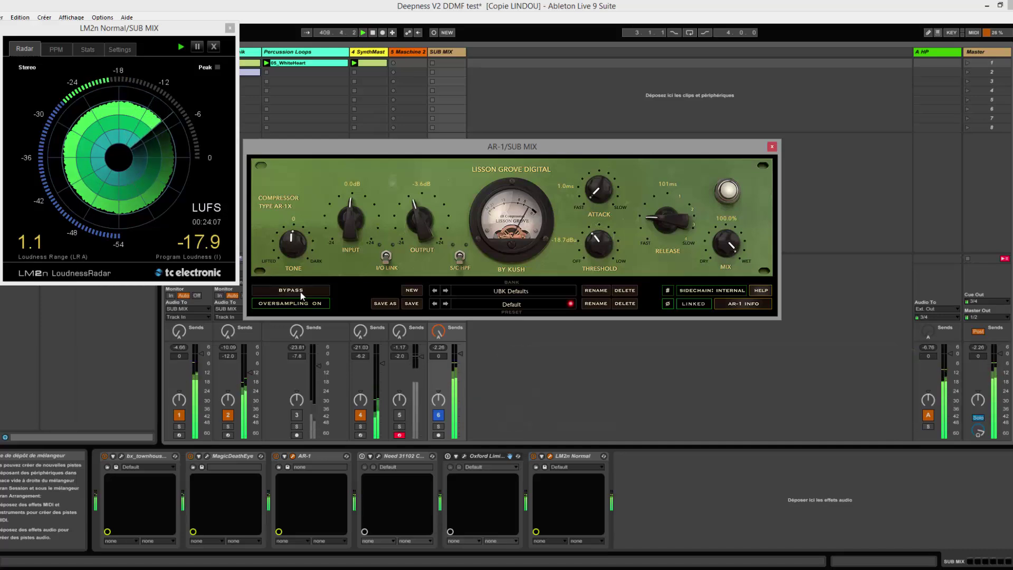
left_click(300, 291)
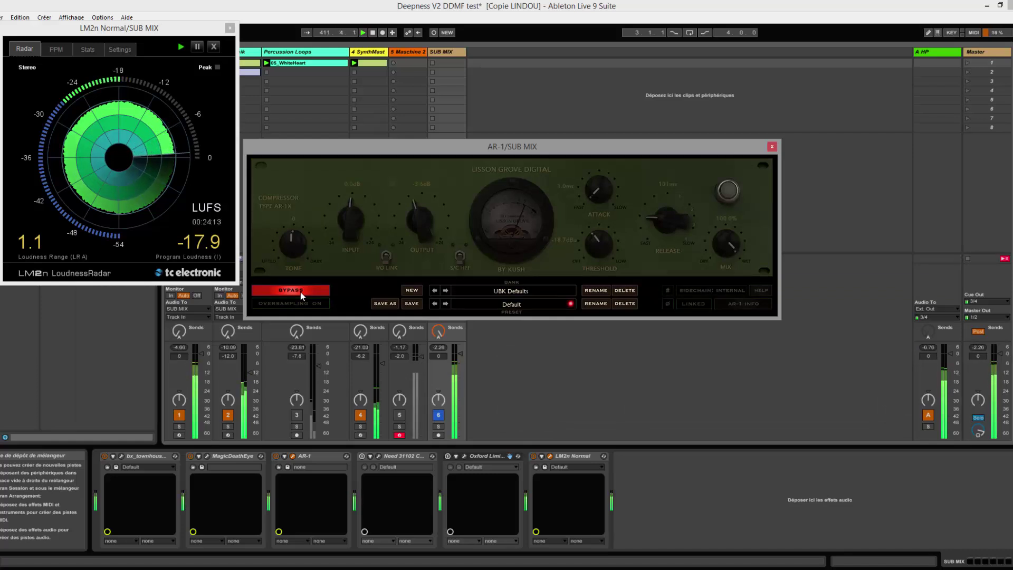
Reactivate the AR-1, set its threshold to -30.8 dBu and output to -2.9 dB, and compare the sound against bypass
left_click(300, 291)
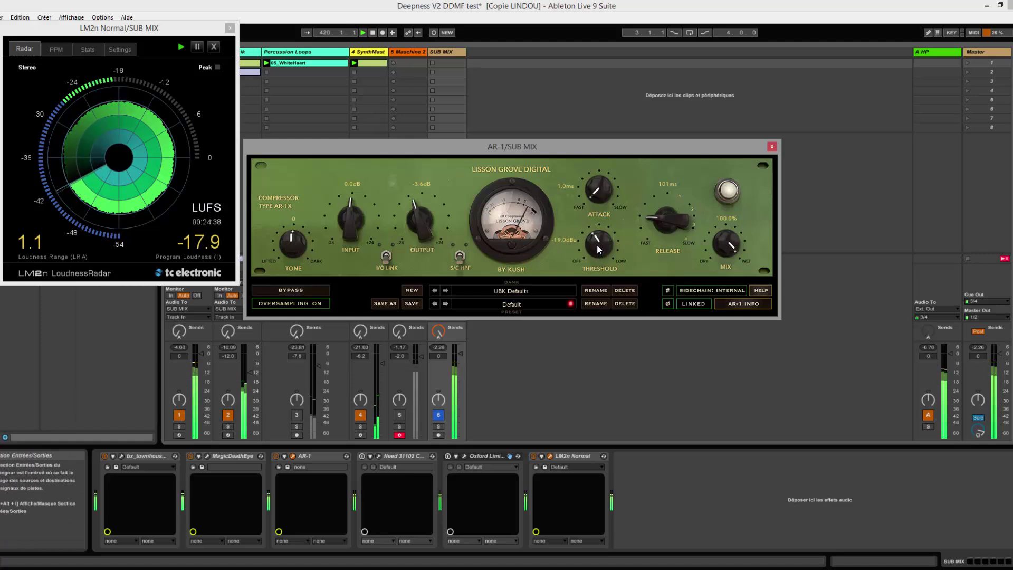
left_click_drag(600, 249, 610, 210)
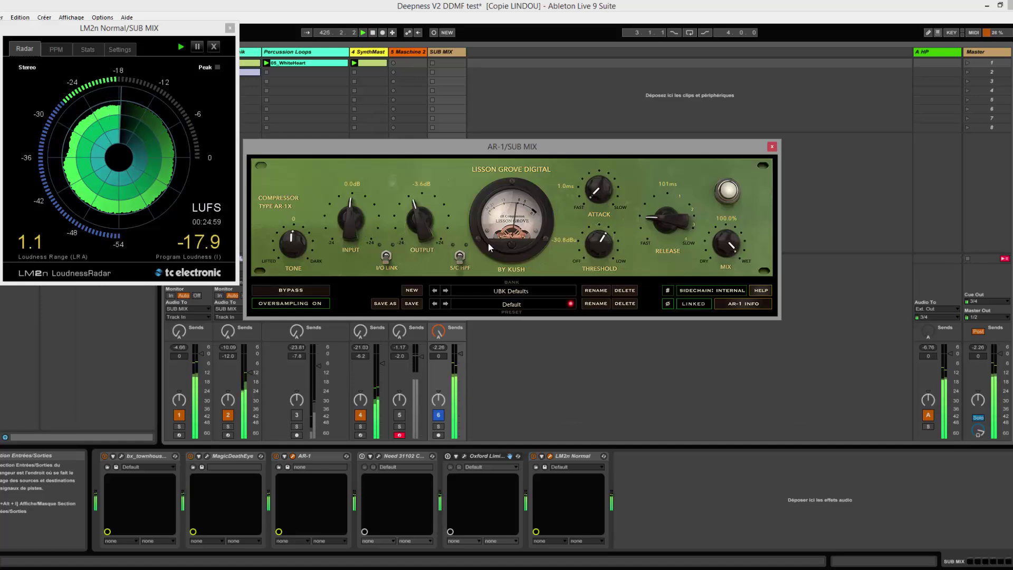
left_click_drag(428, 240, 414, 228)
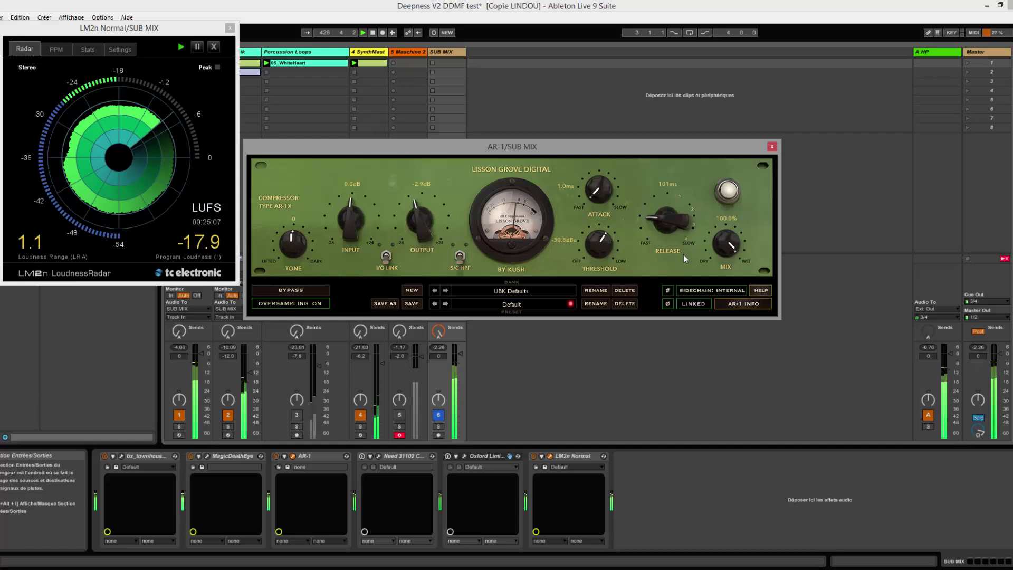
left_click(285, 289)
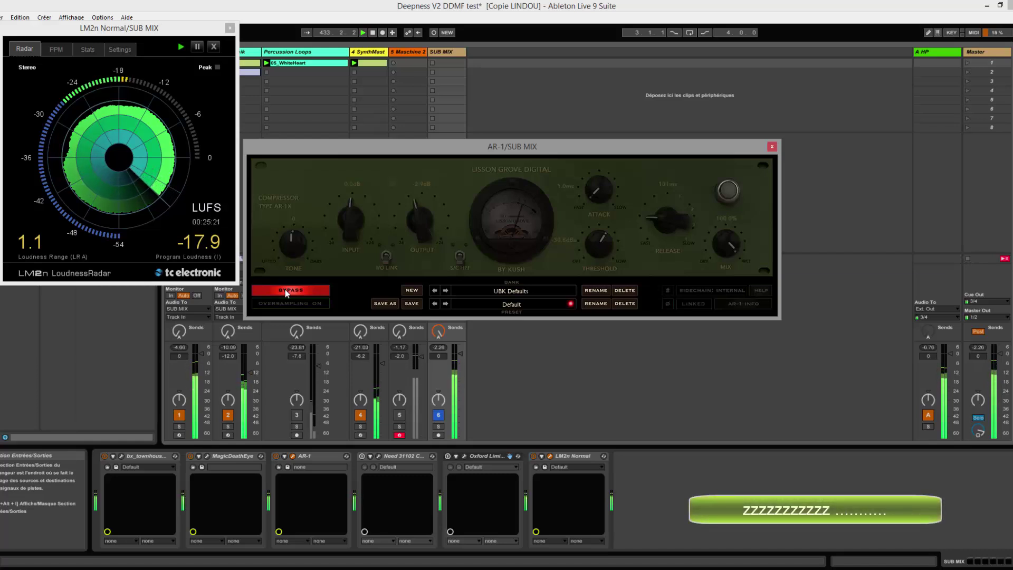
left_click(285, 290)
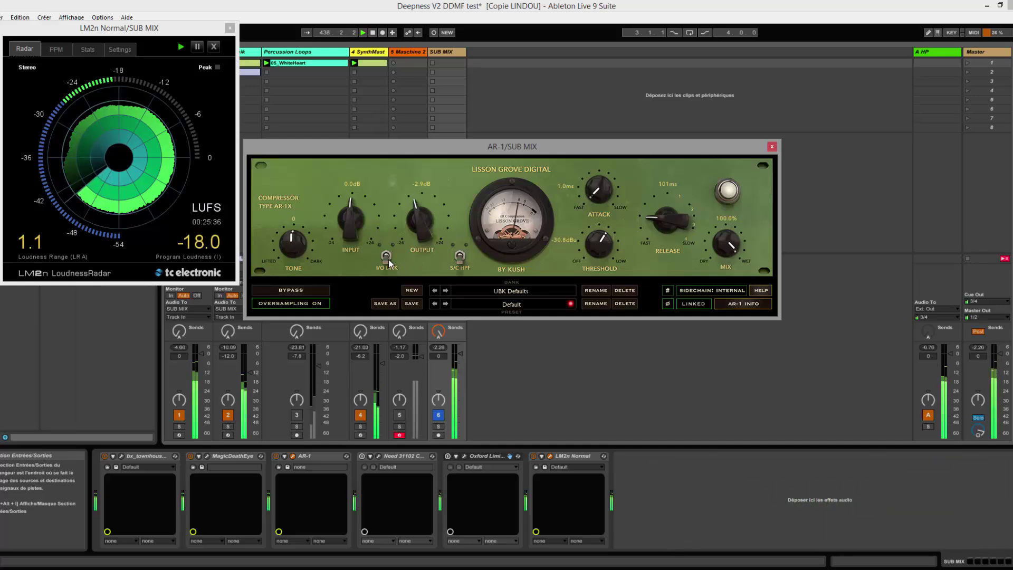
Enable the AR-1's sidechain high-pass filter and lower the output gain to -4.5 dB to compensate for level
left_click(463, 258)
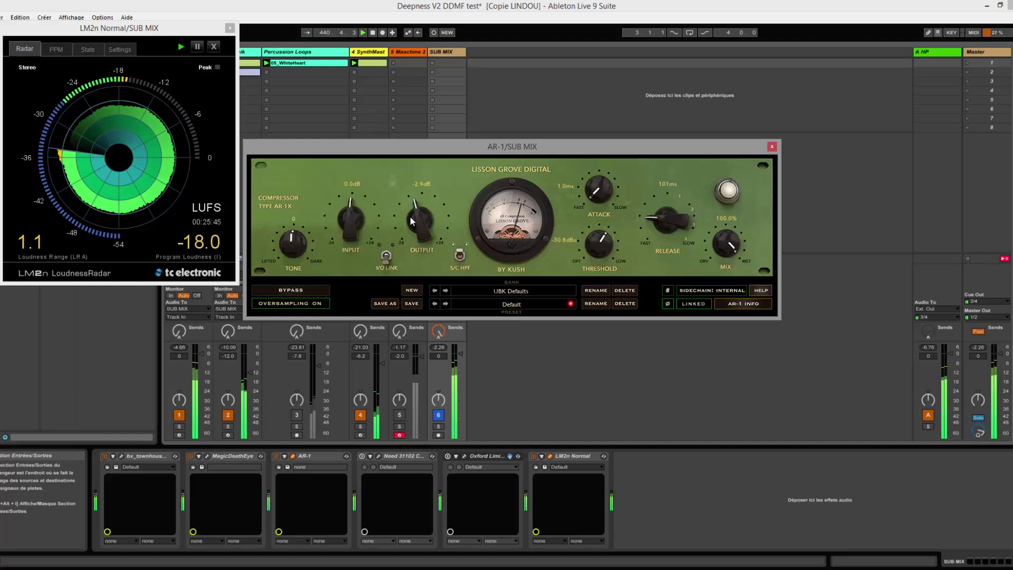
left_click_drag(416, 218, 416, 222)
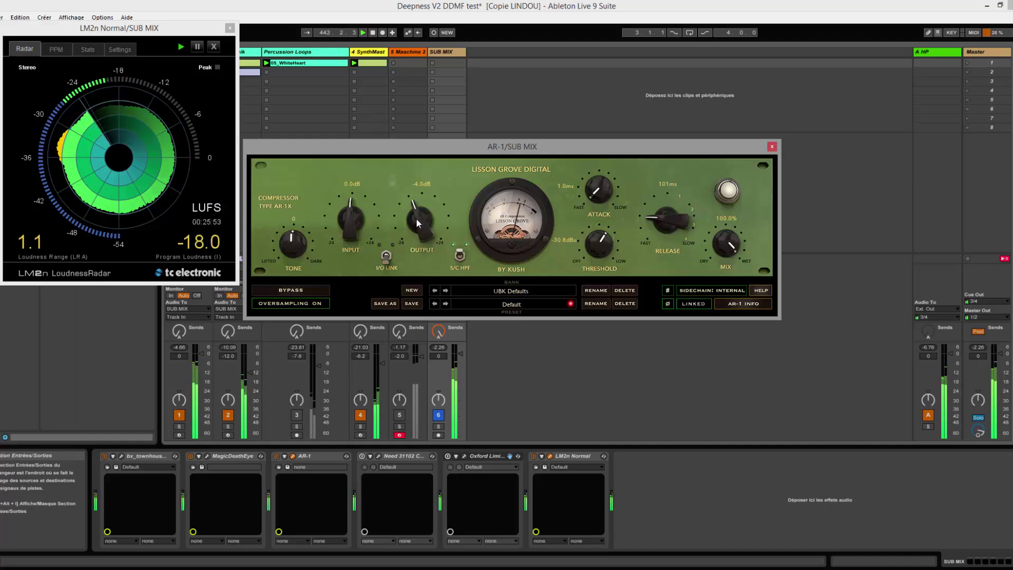
left_click_drag(416, 221, 417, 226)
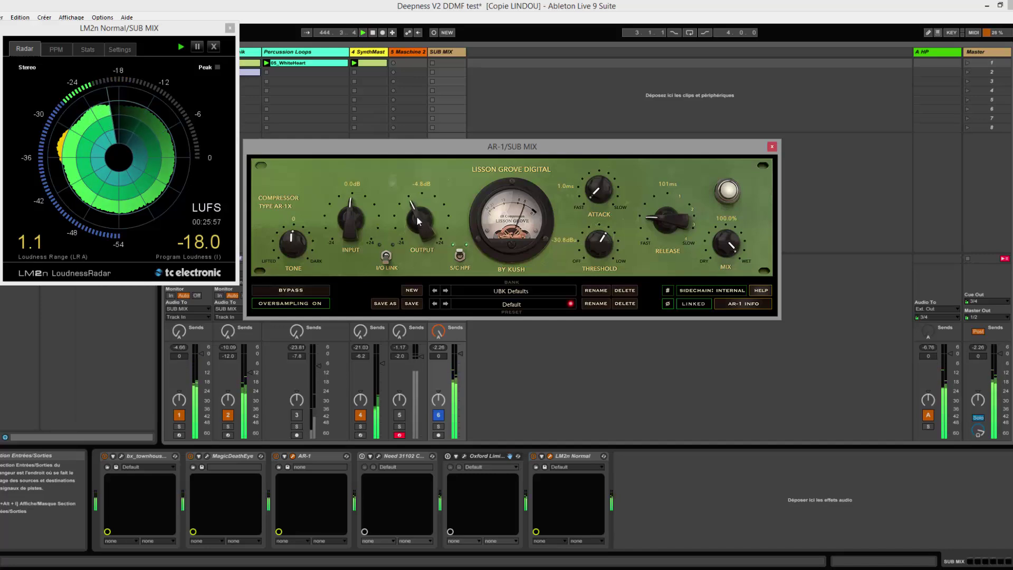
left_click_drag(417, 221, 418, 220)
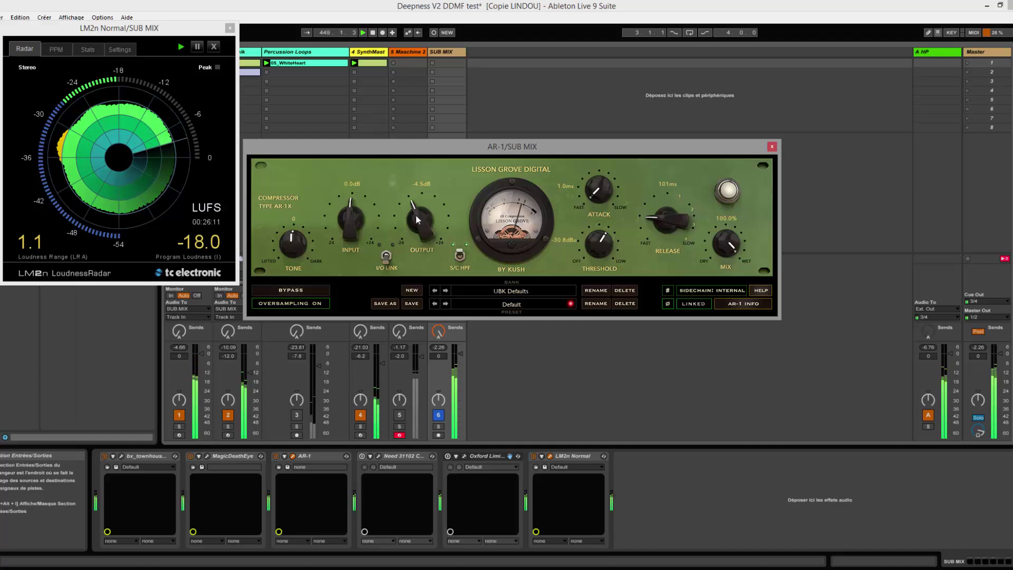
Compare the SUB MIX feel with and without the sidechain-filtered AR-1 by toggling its bypass, leaving the compressor active
left_click(283, 290)
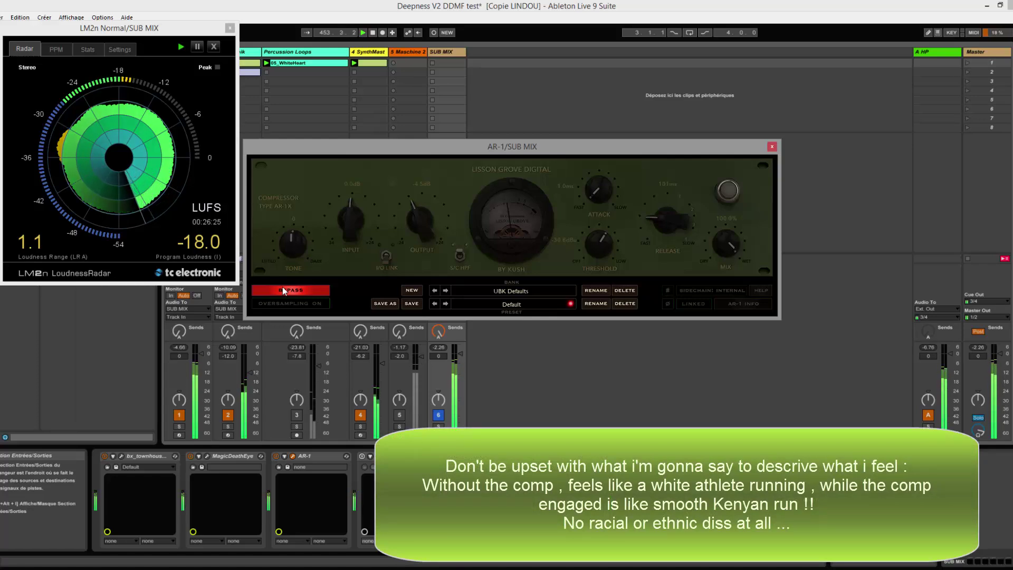
left_click(284, 290)
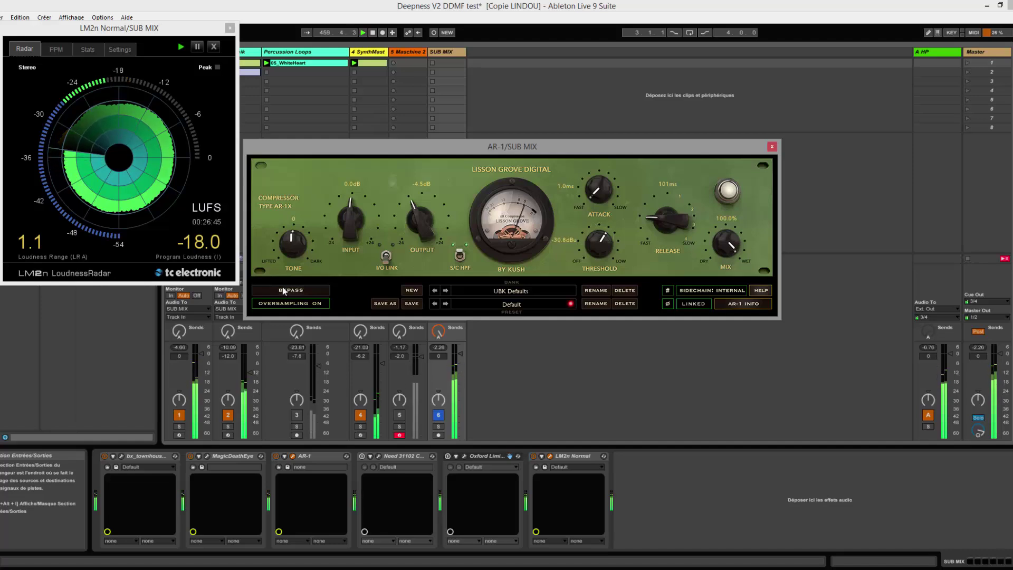
left_click(283, 289)
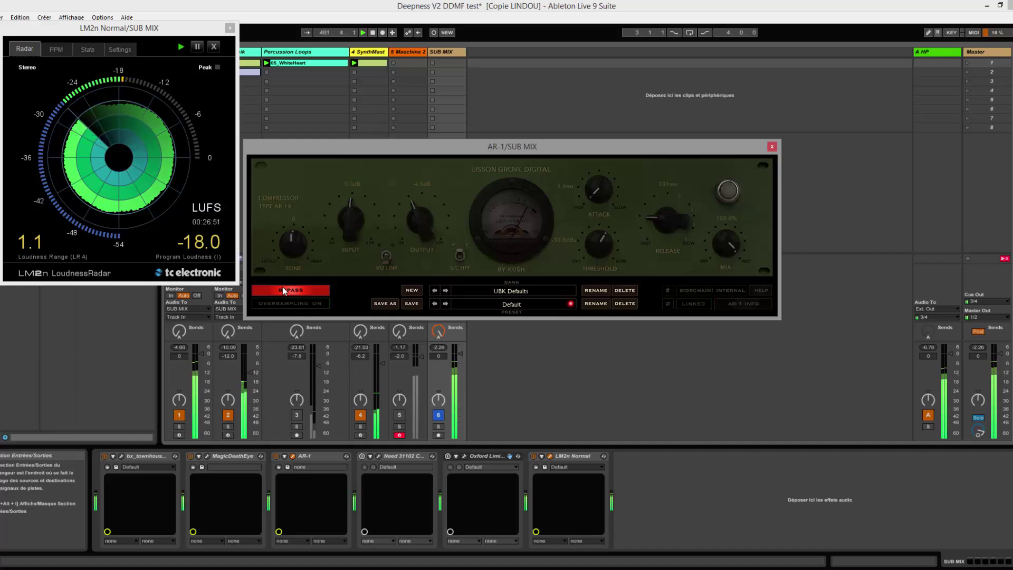
left_click(284, 290)
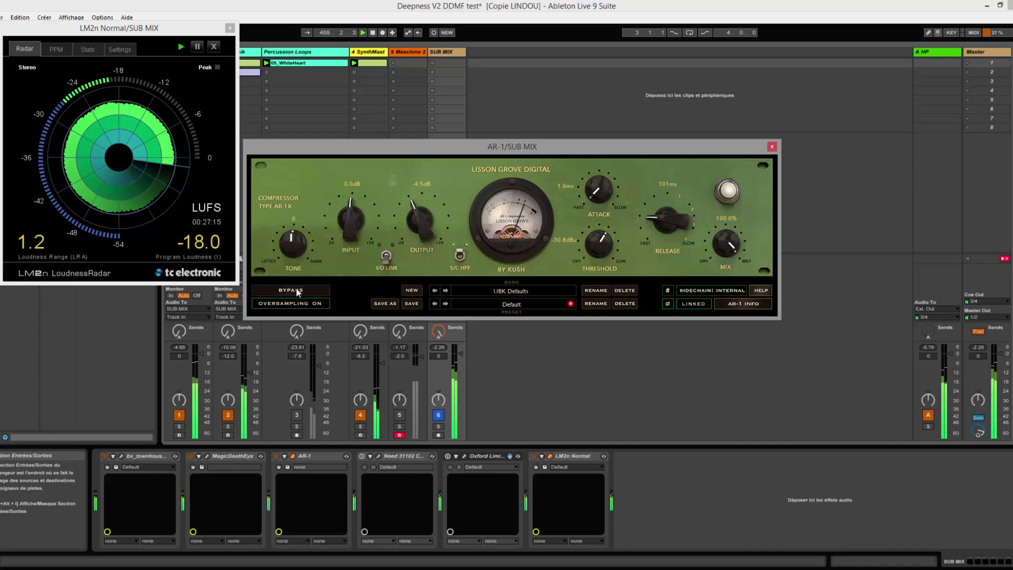
left_click(291, 290)
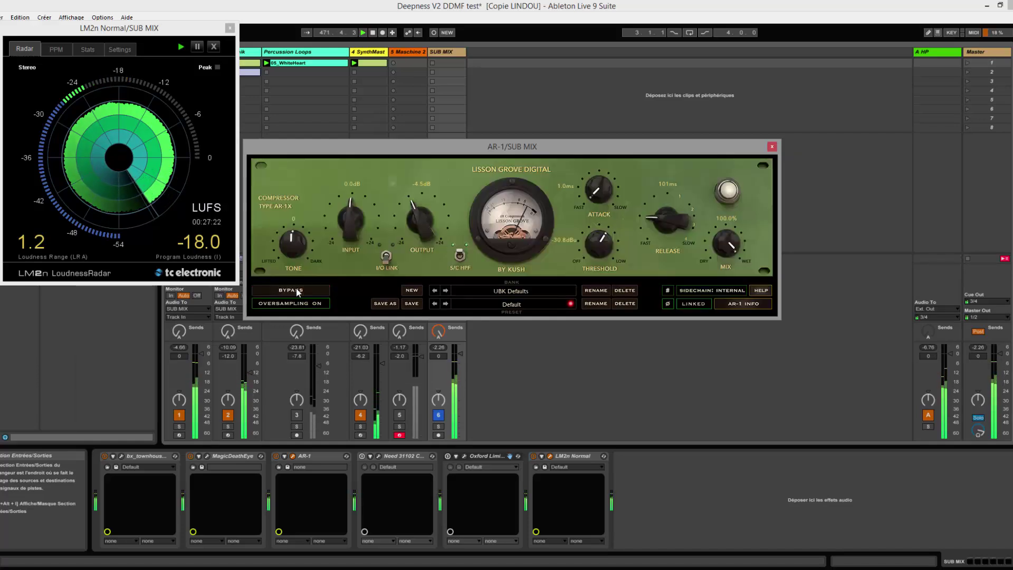
left_click(291, 290)
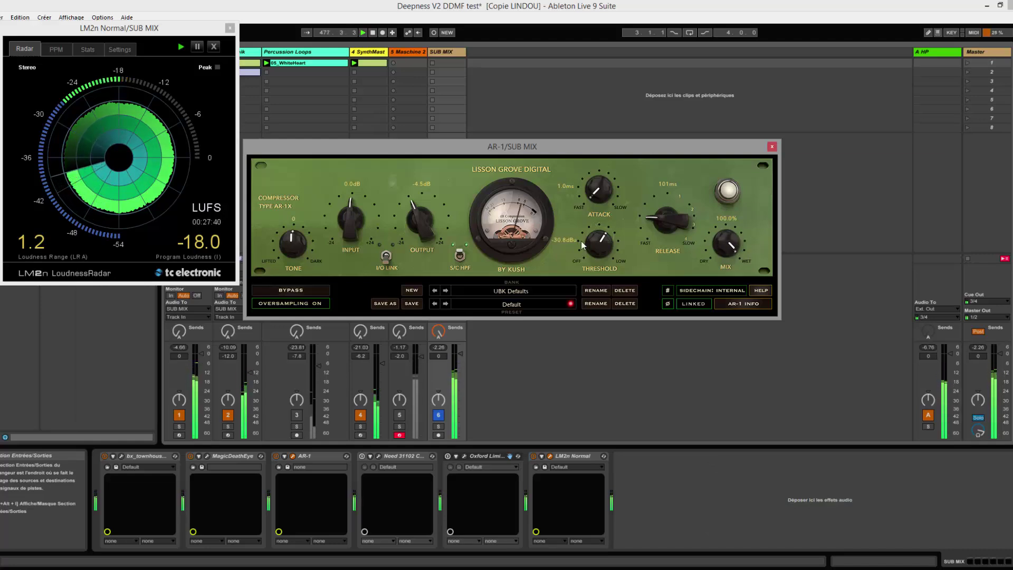
Blend the AR-1 in parallel by setting its mix to 55% and its output gain to -4.0 dB
left_click_drag(727, 244, 716, 306)
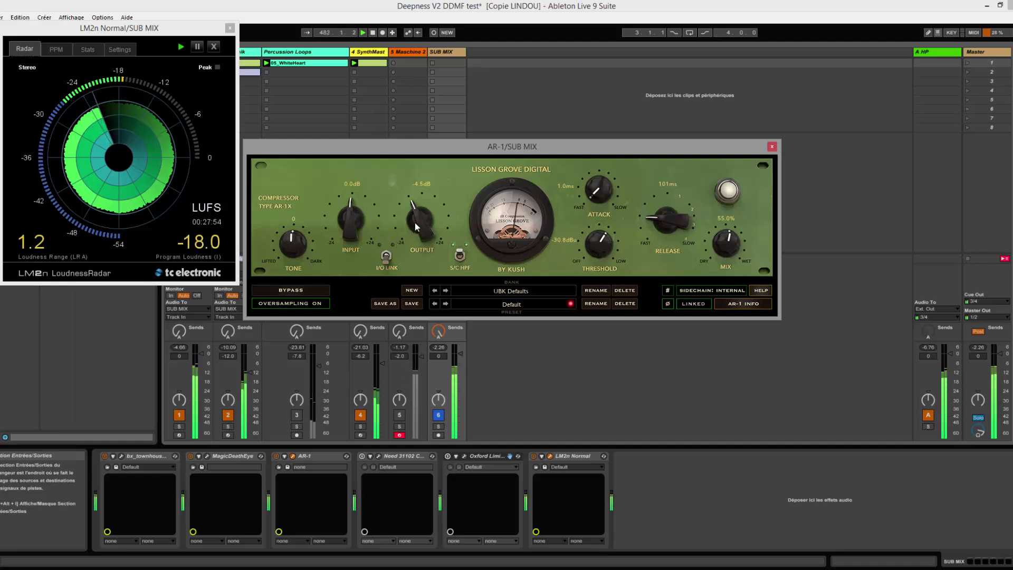
left_click_drag(414, 223, 417, 221)
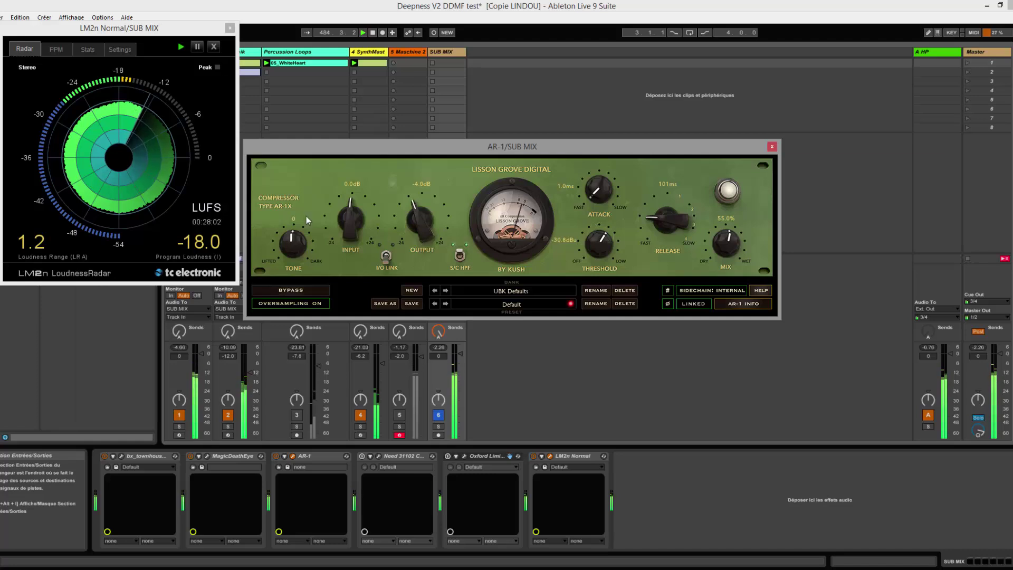
Compare the parallel-compressed SUB MIX with the unprocessed signal by toggling the AR-1 bypass several times, ending with it active
left_click(284, 290)
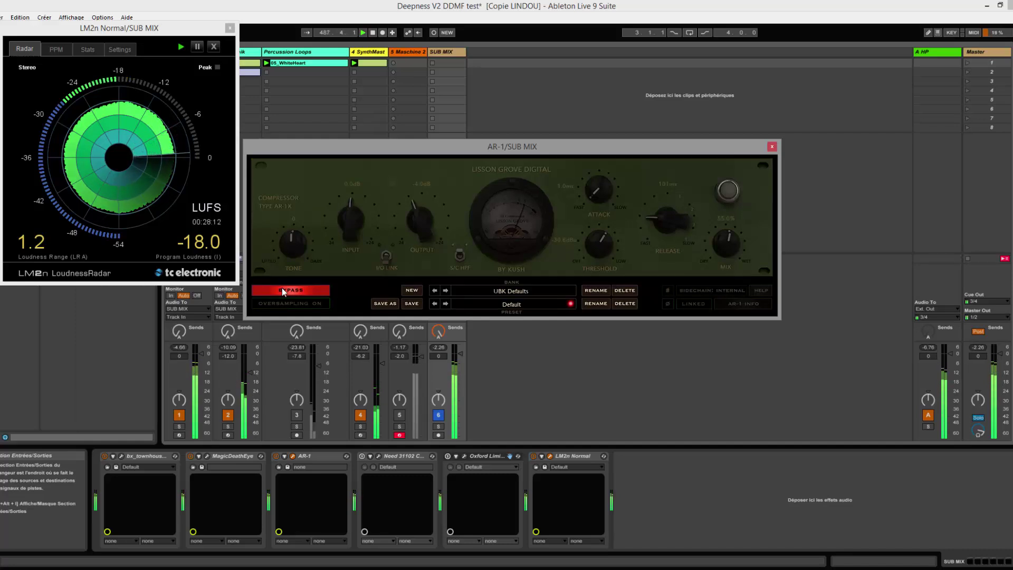
left_click(283, 289)
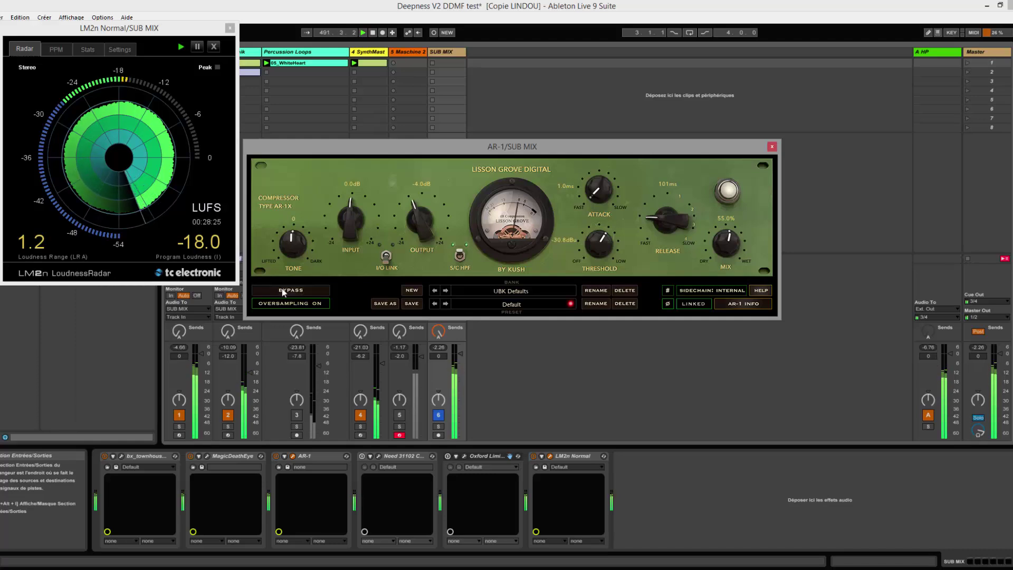
left_click(283, 291)
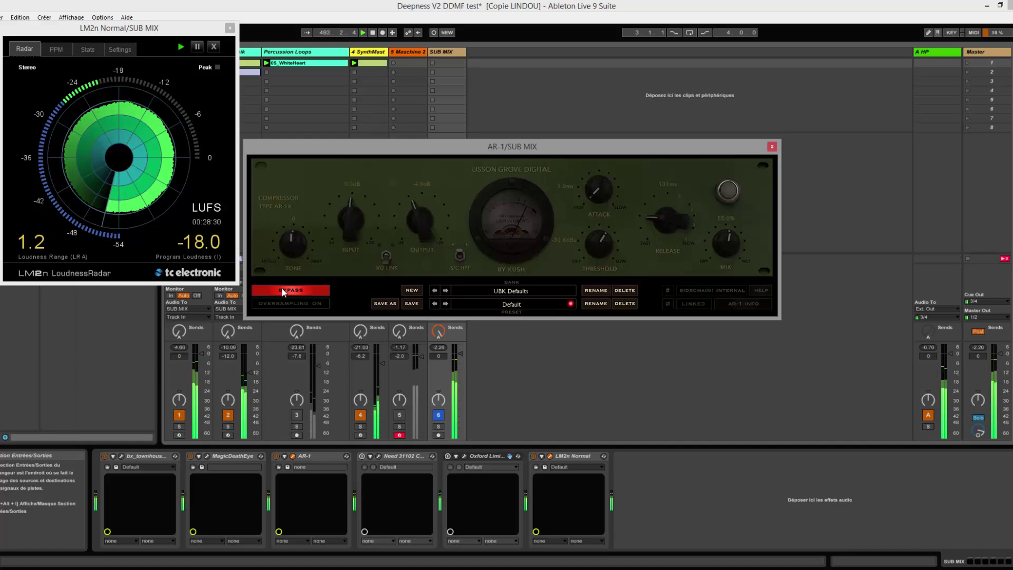
left_click(283, 290)
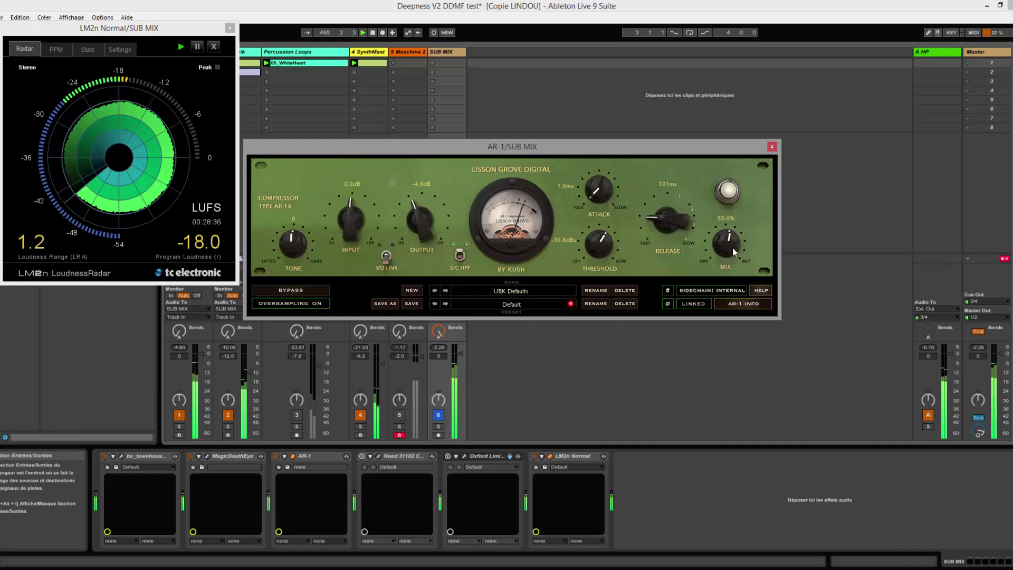
left_click(303, 289)
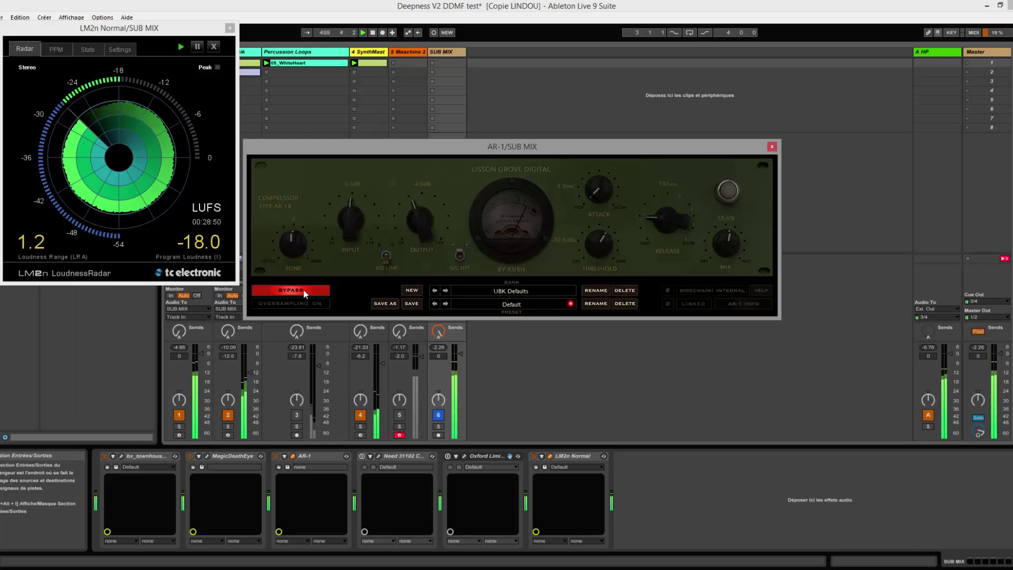
left_click(303, 290)
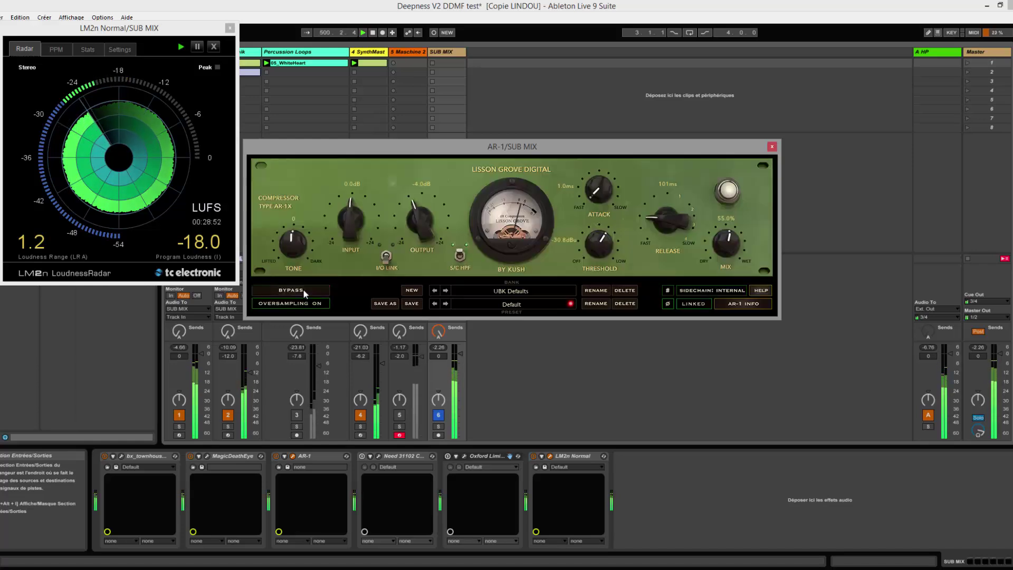
left_click(303, 290)
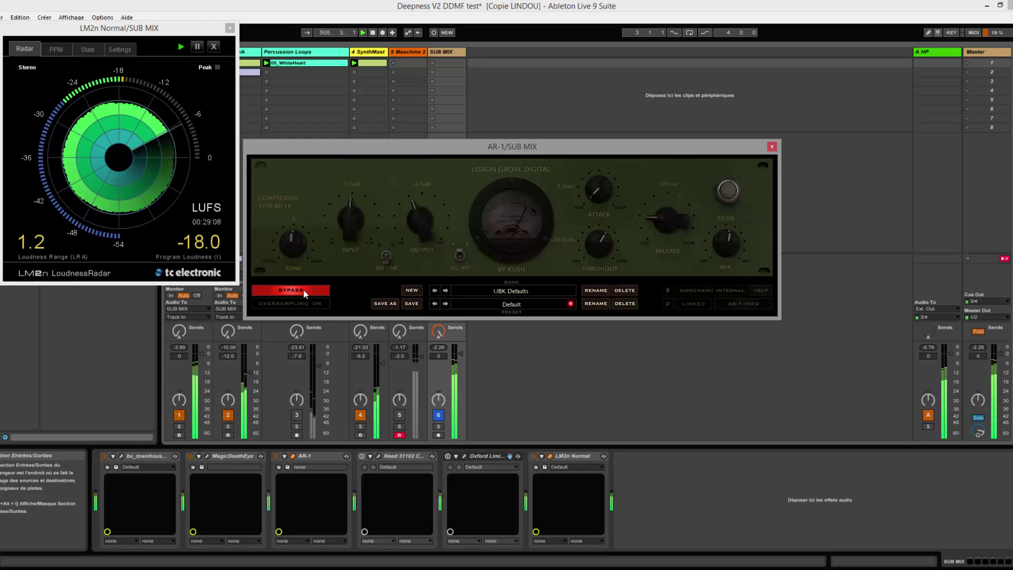
left_click(303, 290)
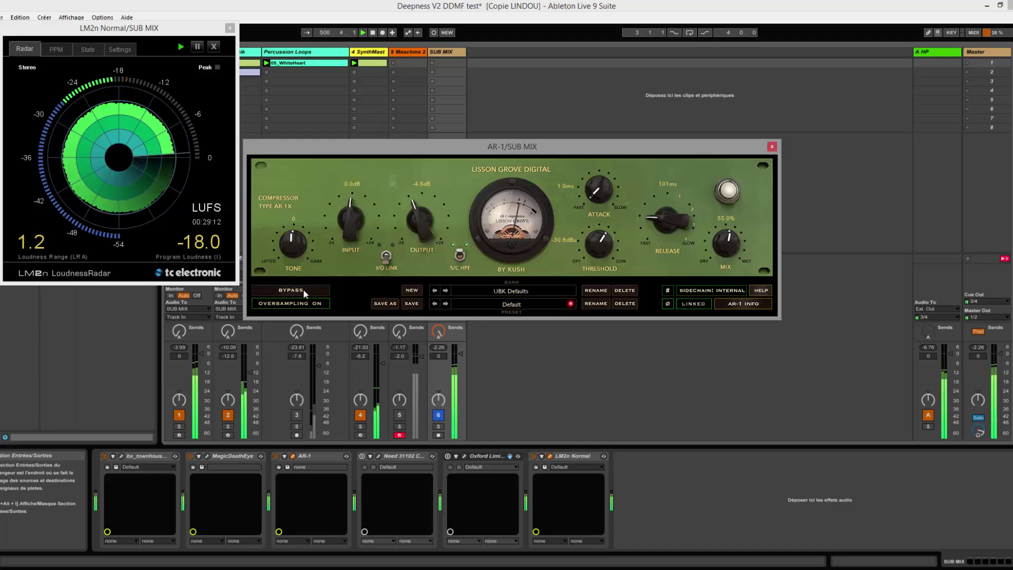
Return the AR-1 to a 100% mix without the sidechain high-pass filter and set its release to 50 ms
left_click_drag(727, 243, 727, 211)
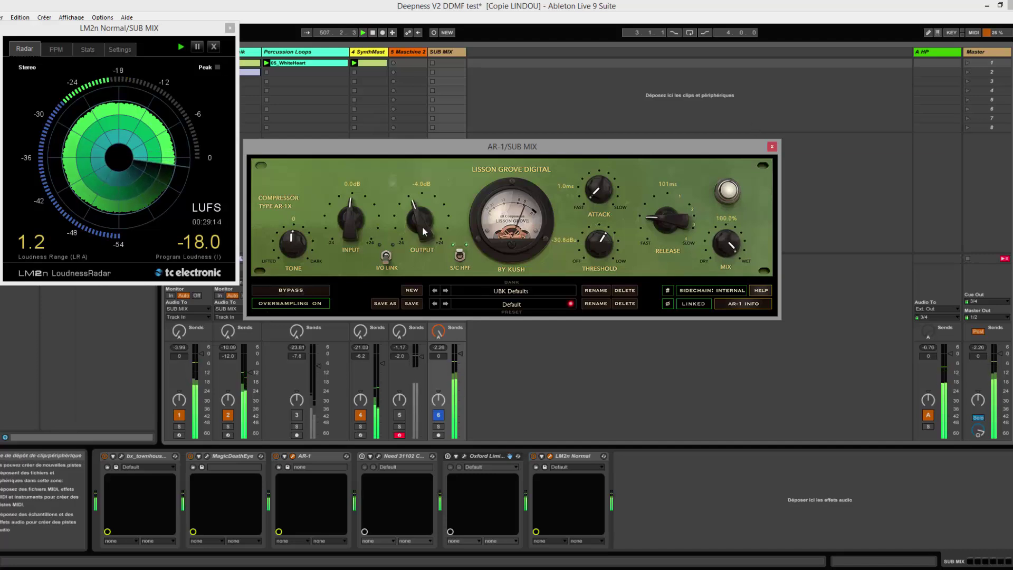
left_click(460, 257)
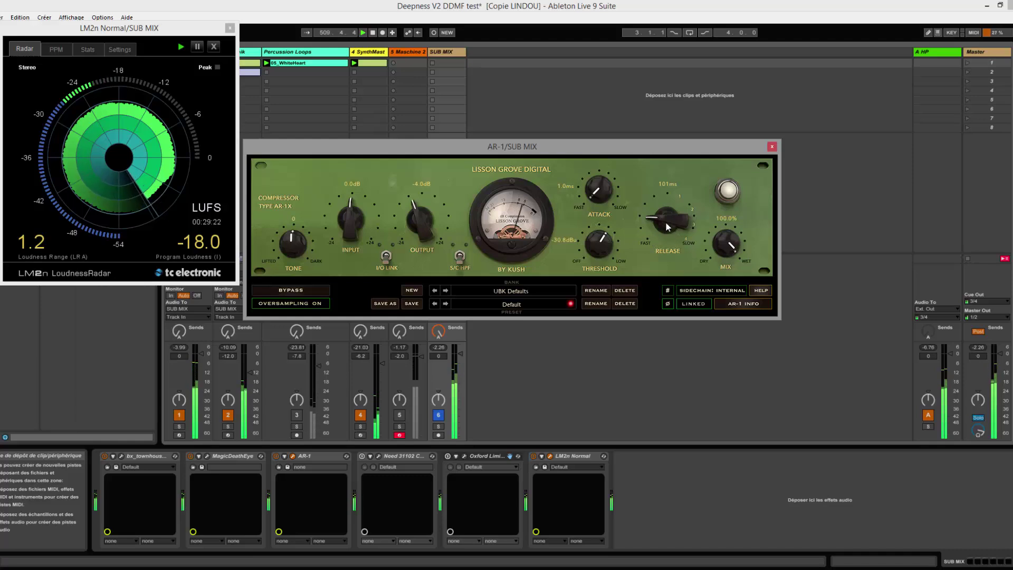
left_click_drag(663, 220, 642, 296)
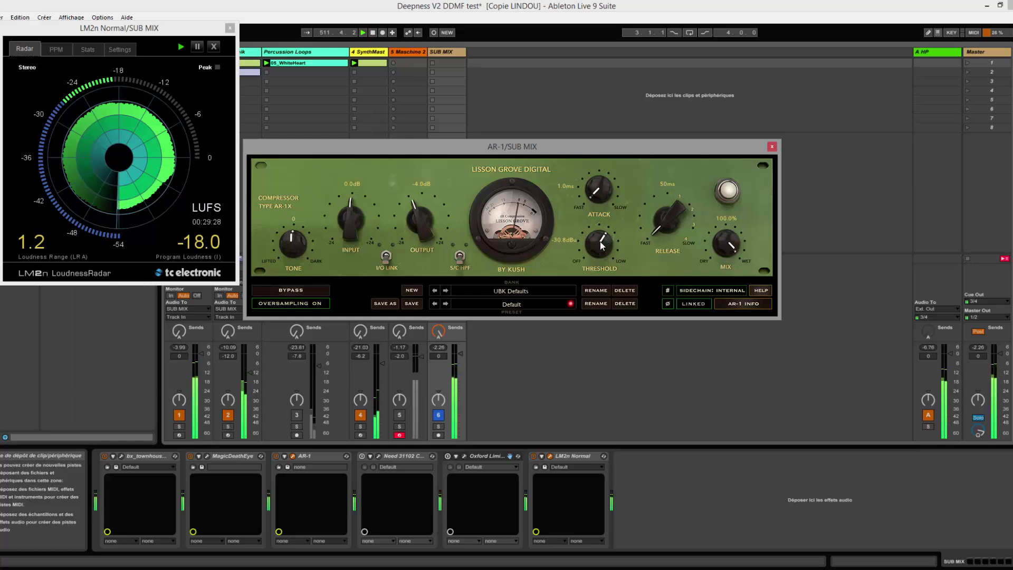
Set the AR-1 threshold to -26.8 dBu and output gain to -3.7 dB, and check the level match against bypass
left_click_drag(426, 232, 419, 228)
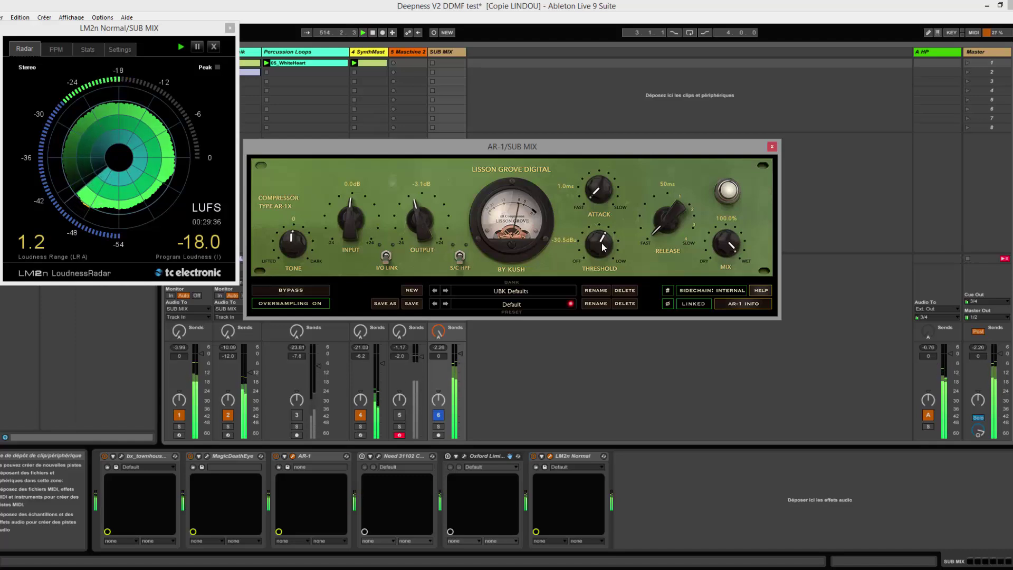
left_click_drag(603, 251, 600, 254)
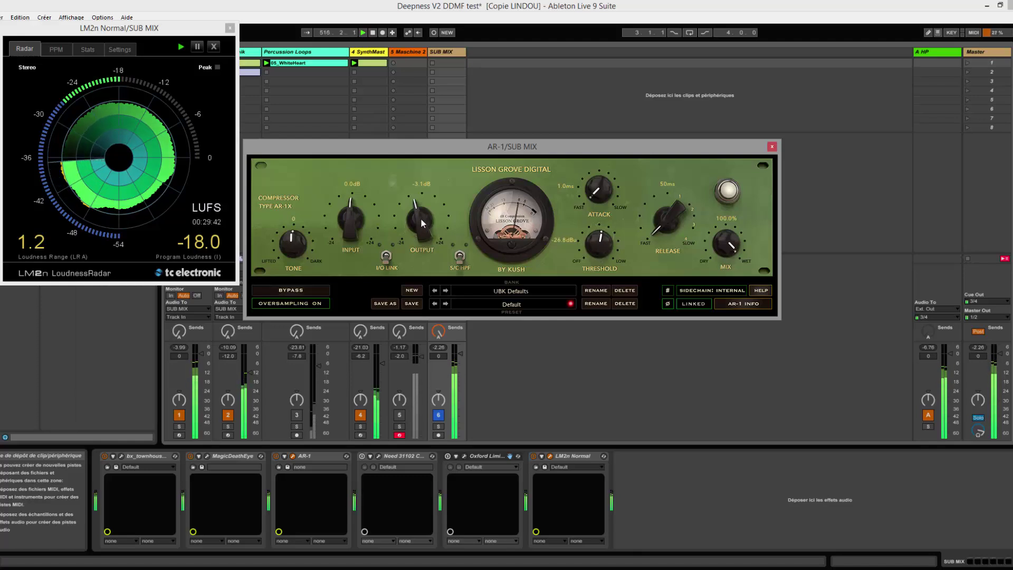
left_click_drag(421, 219, 422, 223)
scroll(421, 223, "down", 2)
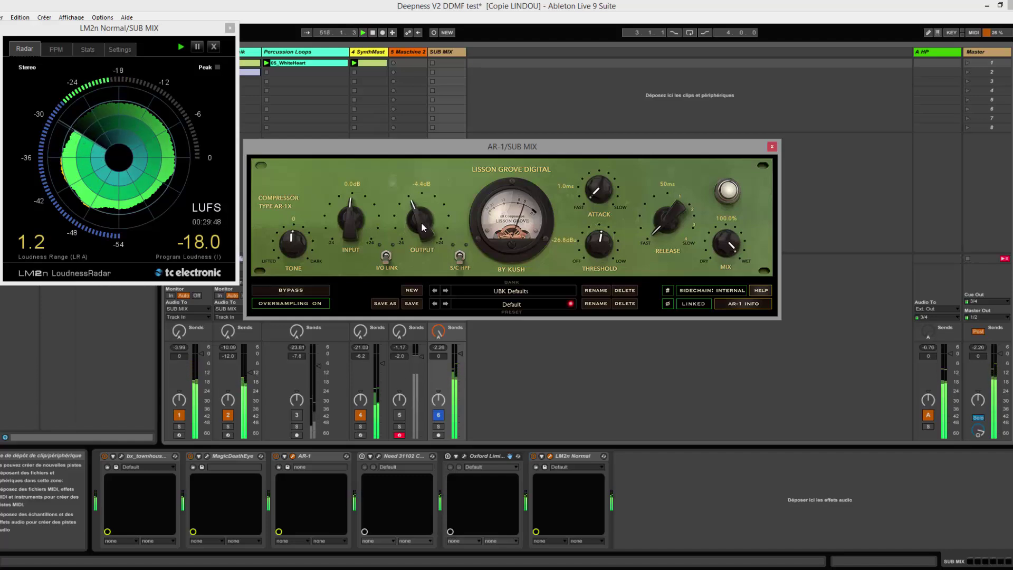
scroll(421, 221, "up", 2)
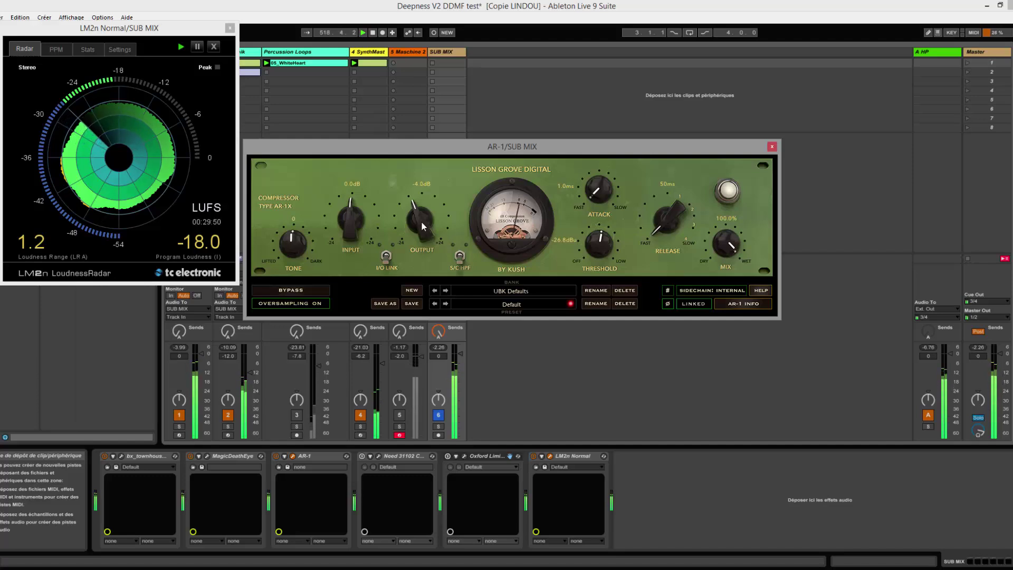
scroll(421, 222, "up", 1)
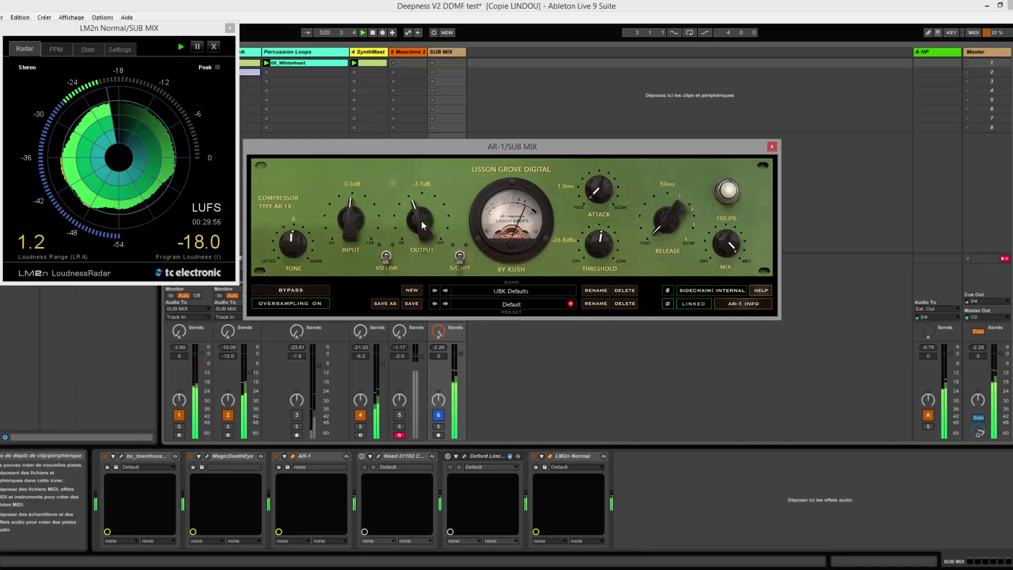
left_click(292, 290)
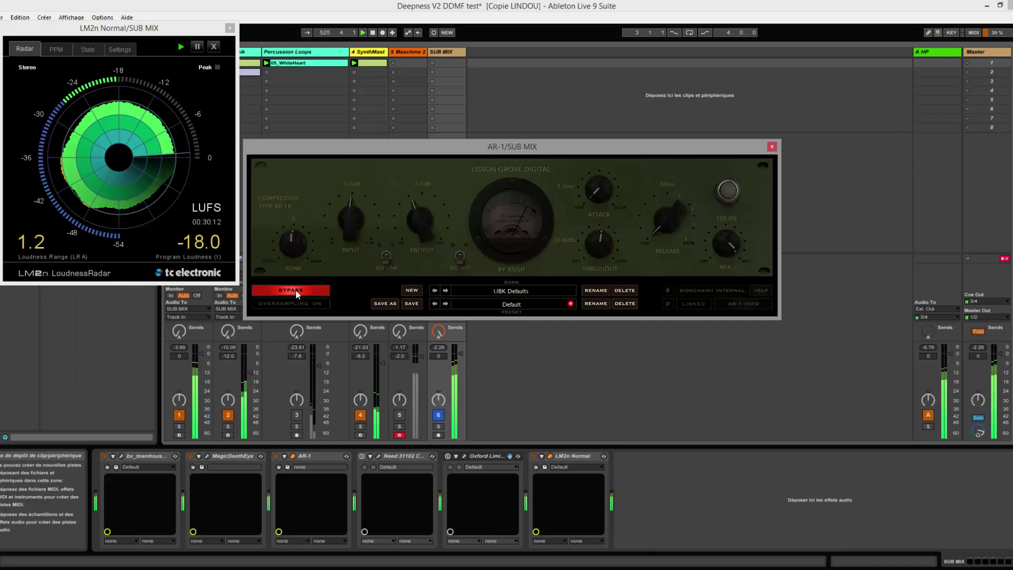
left_click(296, 292)
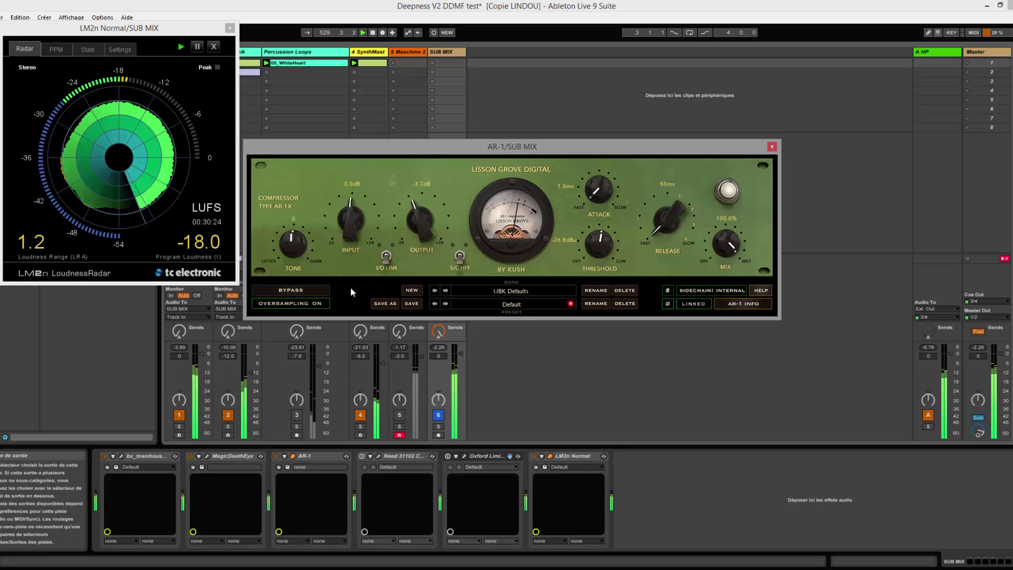
Compare SUB MIX with and without the AR-1 at the 50 ms release by toggling its bypass, ending with it active
left_click(315, 290)
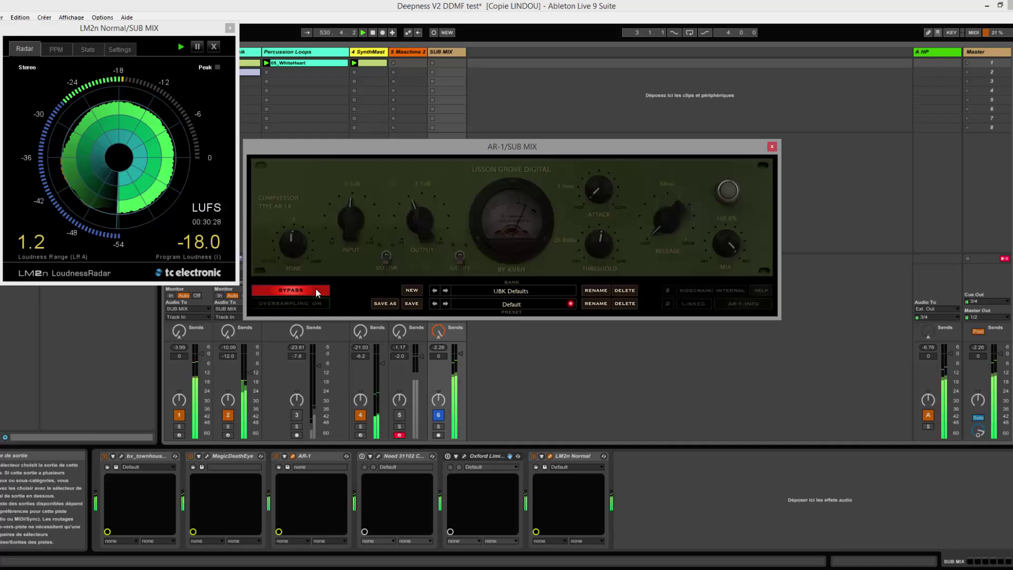
left_click(317, 291)
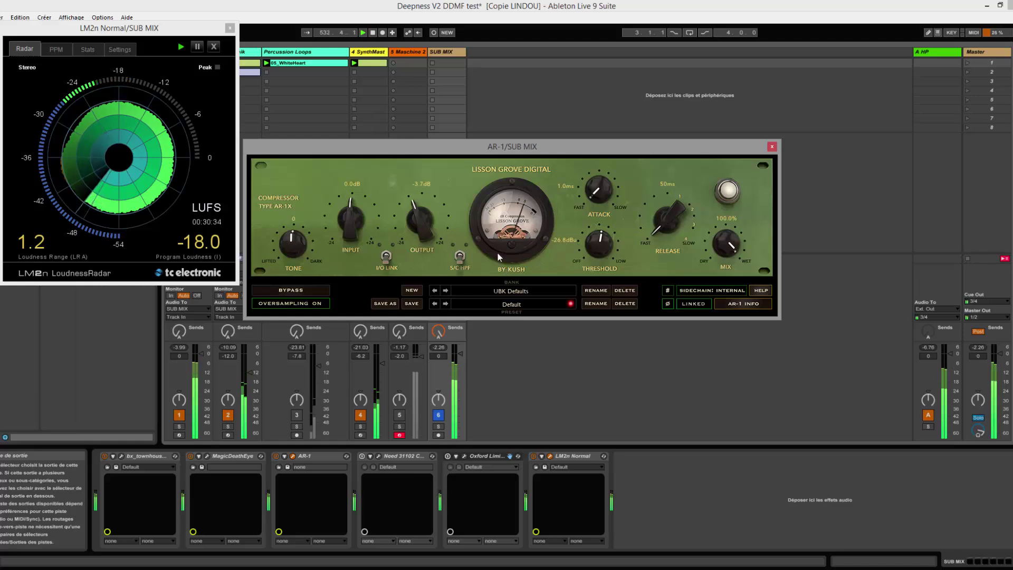
left_click(295, 292)
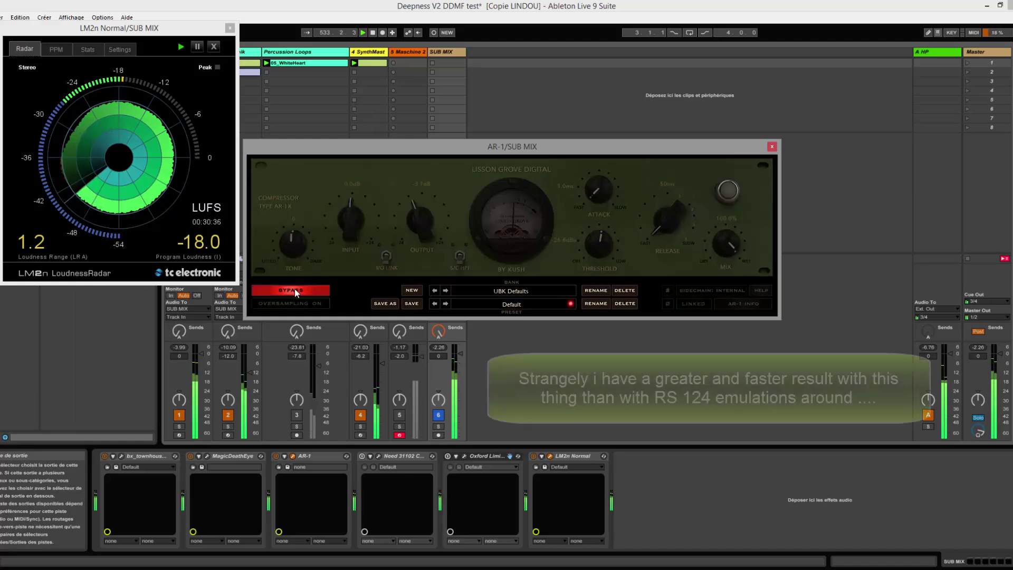
left_click(296, 291)
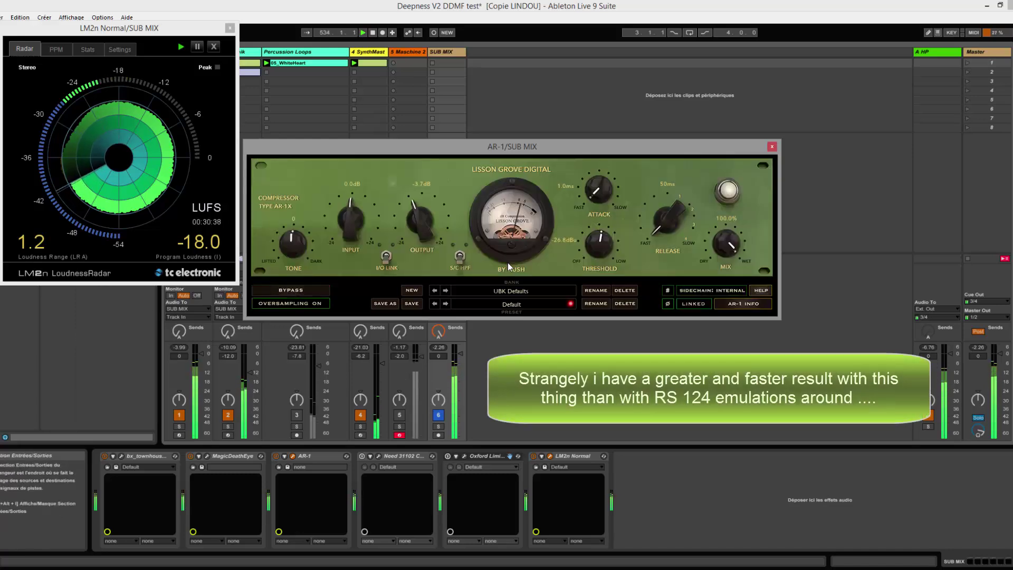
Switch the AR-1 release between 100 ms and 50 ms to hear the difference, ending at 100 ms
left_click_drag(660, 230, 662, 199)
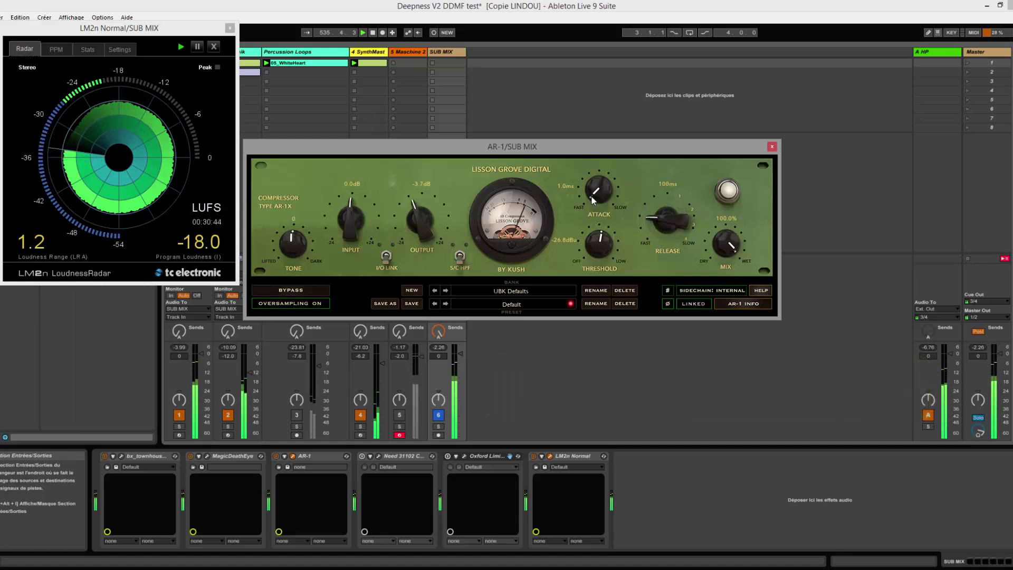
left_click_drag(673, 213, 651, 277)
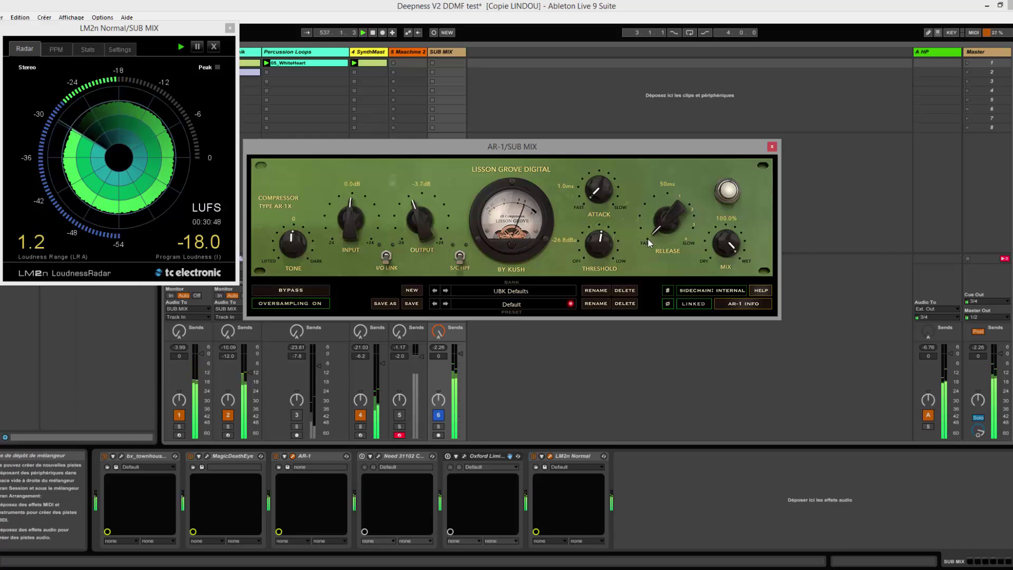
left_click_drag(648, 239, 670, 191)
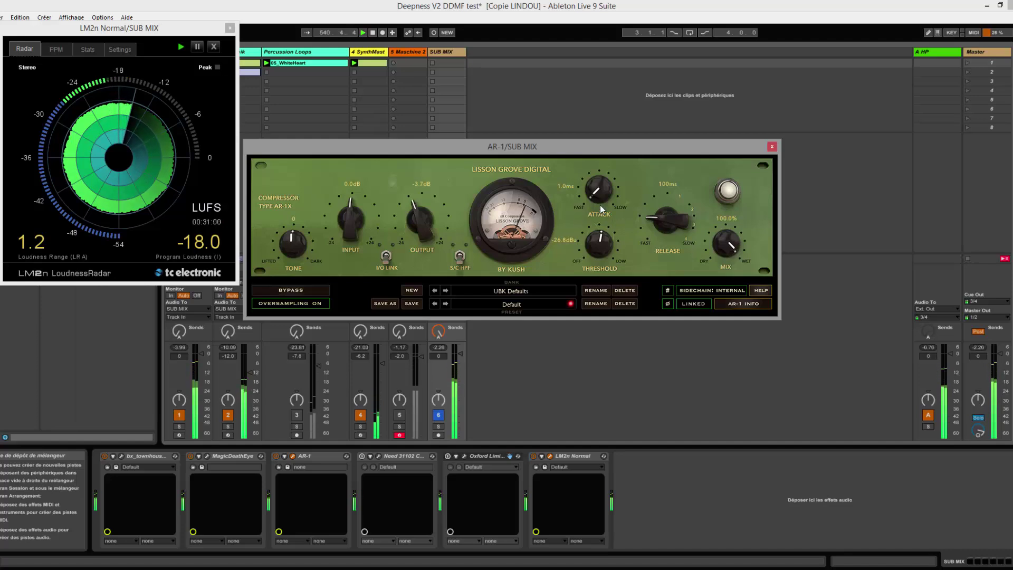
Set the AR-1 threshold to -22.0 dBu and level-match its output gain to -3.9 dB
mouse_move(601, 244)
left_mouse_down()
mouse_move(602, 229)
mouse_move(597, 256)
left_mouse_up()
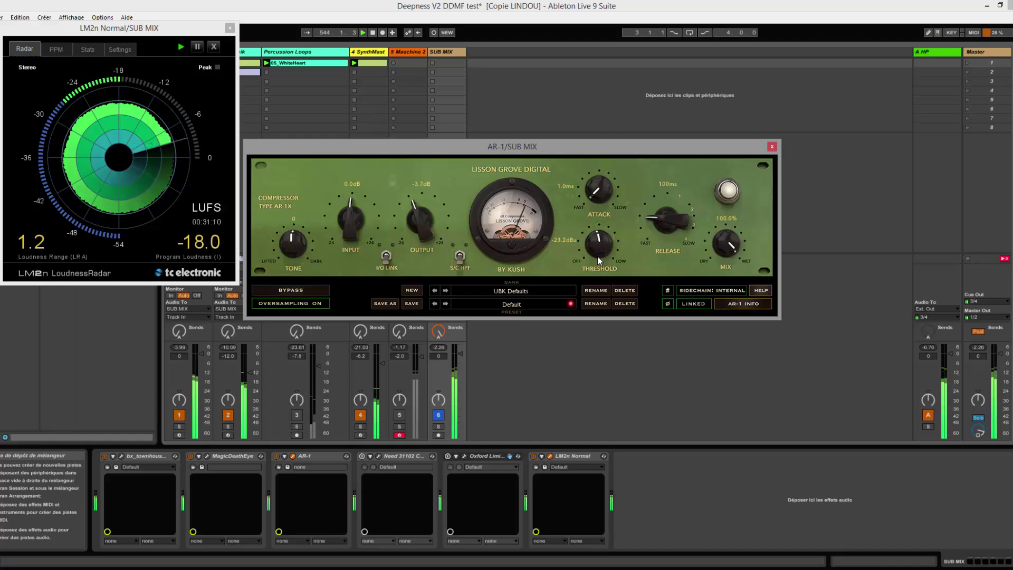
left_click_drag(598, 256, 598, 259)
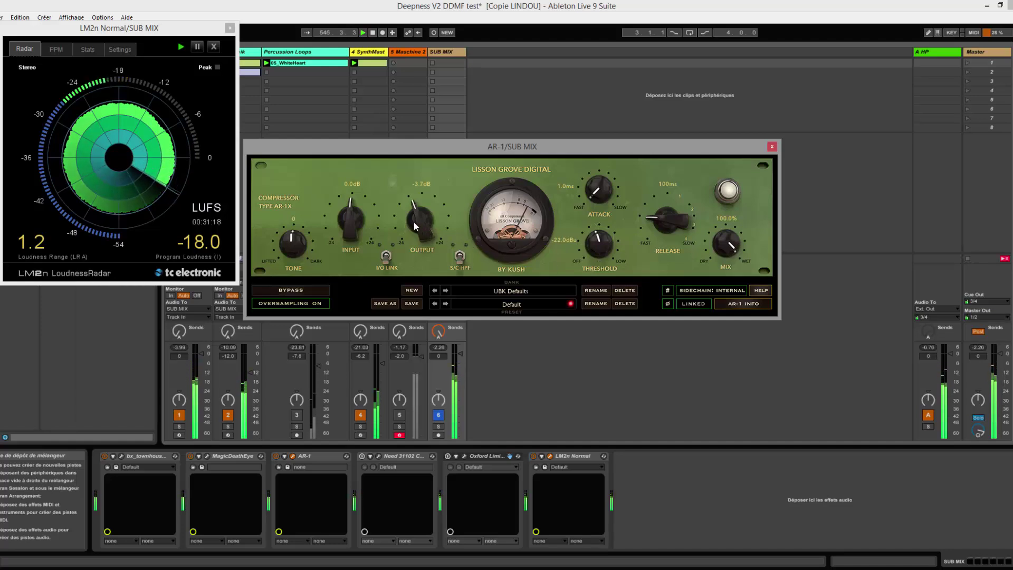
left_click_drag(414, 226, 415, 228)
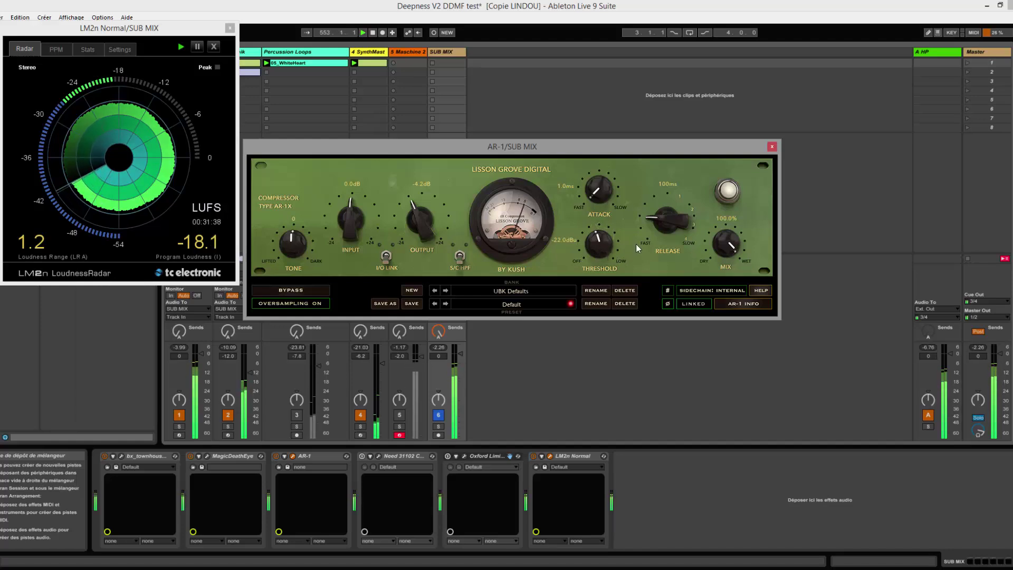
left_click_drag(421, 228, 411, 204)
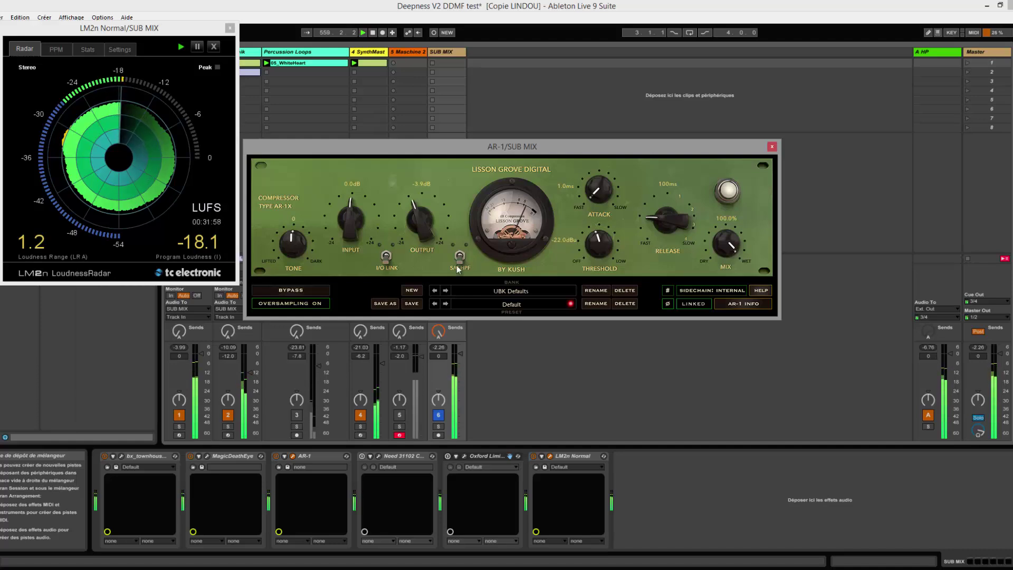
Toggle the AR-1 bypass to compare the 100 ms release compression with the unprocessed SUB MIX, ending with it active
left_click(316, 292)
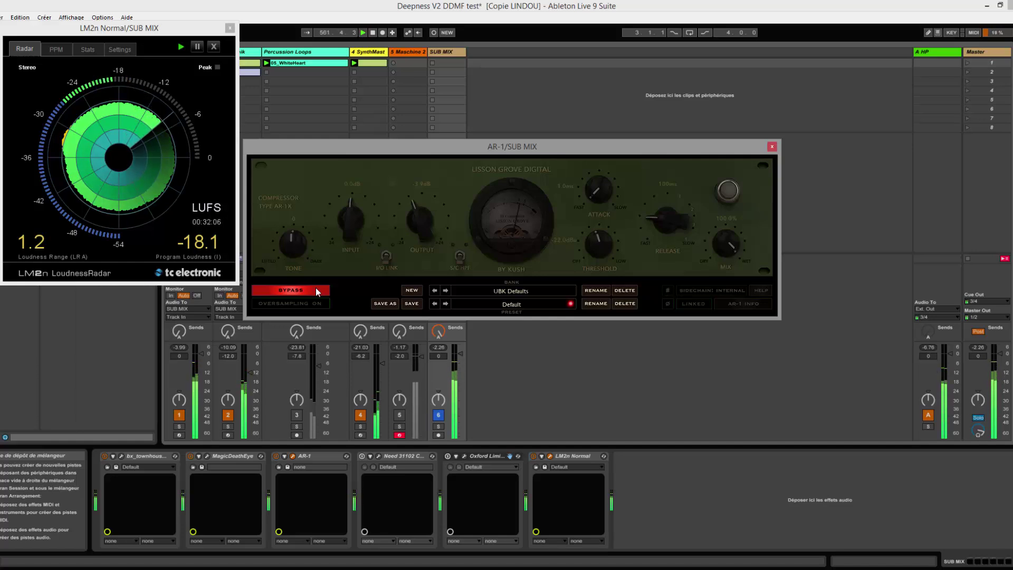
left_click(317, 292)
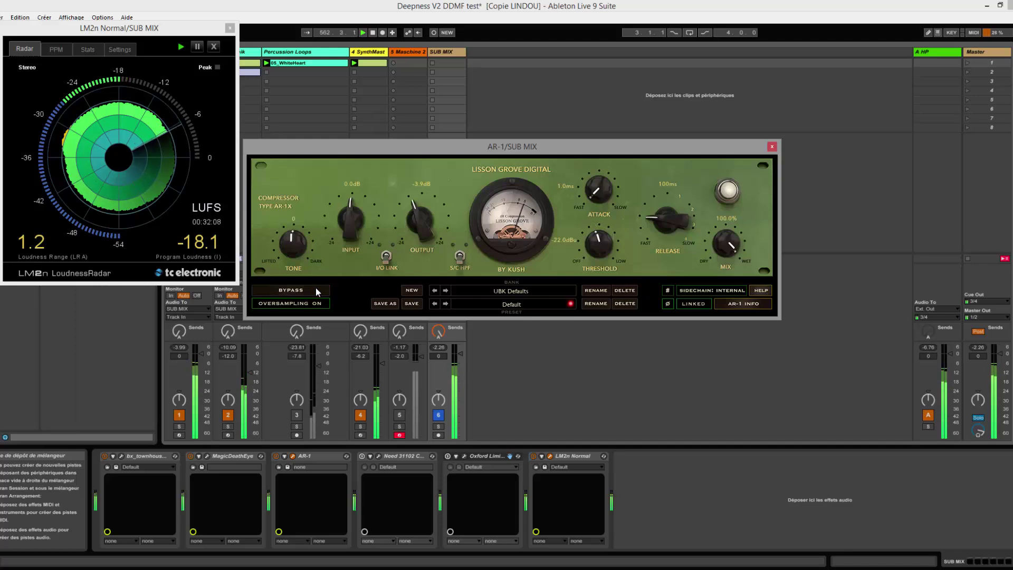
left_click(317, 292)
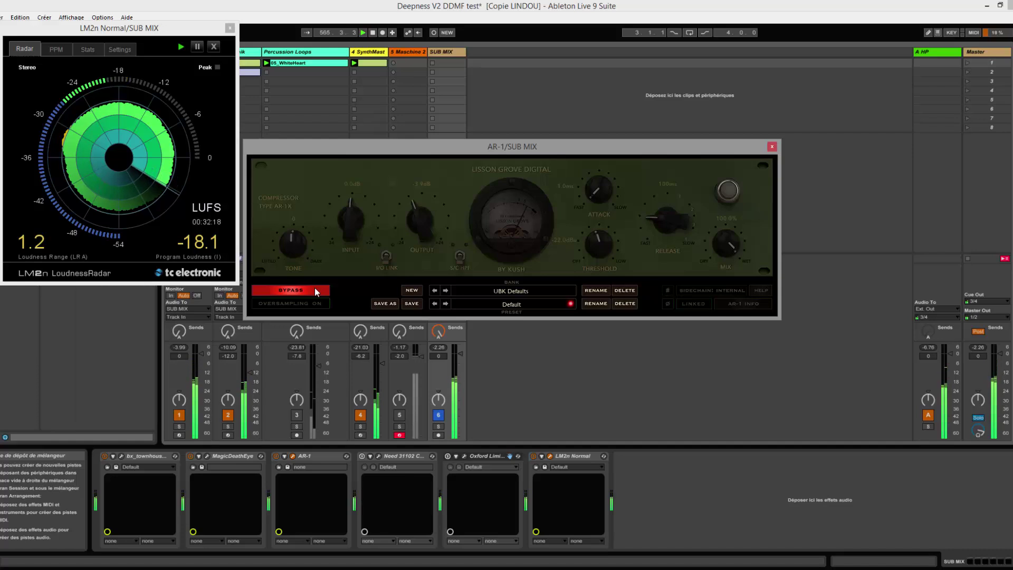
left_click(317, 292)
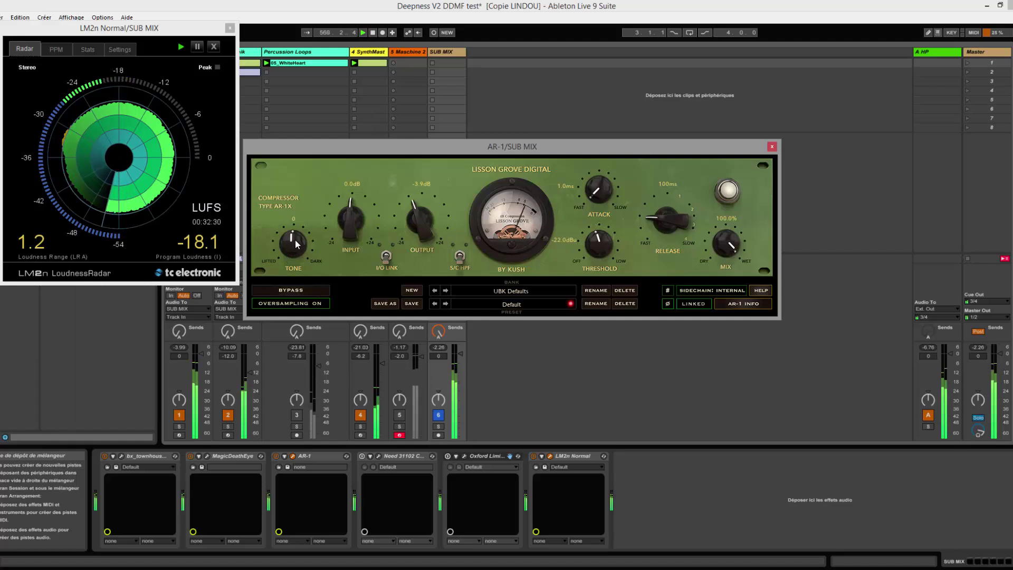
Sweep the AR-1 tone between its lifted and dark extremes, finishing on the lifted side at -20
left_click_drag(296, 240, 283, 314)
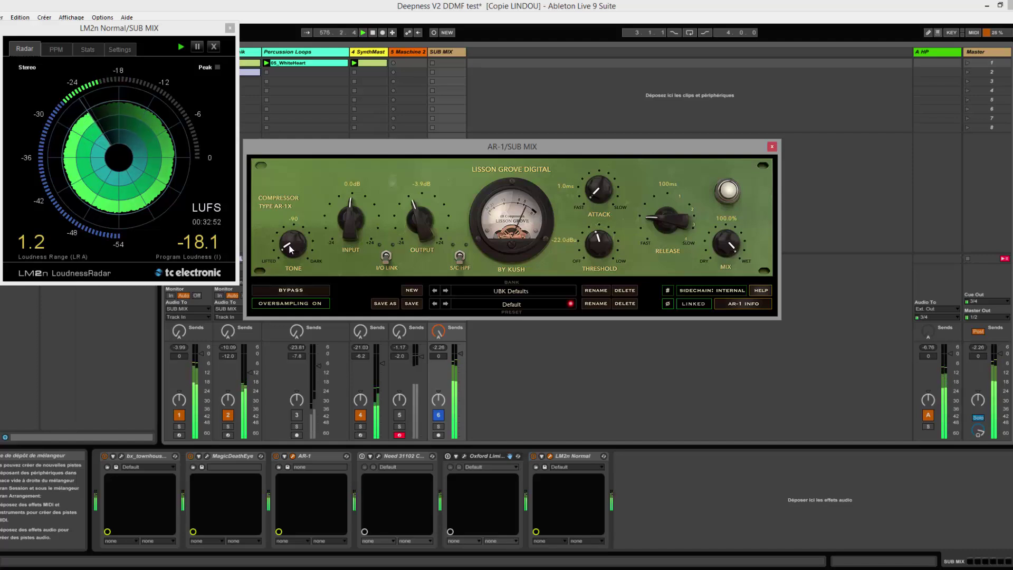
left_click_drag(290, 245, 337, 124)
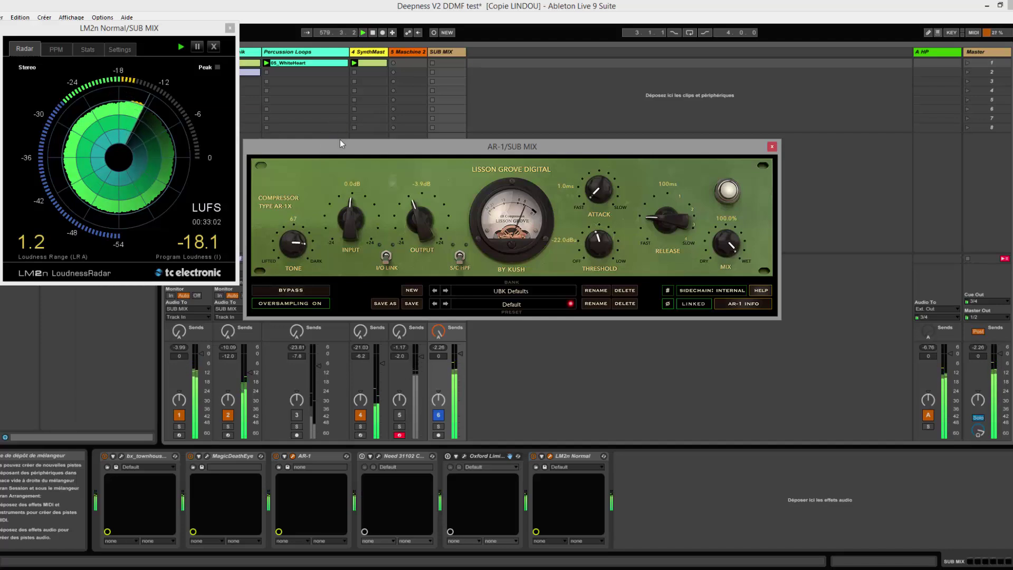
left_click_drag(299, 245, 277, 387)
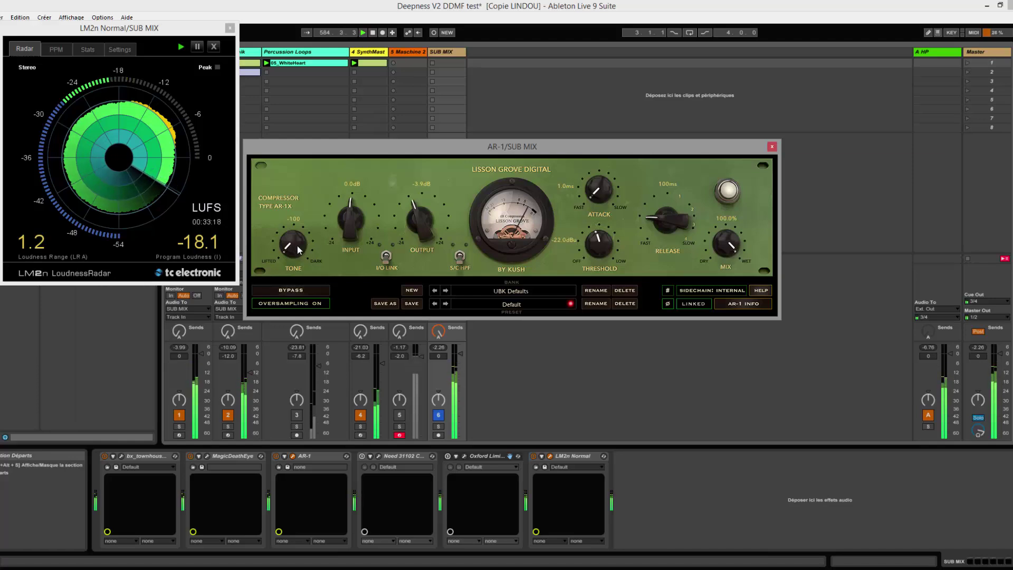
scroll(291, 247, "up", 1)
left_click_drag(290, 247, 309, 178)
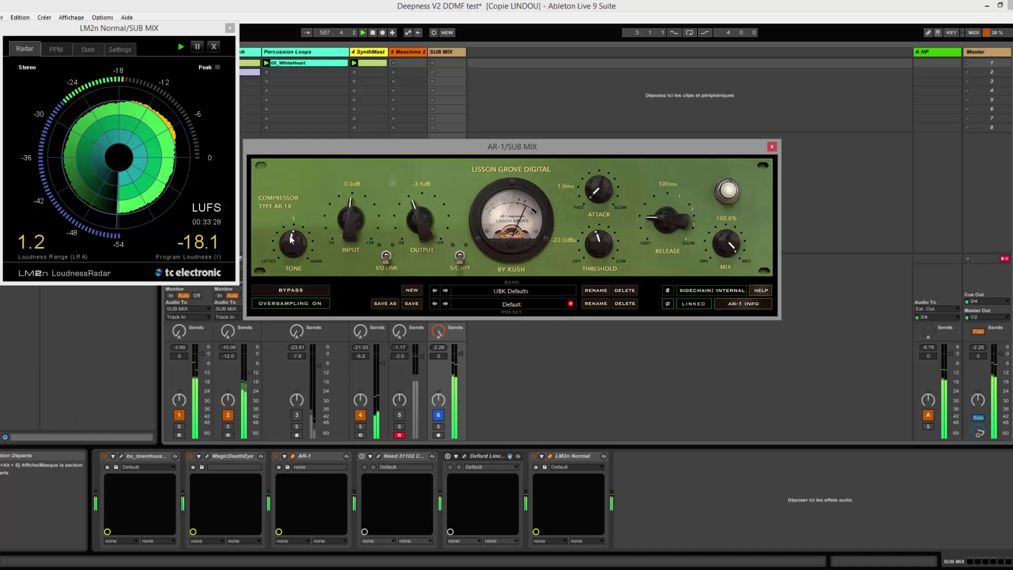
left_click_drag(290, 239, 282, 303)
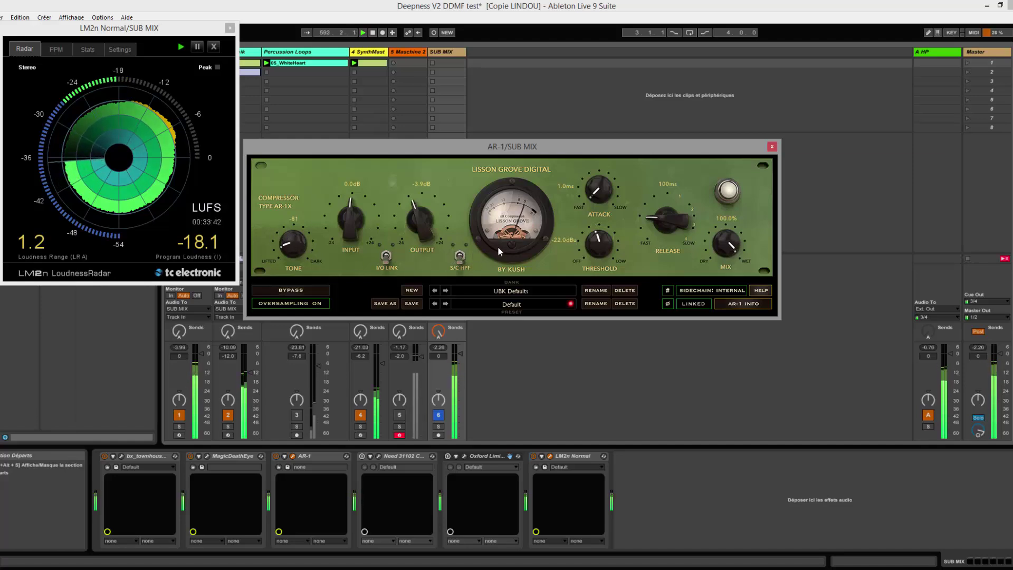
left_click_drag(290, 247, 311, 187)
left_click_drag(310, 191, 309, 198)
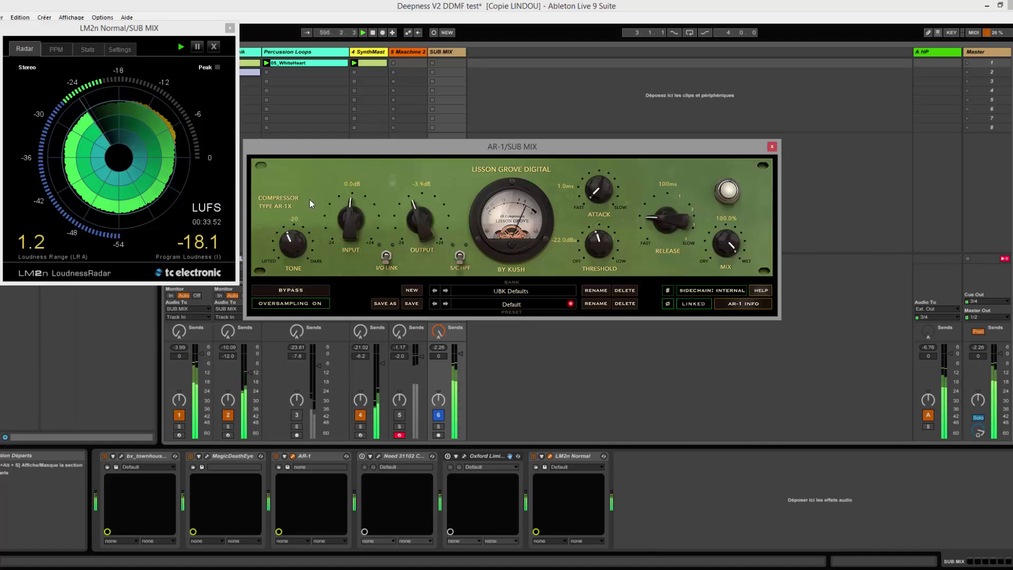
Engage the AR-1 sidechain high-pass filter, set the output gain to -4.2 dB, and check the result against bypass
left_click(458, 257)
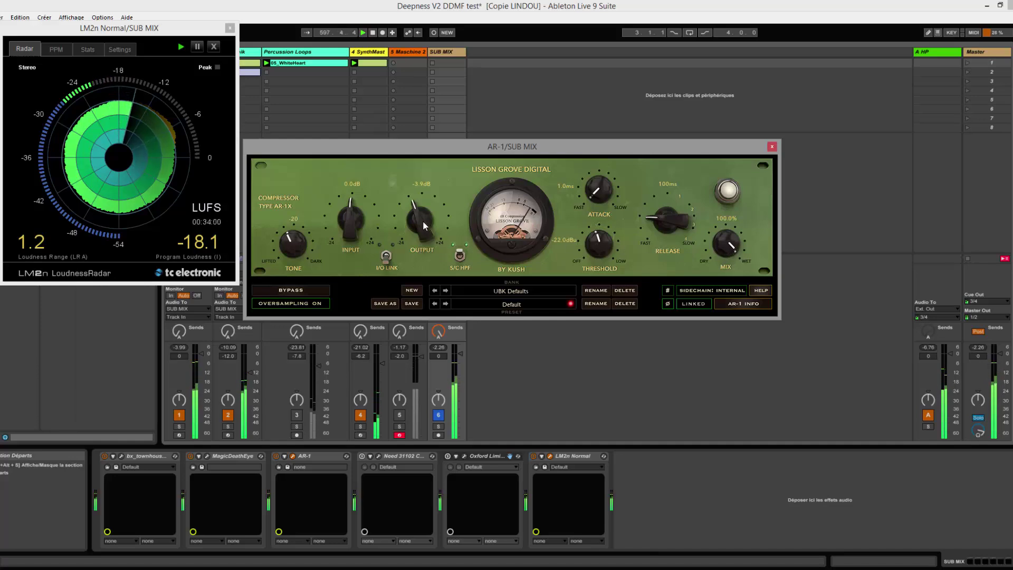
left_click_drag(420, 218, 420, 219)
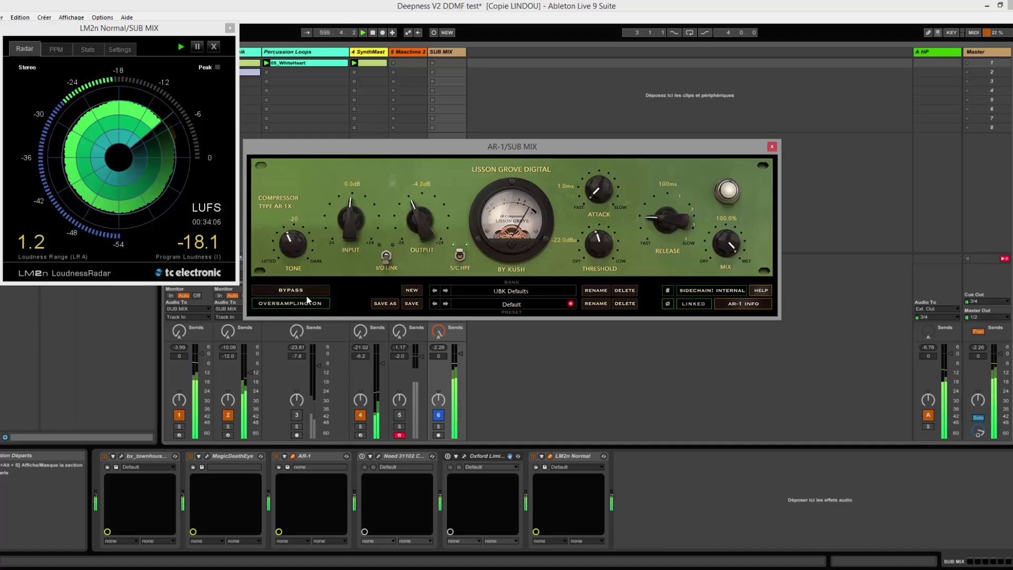
left_click(291, 291)
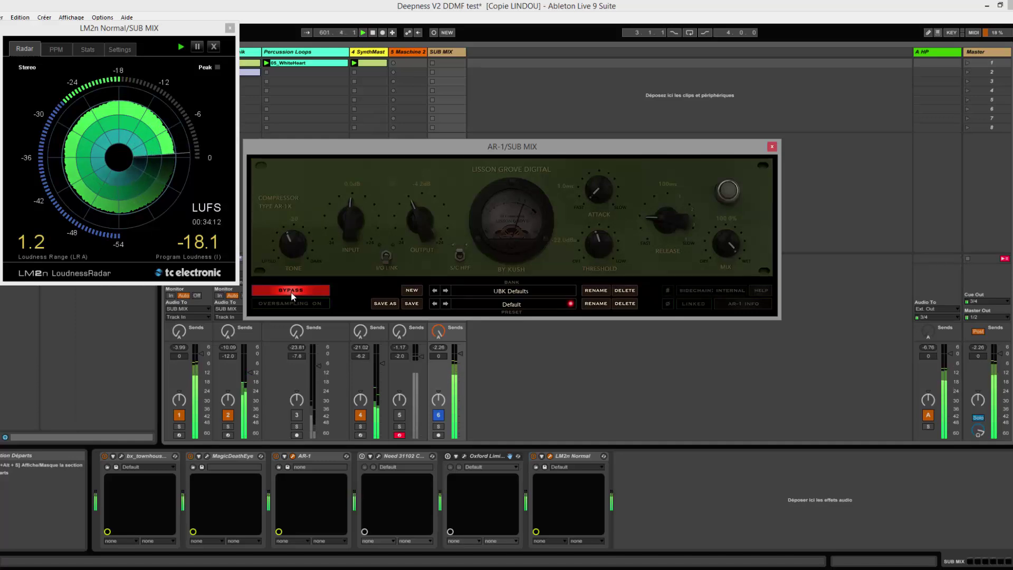
left_click(291, 291)
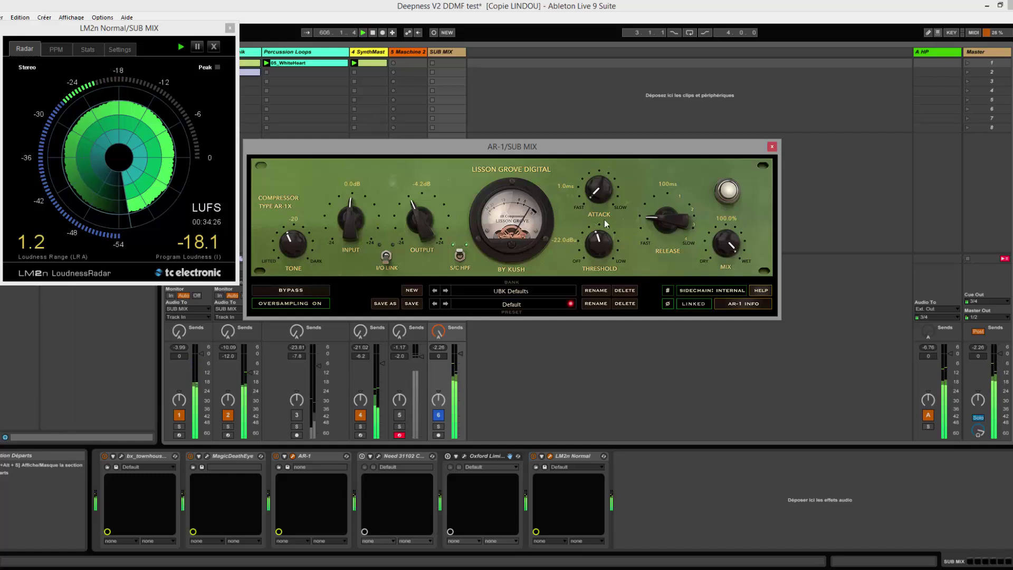
Compare the AR-1 against bypass with the SUB MIX volume lowered to -25.0 dB, ending with the volume at 0 dB and the AR-1 active
left_click(285, 290)
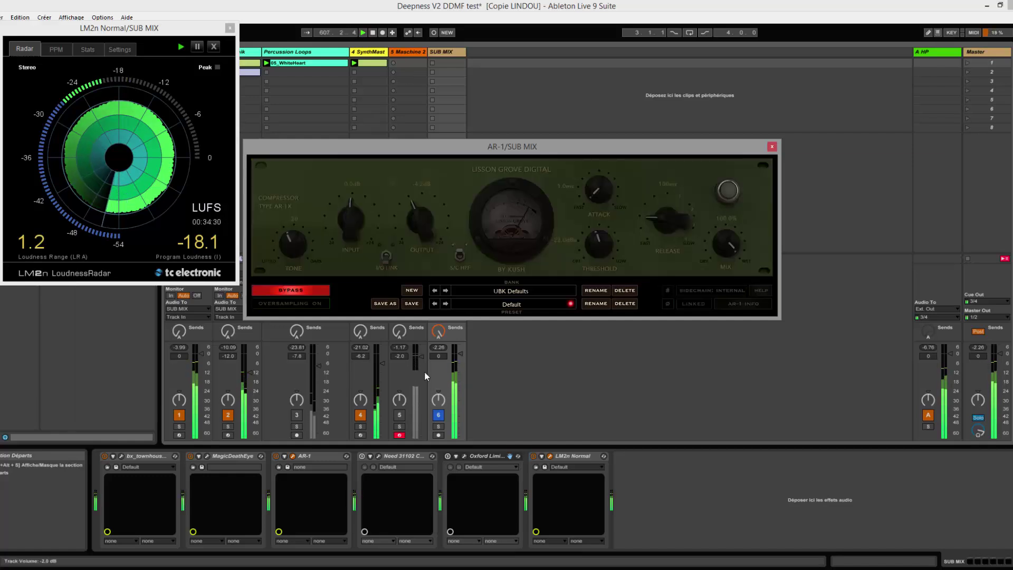
left_click_drag(461, 354, 461, 396)
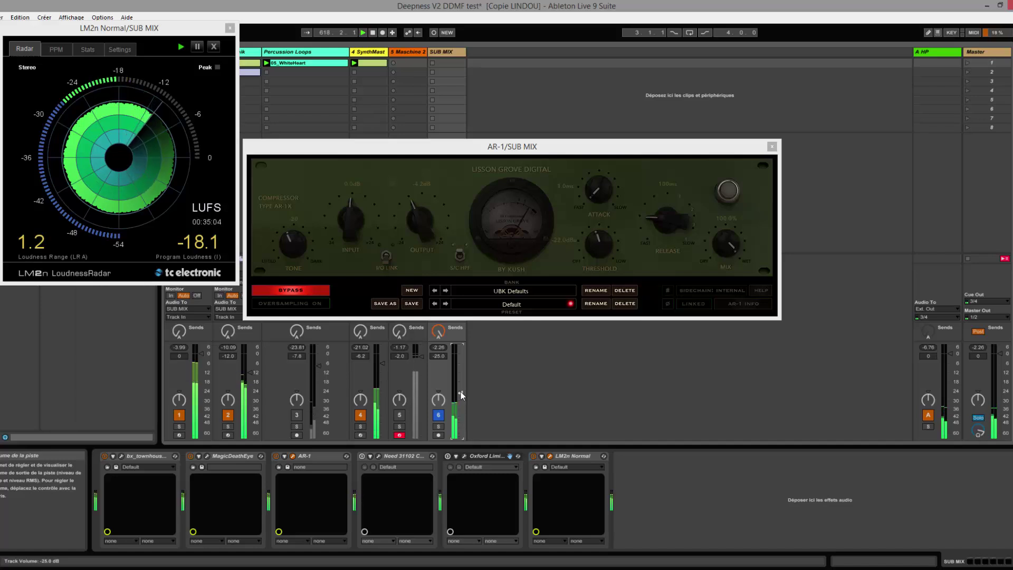
left_click(305, 289)
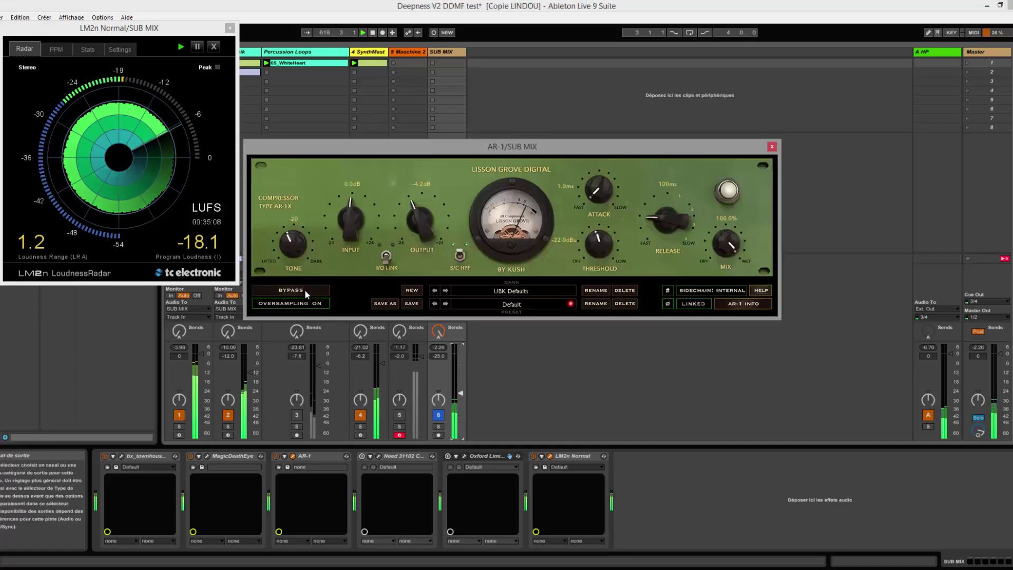
left_click(305, 289)
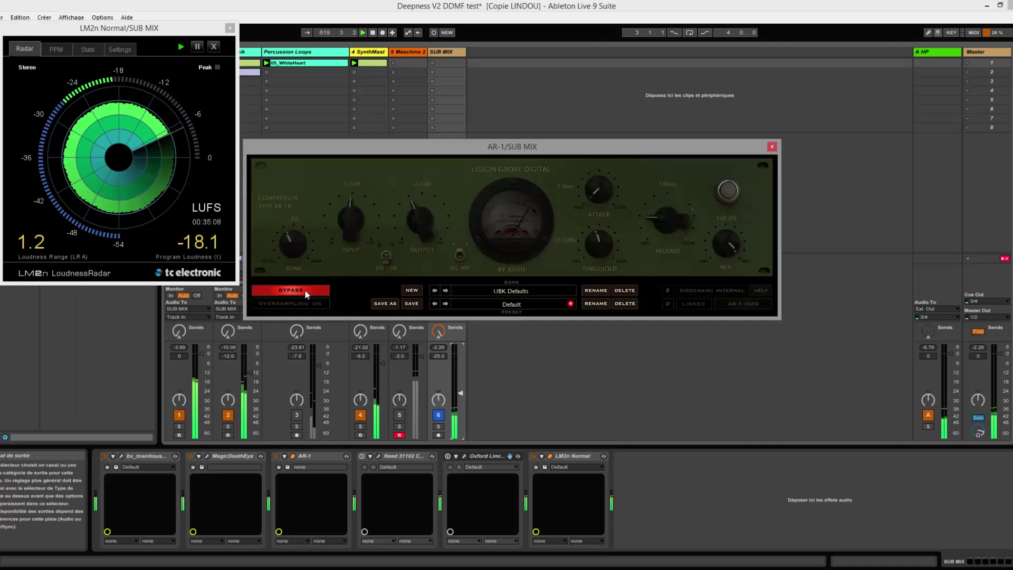
left_click(461, 391)
key("Delete")
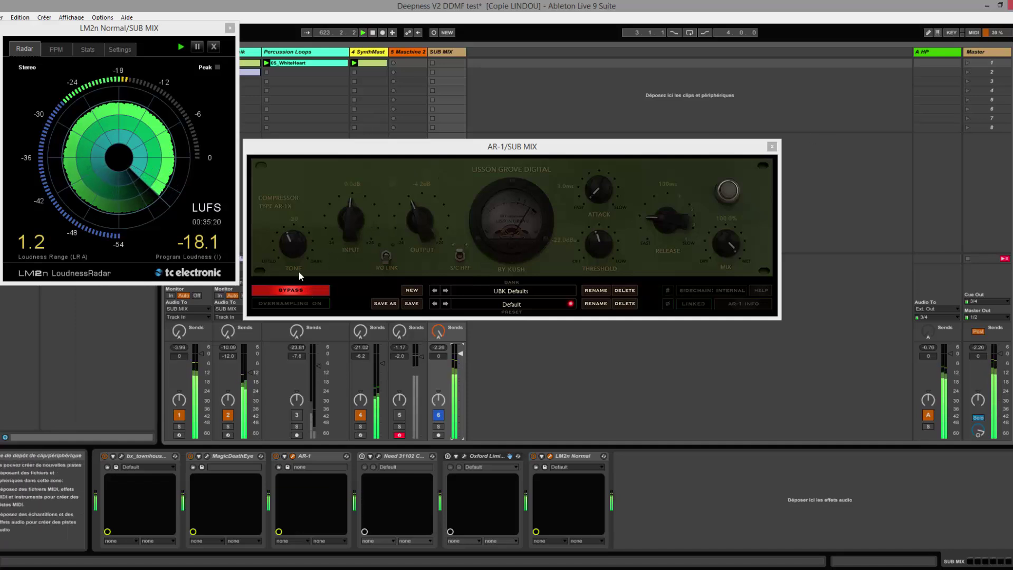
left_click(284, 291)
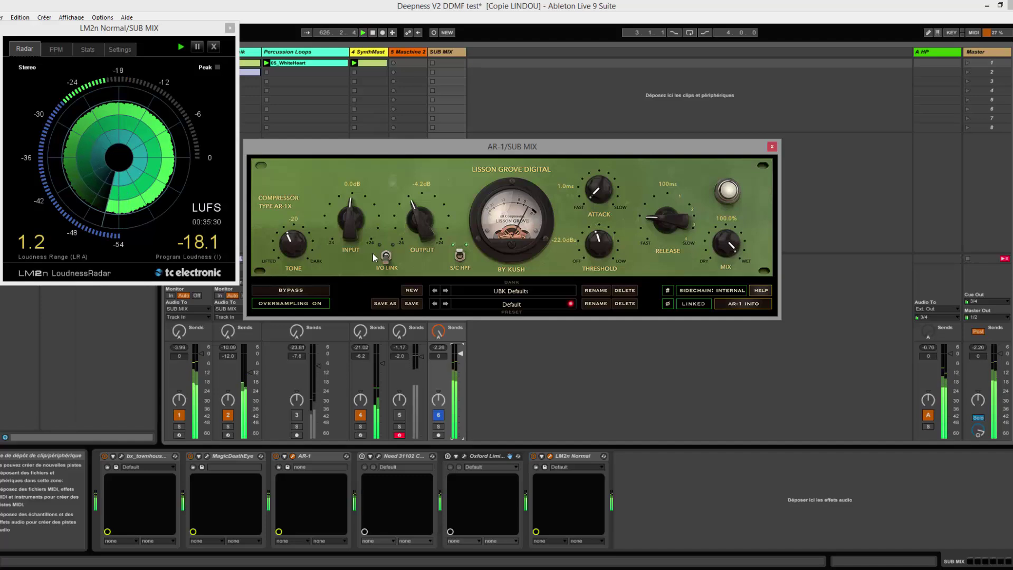
Move the AR-1 window higher to free space, reset its tone to 0 and disengage the sidechain high-pass filter
left_click_drag(601, 153, 742, 50)
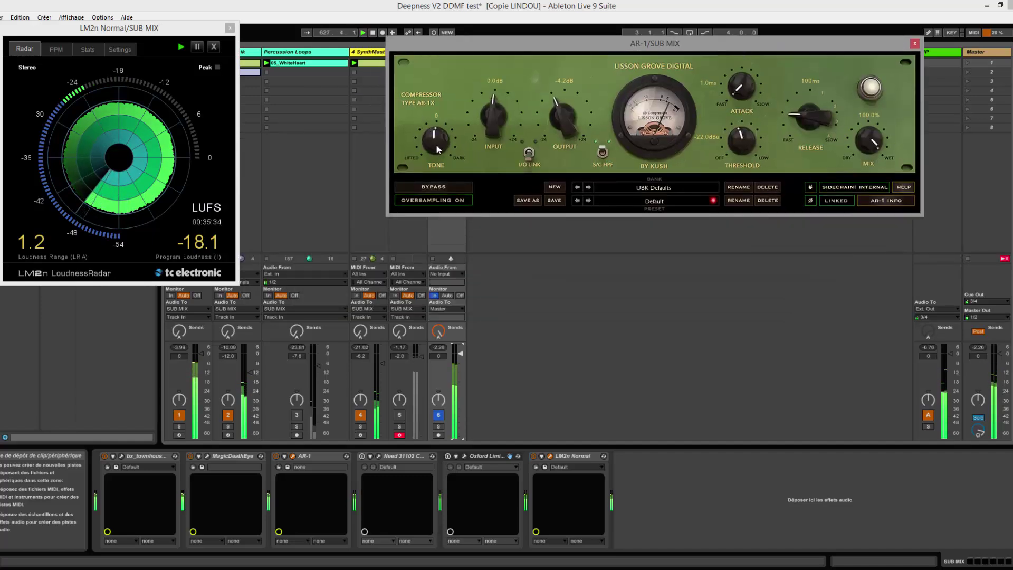
double_click(436, 144)
left_click(601, 153)
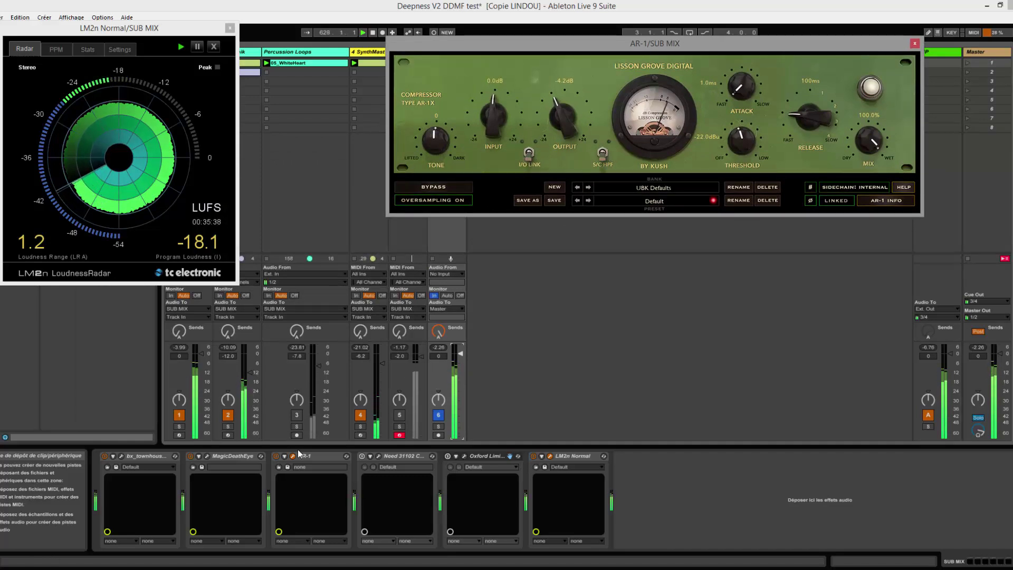
Open the MagicDeathEye compressor on SUB MIX and place its window directly below the AR-1
left_click(207, 456)
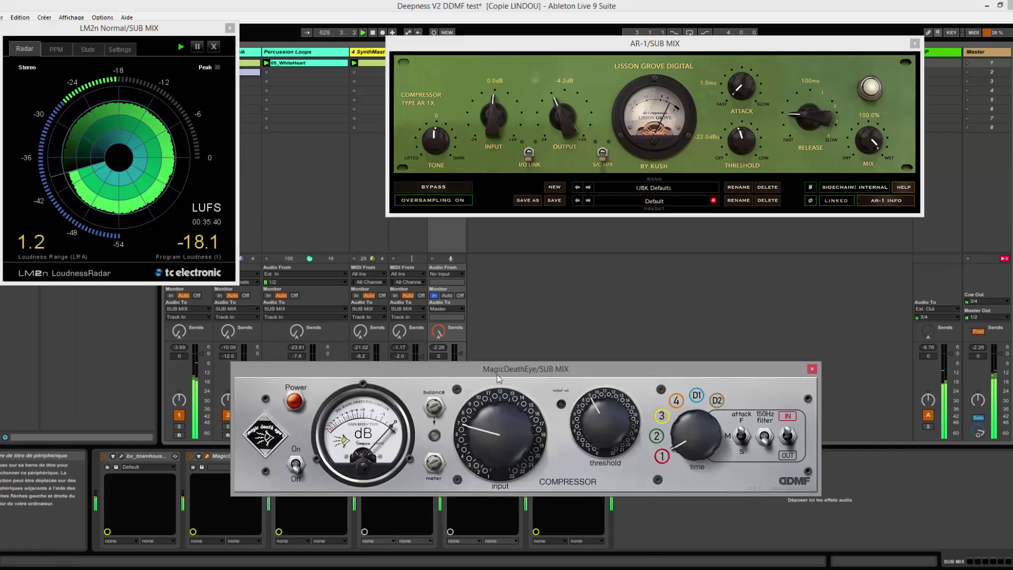
left_click_drag(598, 360, 732, 259)
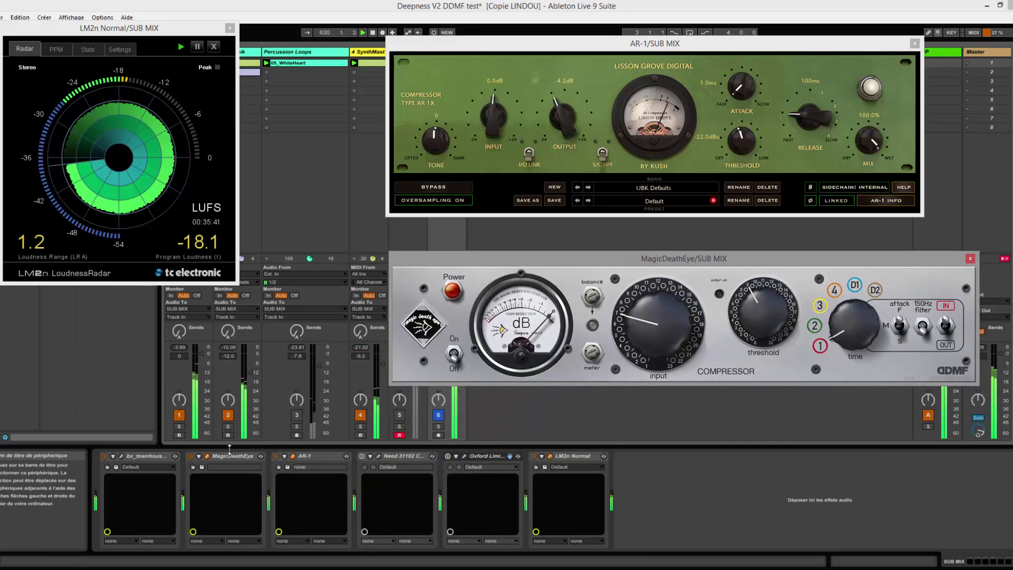
Open the bx_townhouse Buss Compressor on SUB MIX and place its window directly below the MagicDeathEye
left_click(121, 457)
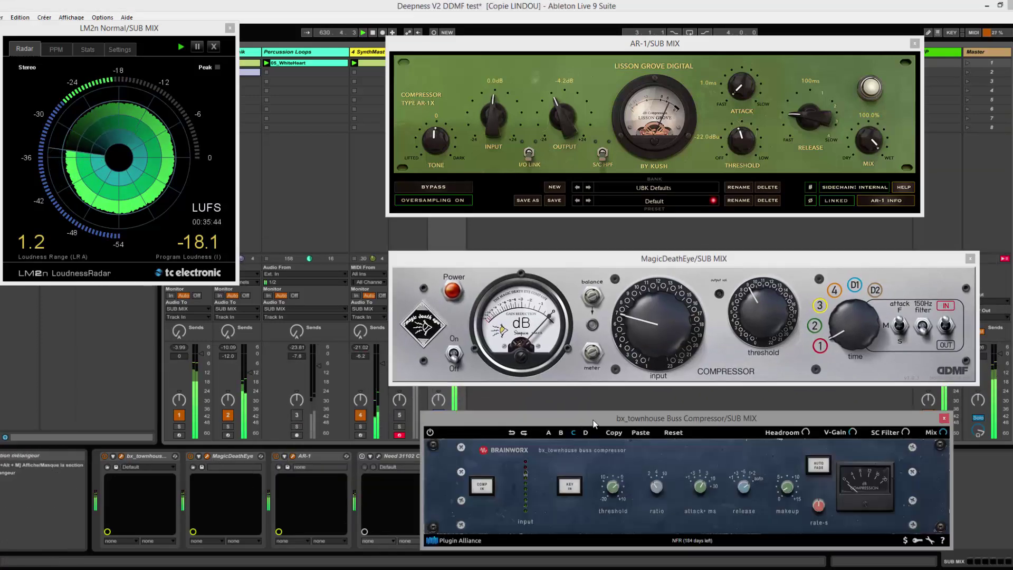
left_click_drag(588, 419, 535, 409)
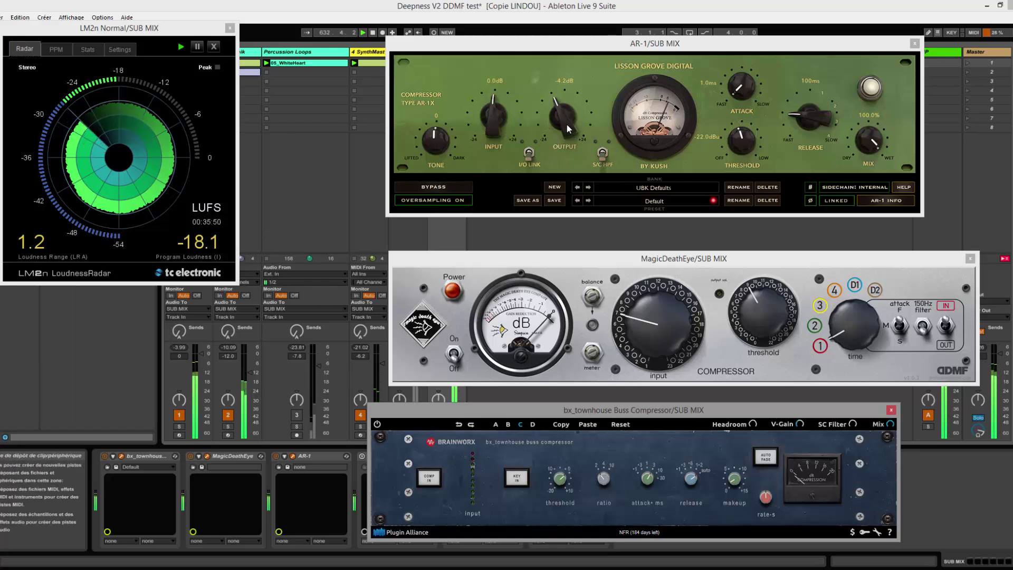
Set the AR-1 output gain to -3.7 dB and bypass the AR-1
left_click_drag(567, 124, 567, 122)
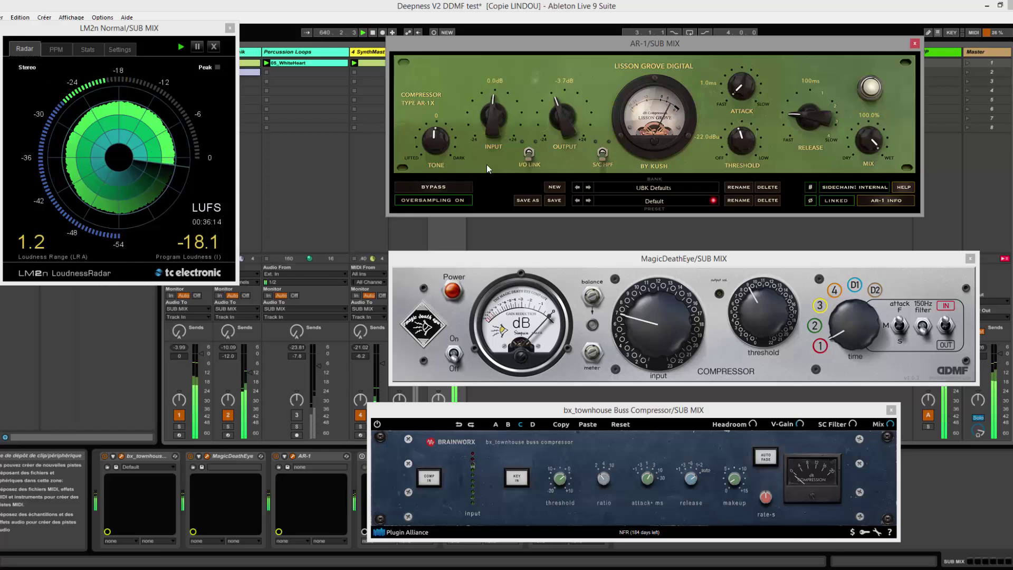
left_click(438, 187)
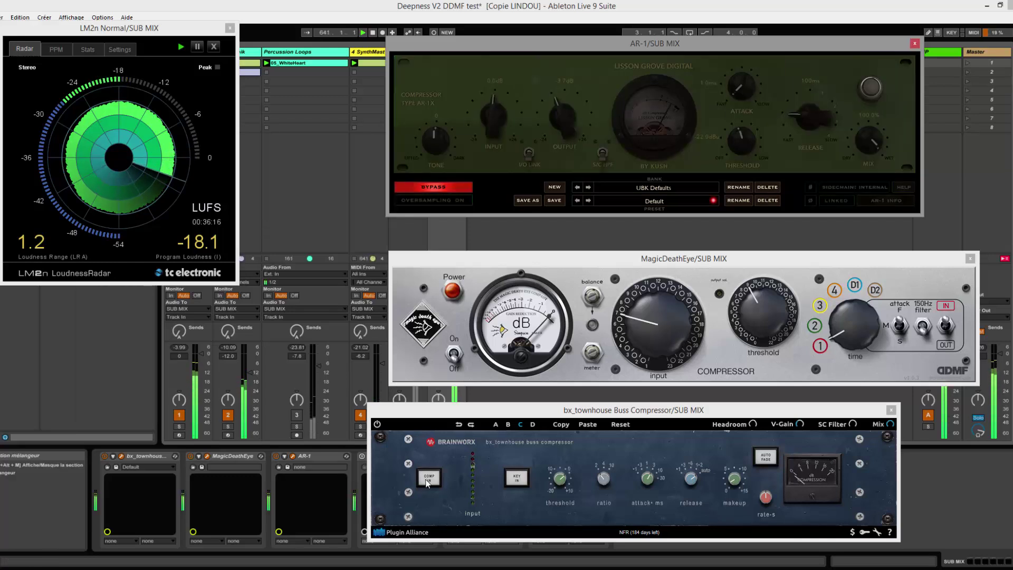
Audition the bx_townhouse compression in and out while reviewing its attack, release and makeup settings, ending with it disengaged
left_click(428, 480)
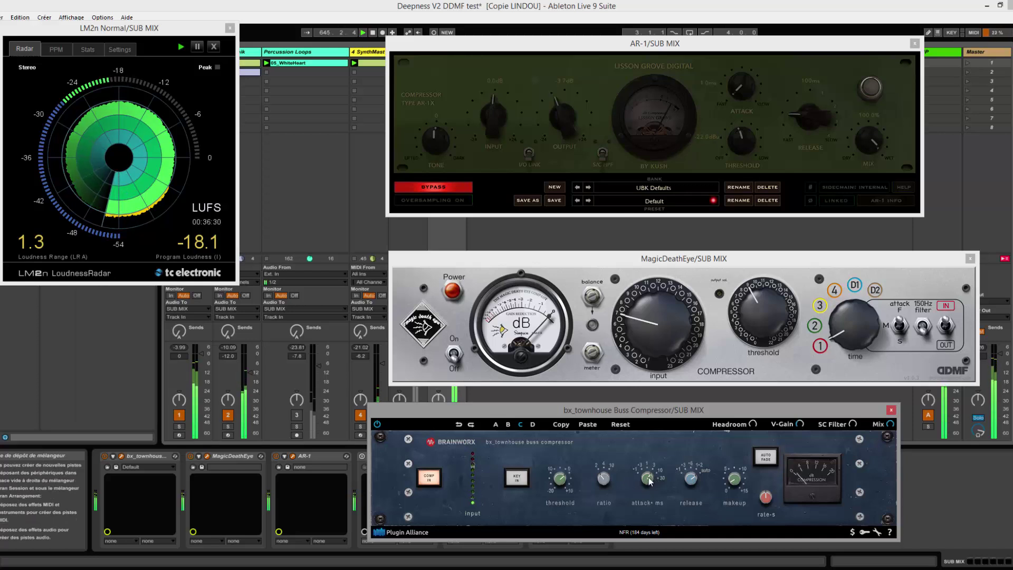
mouse_move(638, 499)
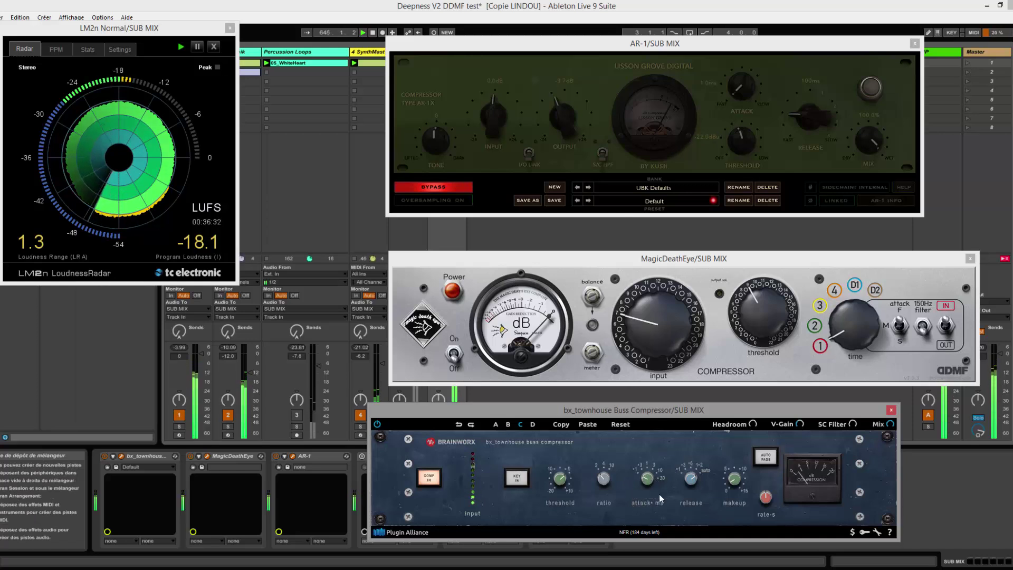
mouse_move(689, 488)
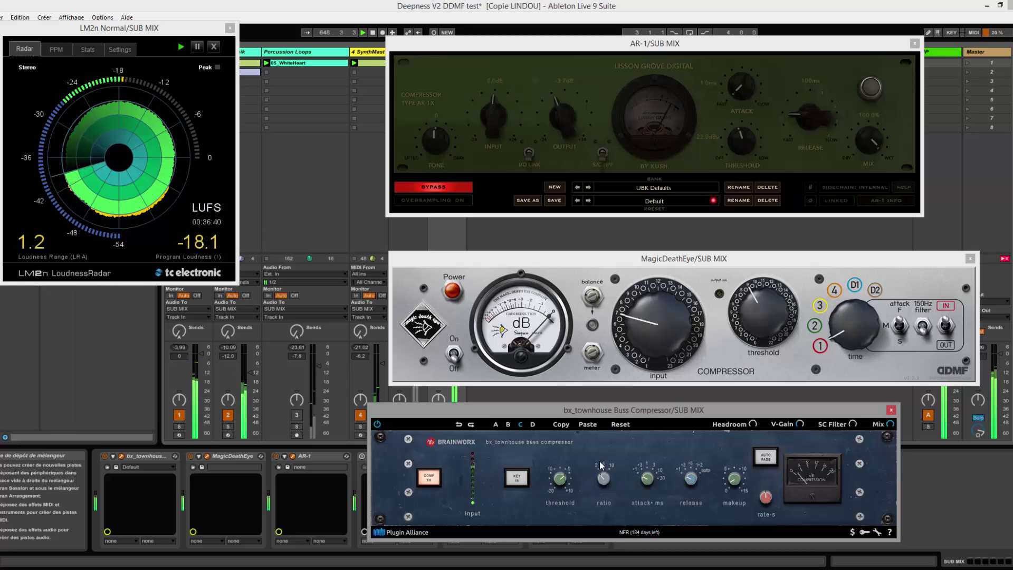
mouse_move(737, 483)
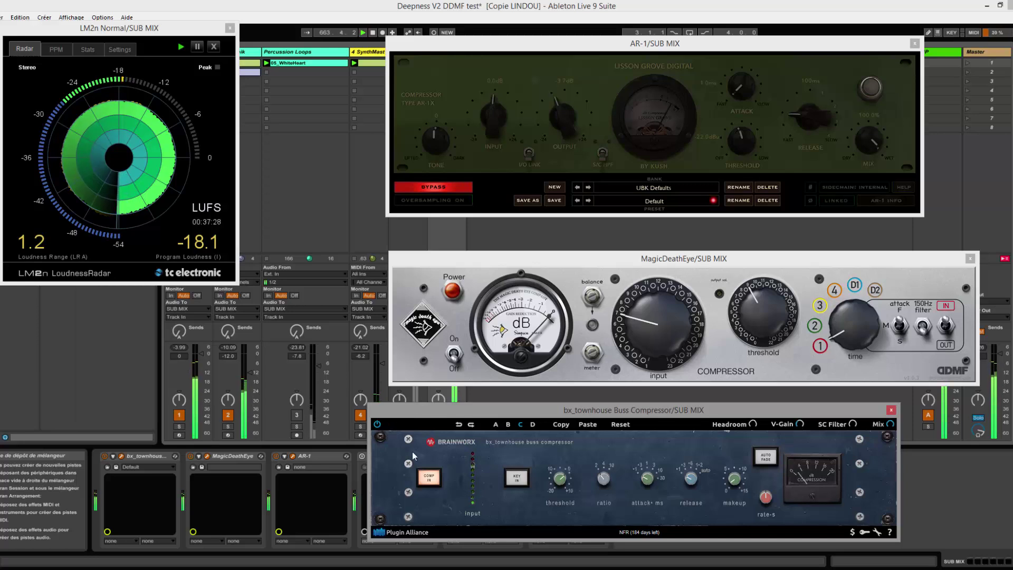
left_click(430, 480)
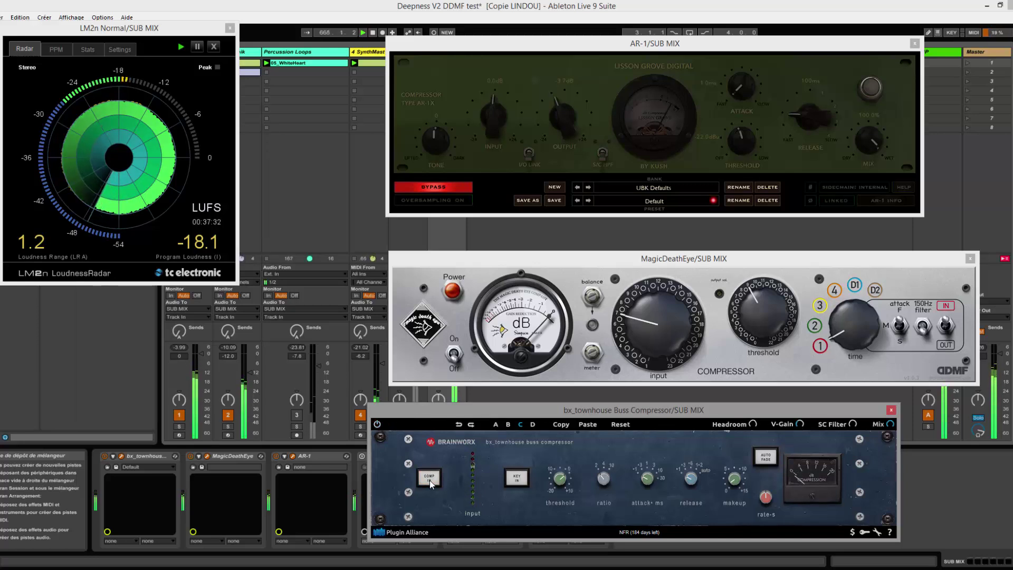
left_click(429, 480)
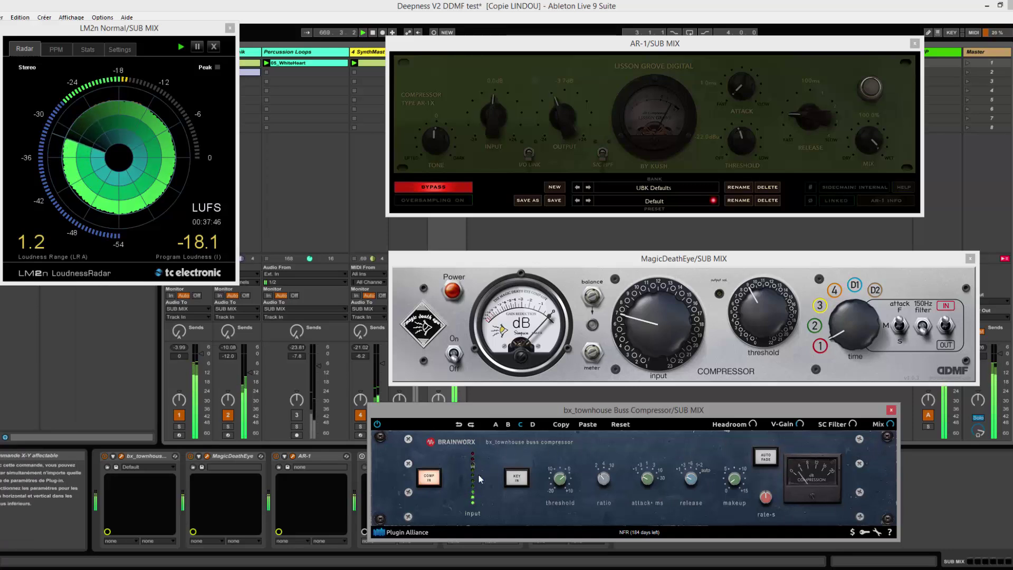
left_click(429, 478)
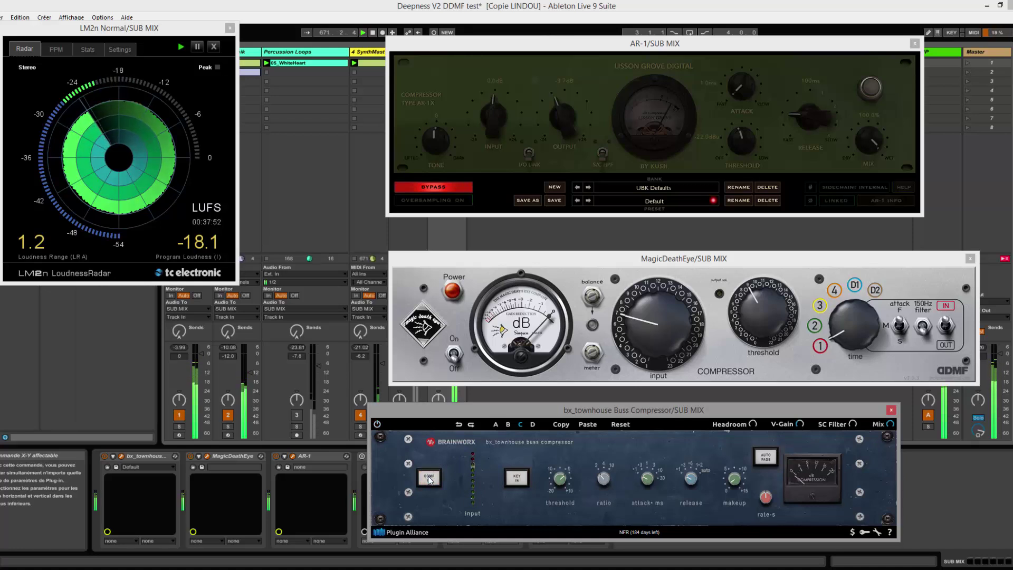
Compare the AR-1 and the bx_townhouse by activating them alternately on SUB MIX, ending with both bypassed
left_click(434, 186)
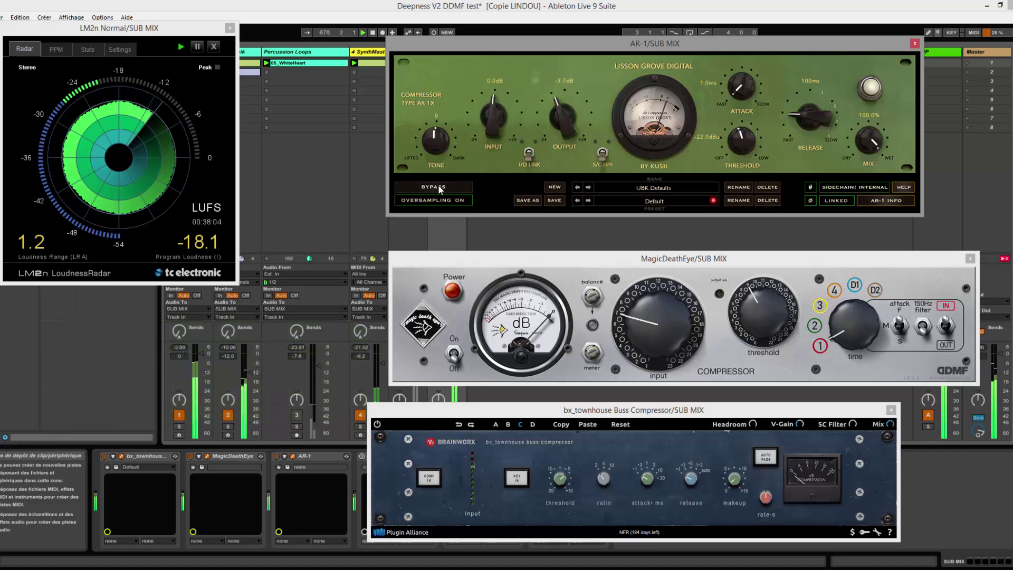
left_click(439, 186)
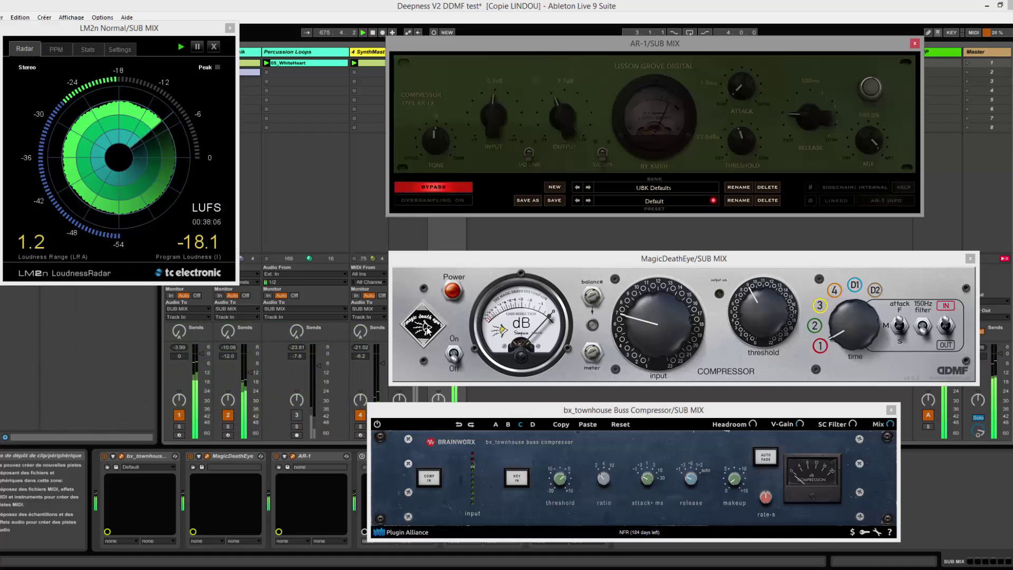
left_click(428, 481)
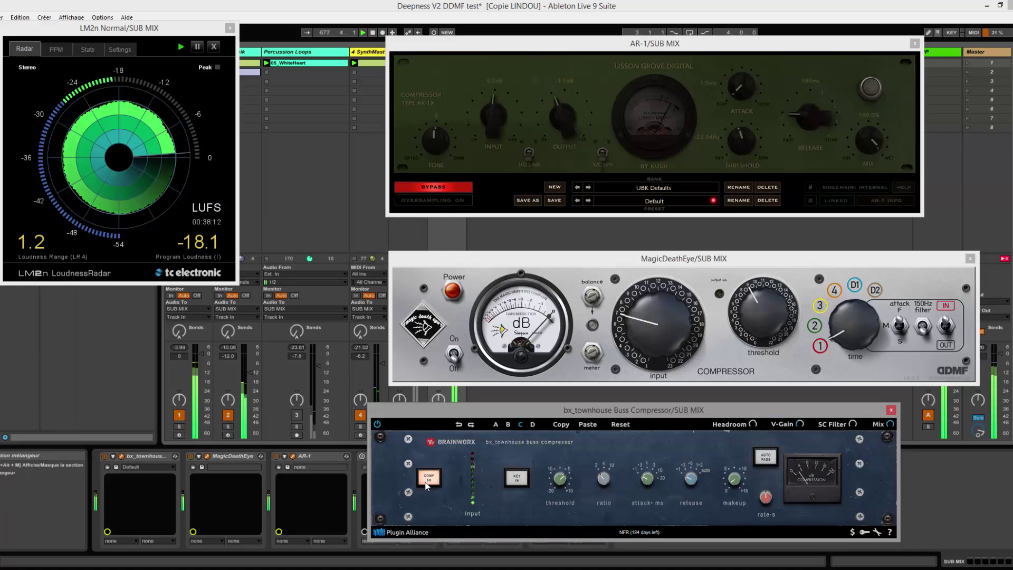
left_click(452, 187)
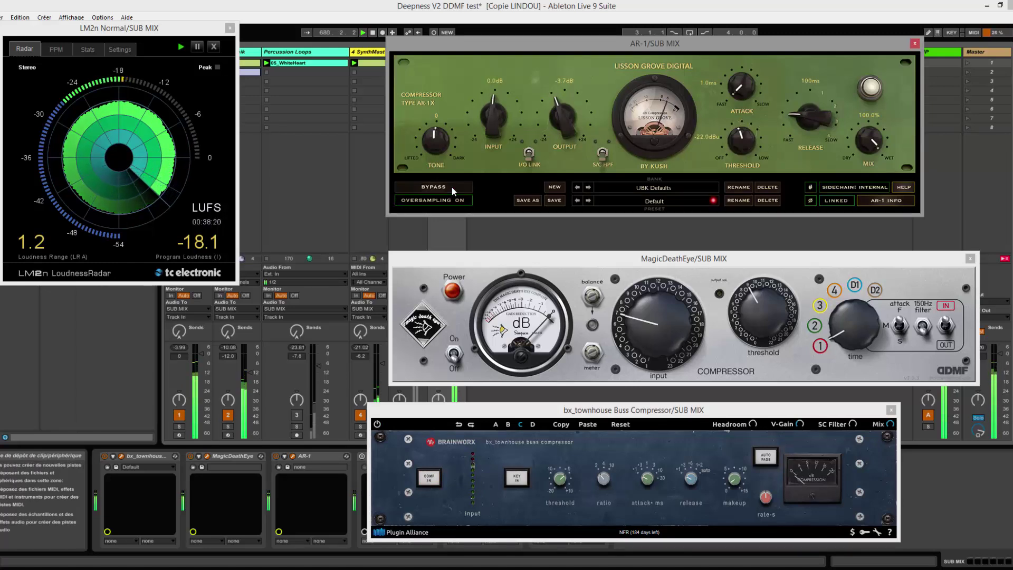
left_click(451, 187)
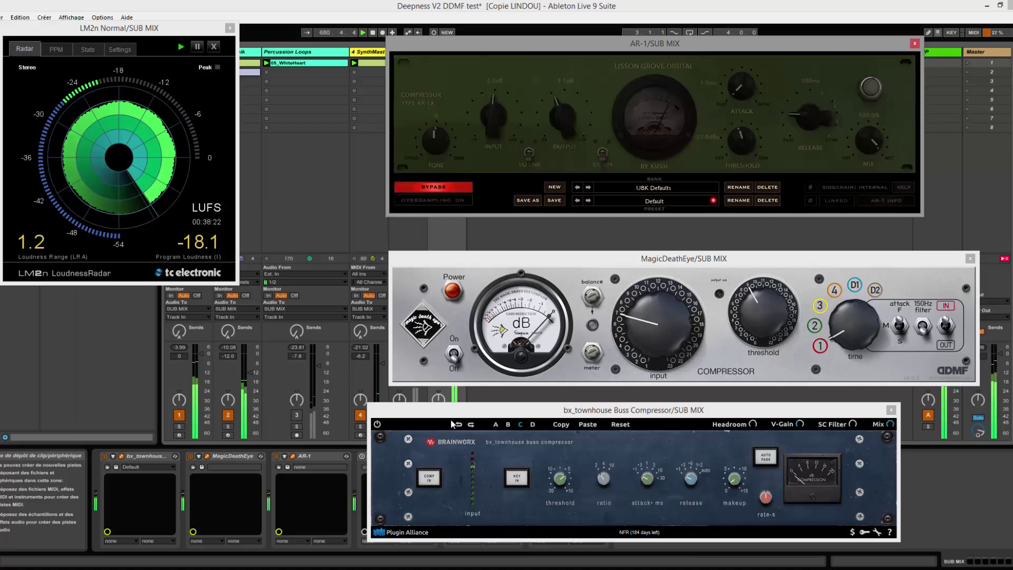
left_click(430, 478)
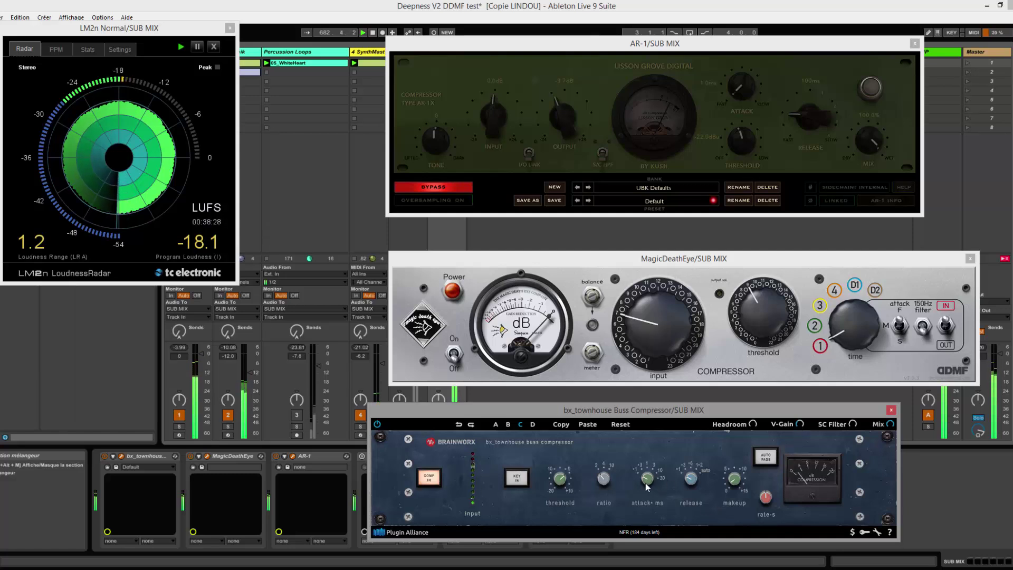
left_click(436, 482)
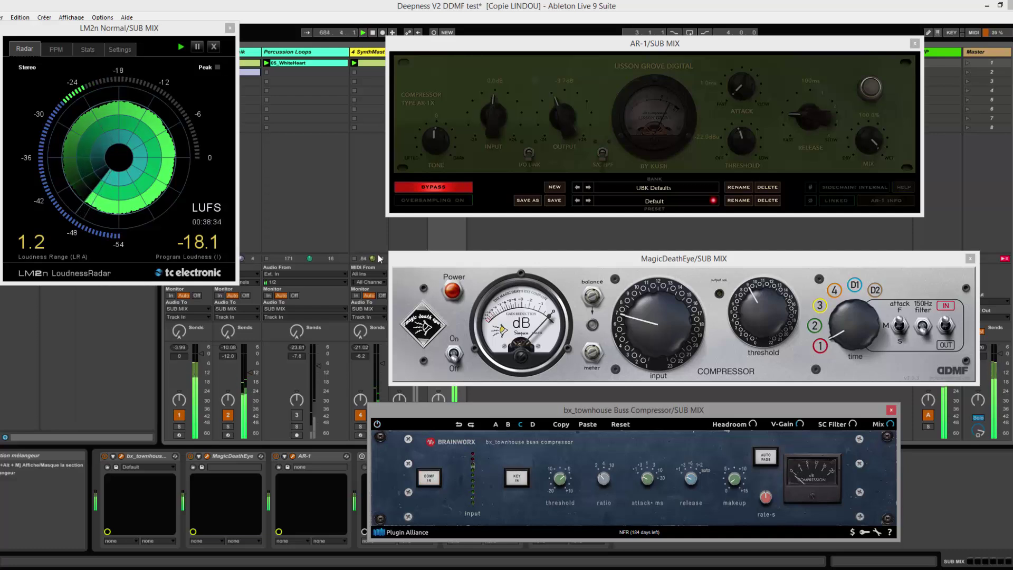
left_click(432, 187)
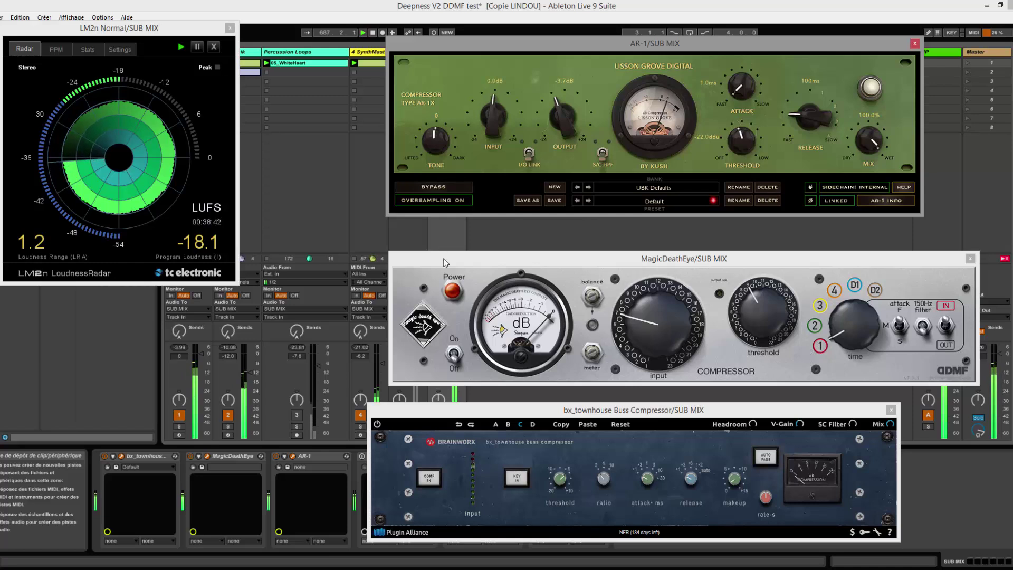
left_click(427, 187)
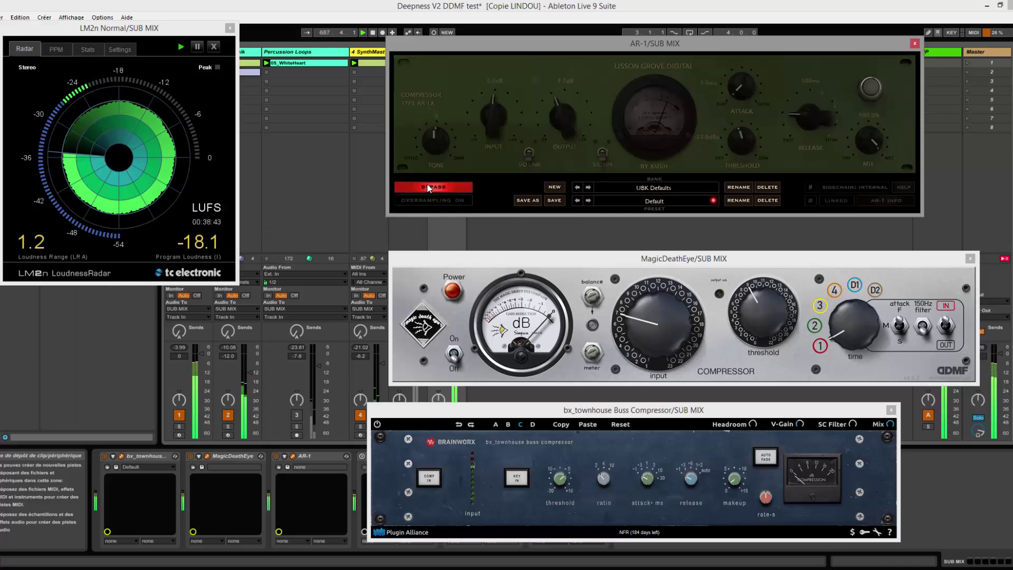
Power on the MagicDeathEye, set its time control to 2, check its output level, and power it off
left_click(455, 354)
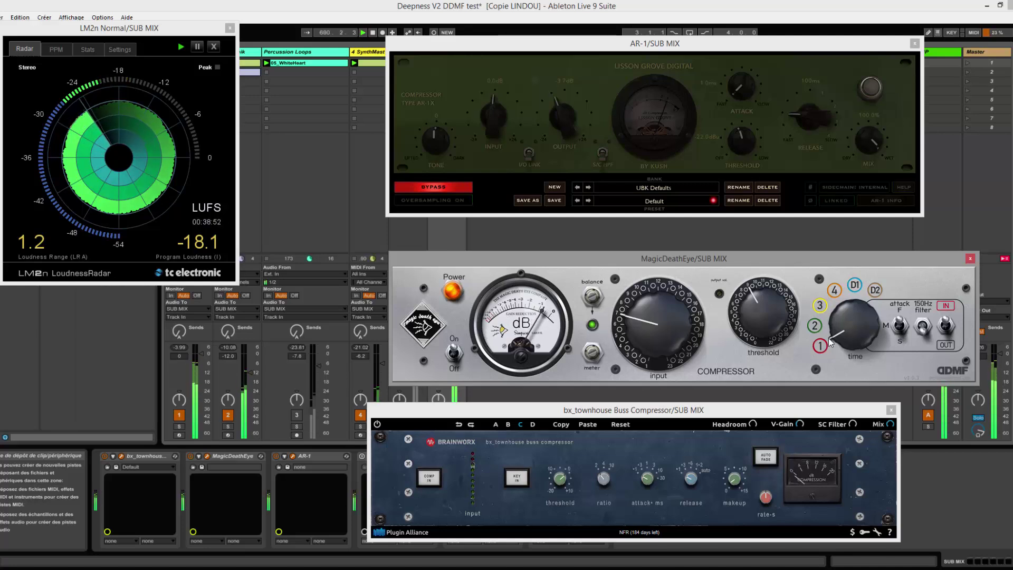
left_click_drag(850, 313, 840, 331)
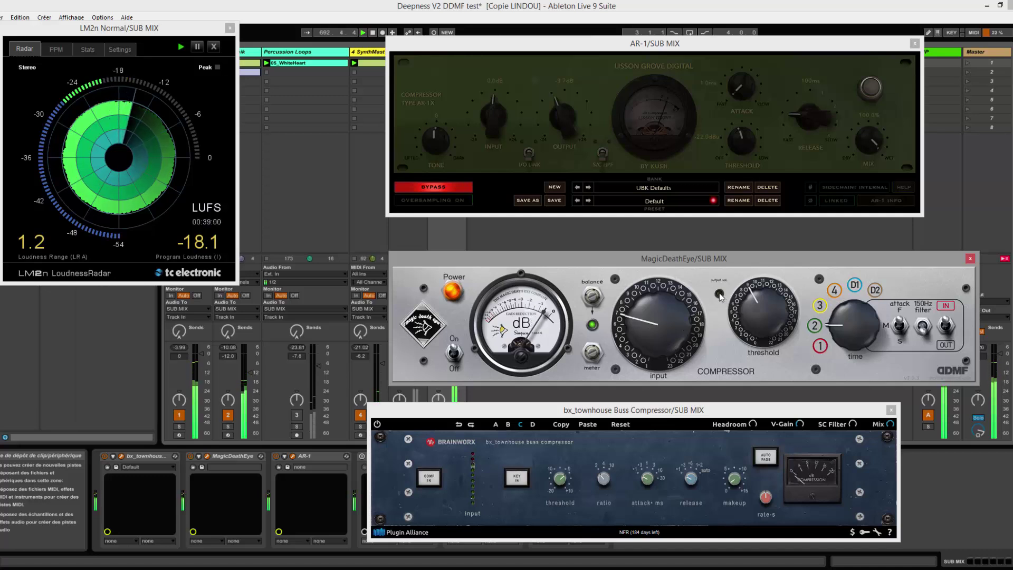
mouse_move(720, 297)
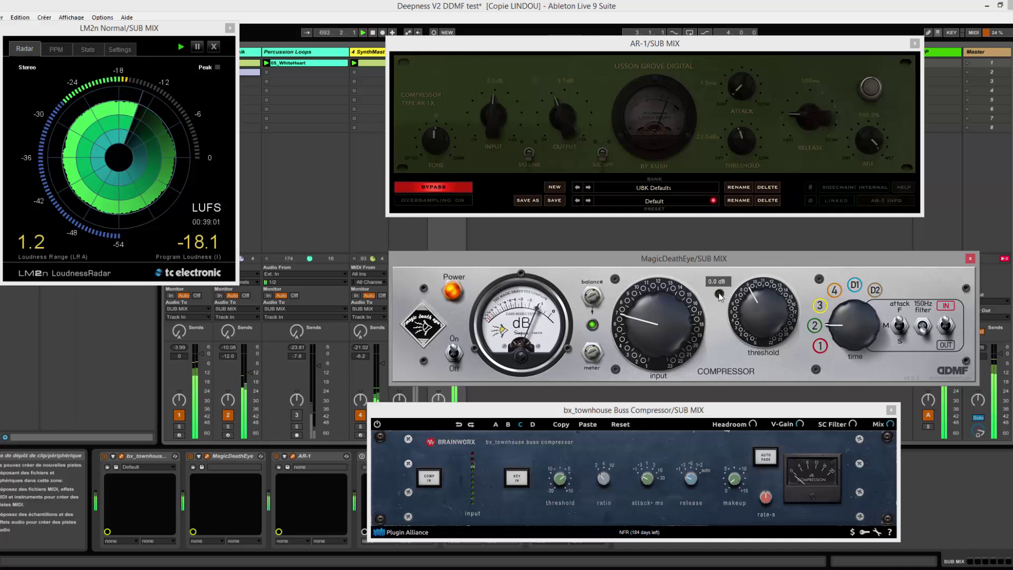
left_click(454, 354)
Compare the AR-1 and the MagicDeathEye by activating them alternately on SUB MIX, ending with both inactive
left_click(453, 186)
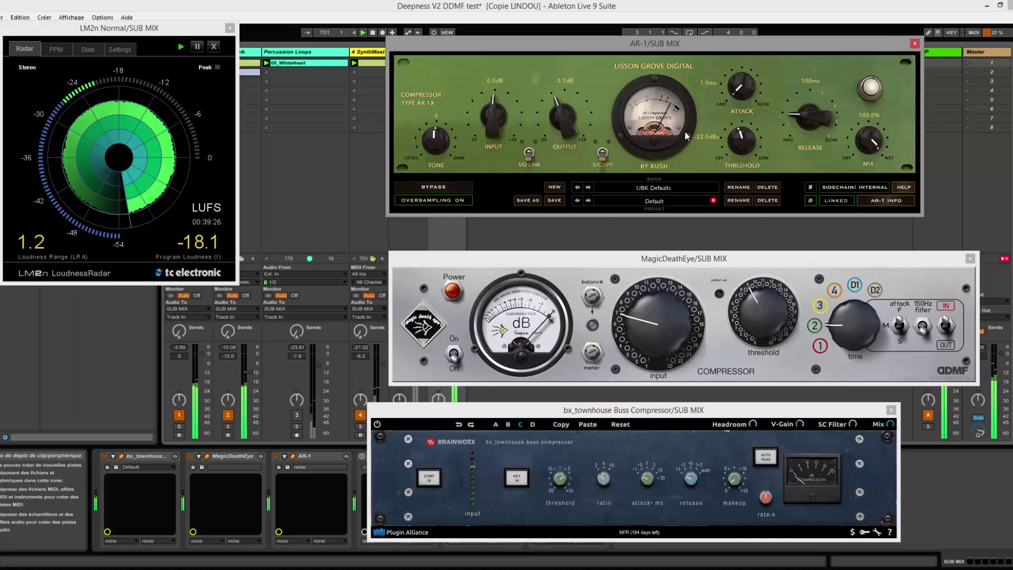
left_click(426, 186)
left_click(452, 354)
left_click(453, 355)
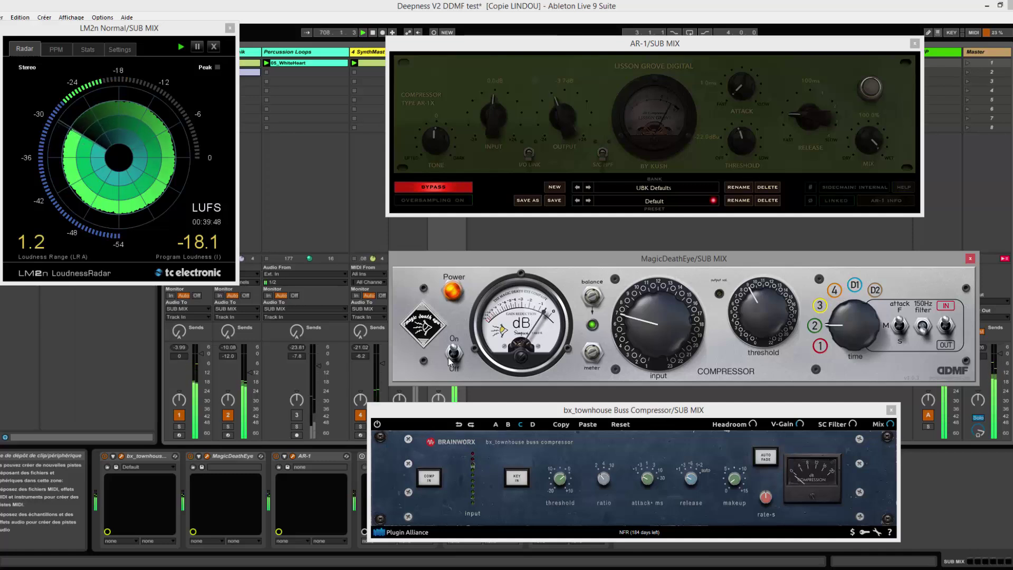
left_click(452, 355)
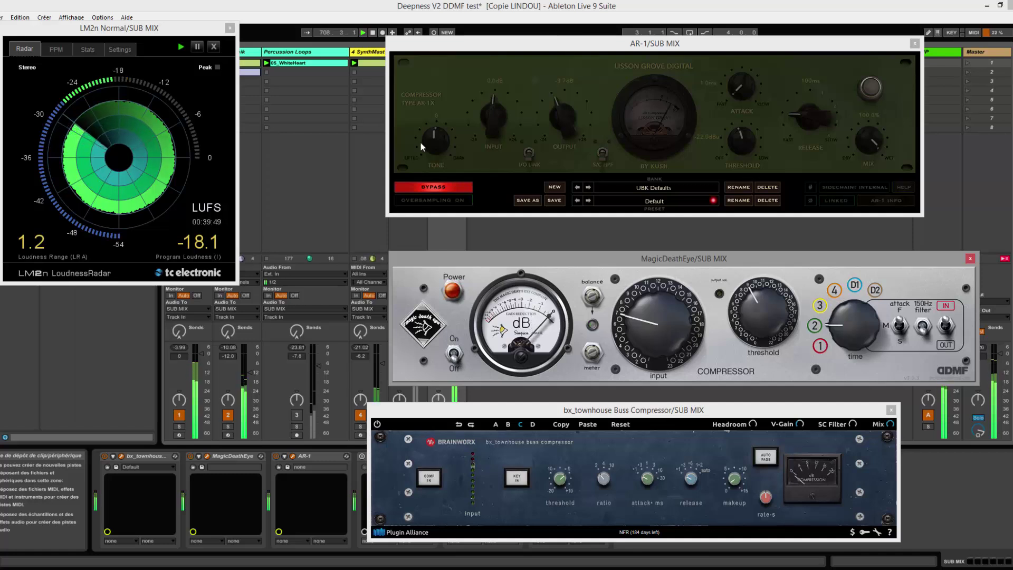
left_click(430, 189)
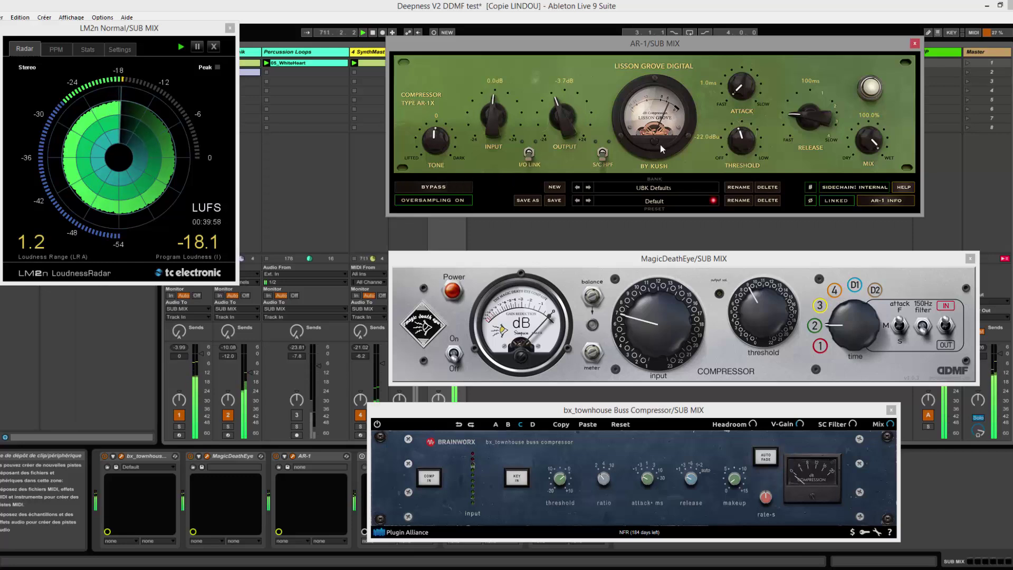
left_click(416, 186)
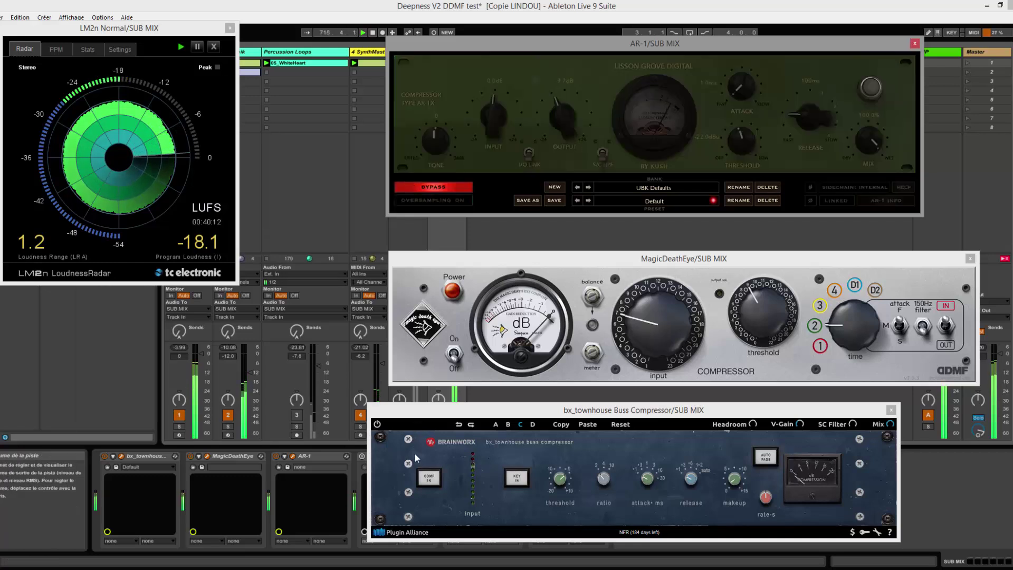
Compare the bx_townhouse against the AR-1 once more, watching the compression meter and ending with neither compressor engaged
left_click(429, 477)
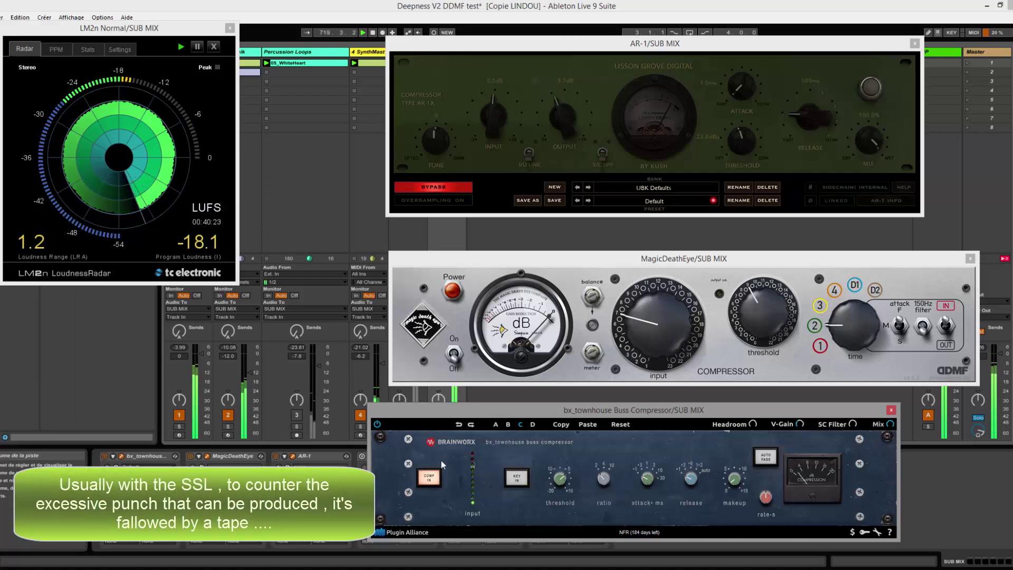
left_click(428, 477)
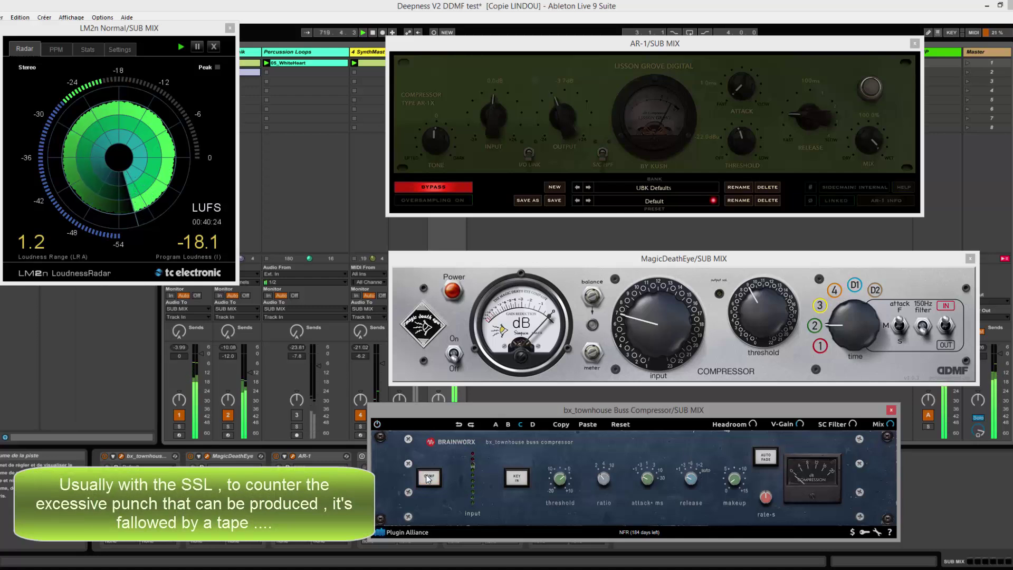
left_click(429, 186)
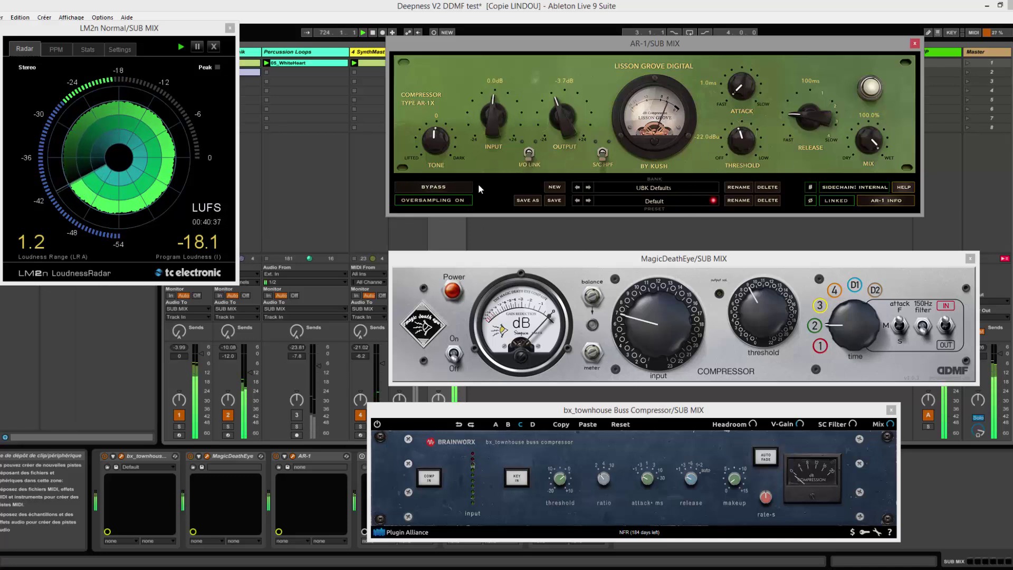
left_click(442, 182)
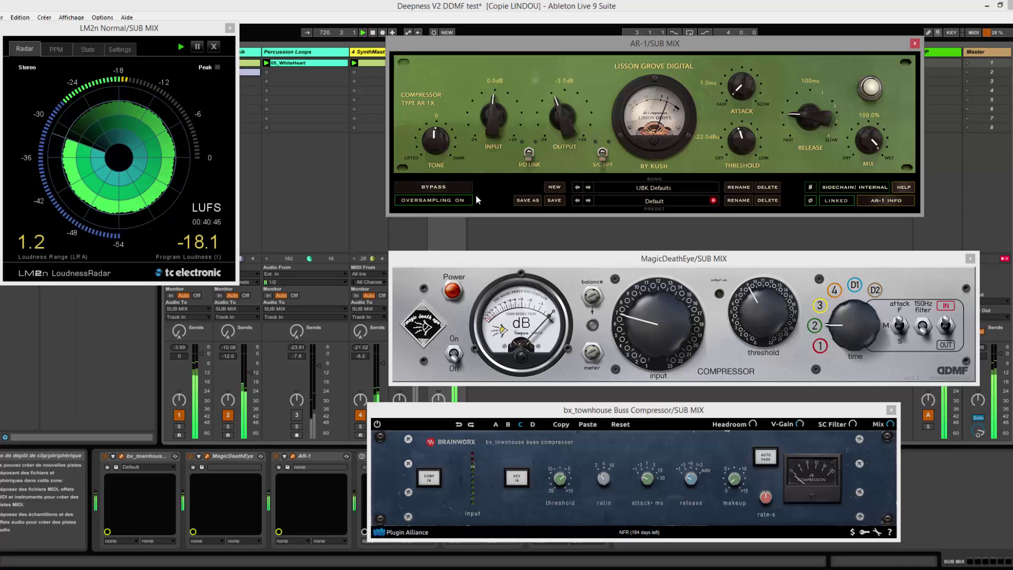
left_click(452, 187)
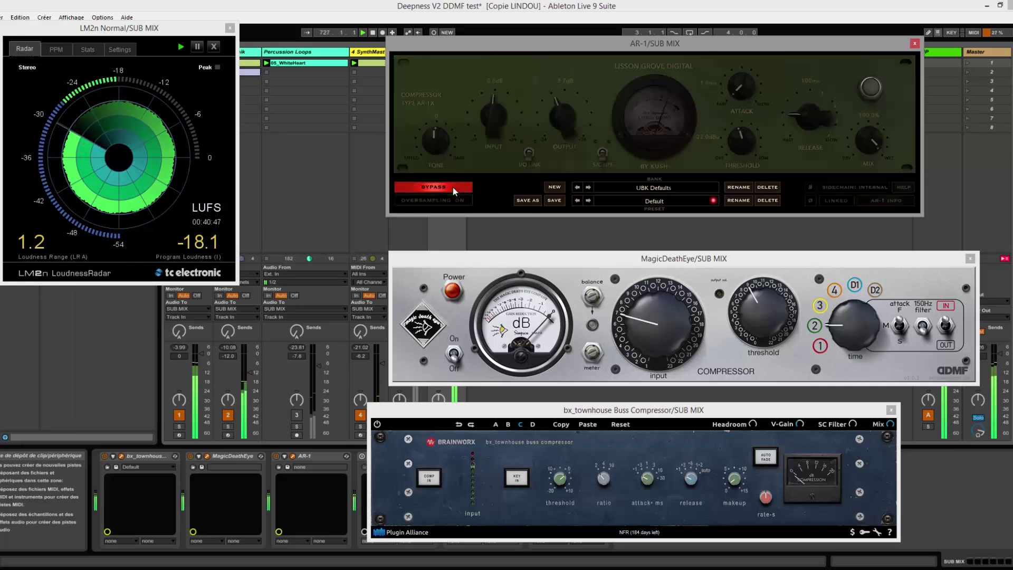
left_click(428, 478)
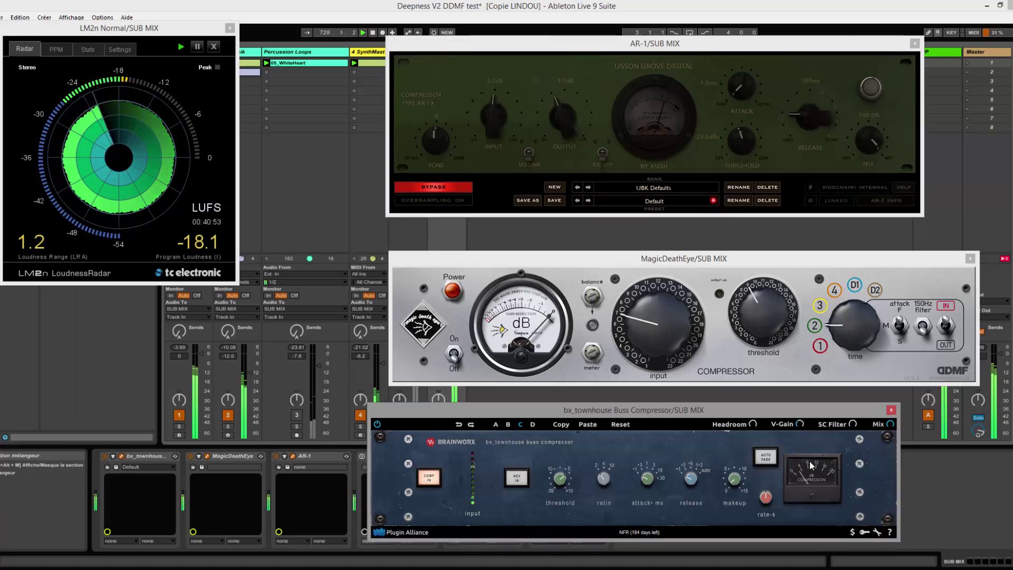
left_click(433, 478)
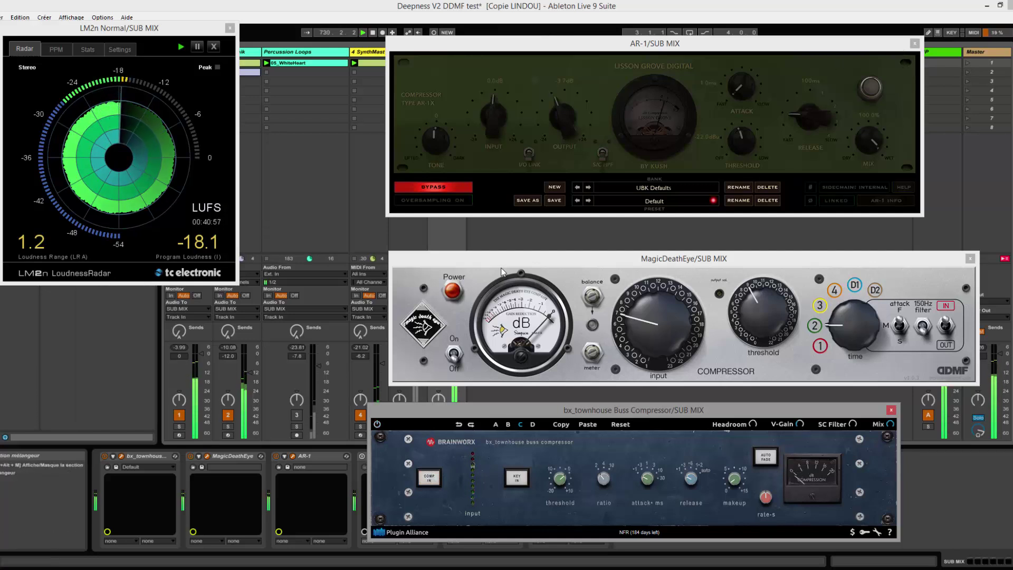
Solo the fifth track feeding SUB MIX, moving the MagicDeathEye and bx_townhouse windows aside to reach its mixer strip
left_click_drag(507, 258, 759, 207)
left_click_drag(581, 410, 726, 383)
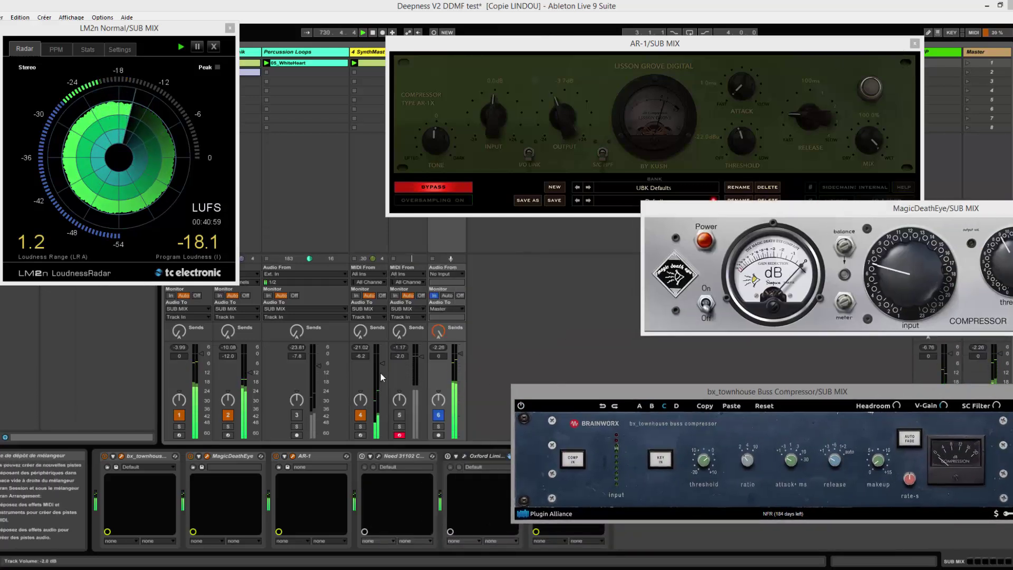
left_click(400, 426)
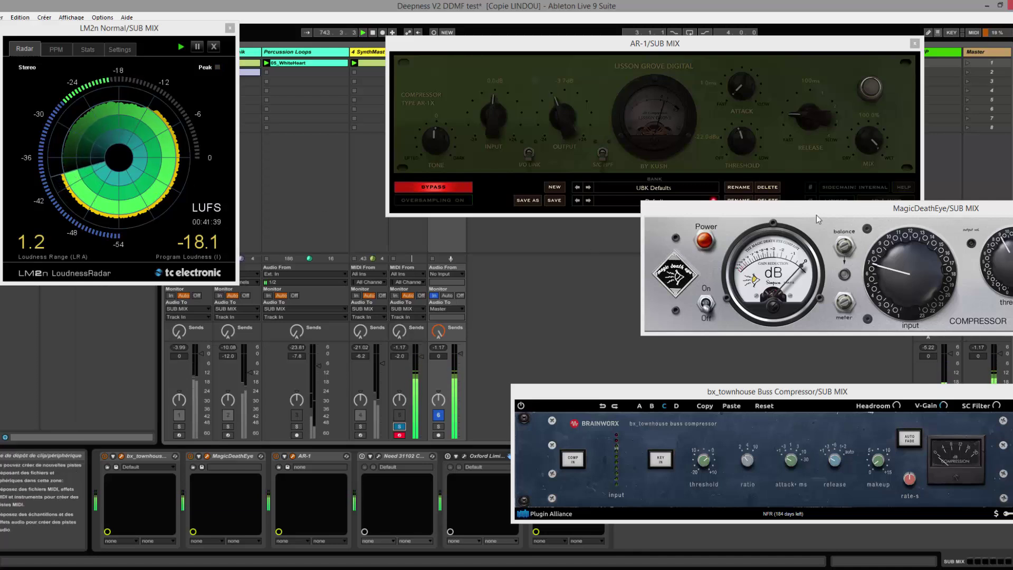
left_click_drag(816, 214, 587, 233)
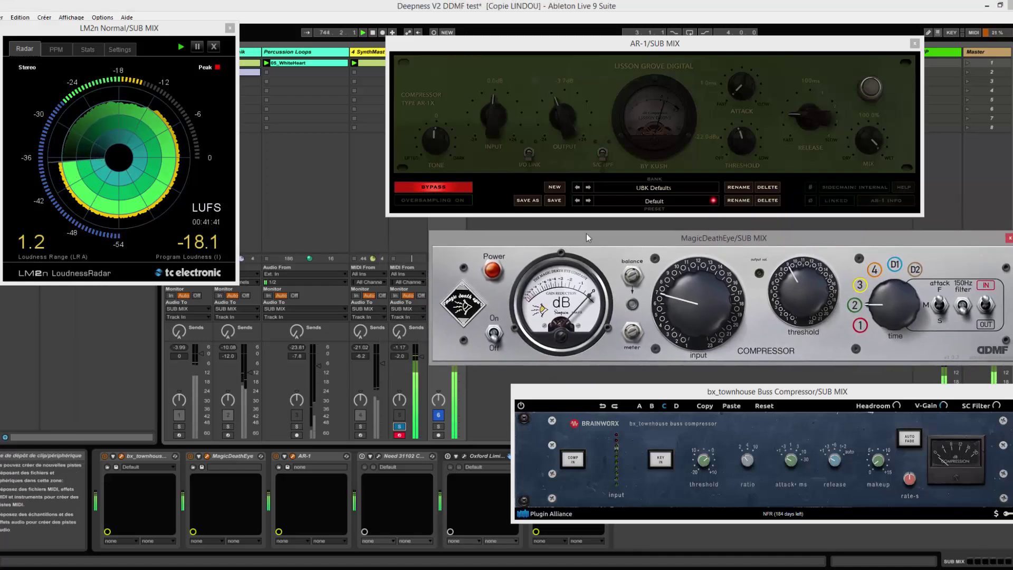
Activate the AR-1, set its output to -3.1 dB, and compare it with the bypassed signal
left_click(446, 188)
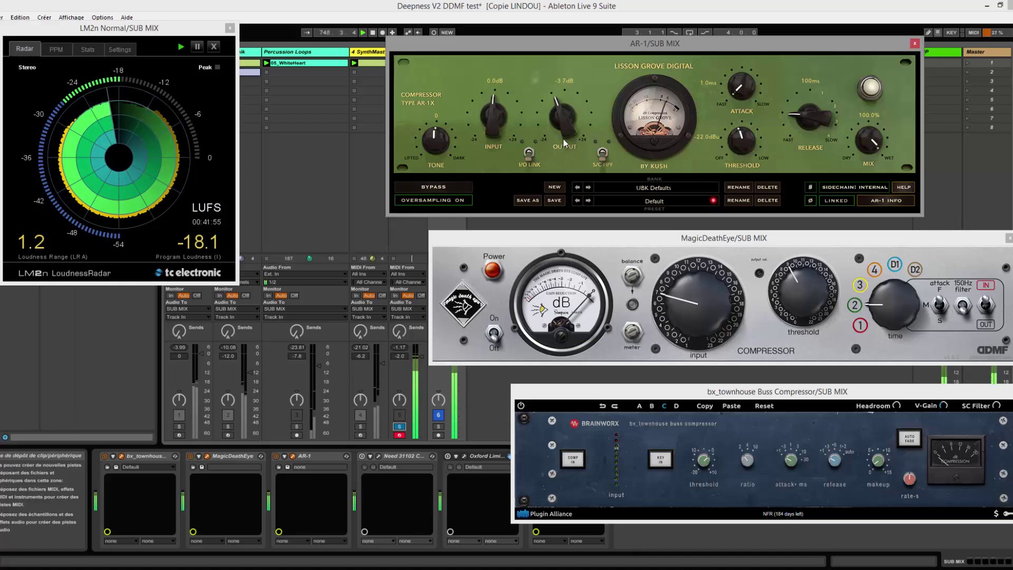
left_click_drag(563, 138, 570, 128)
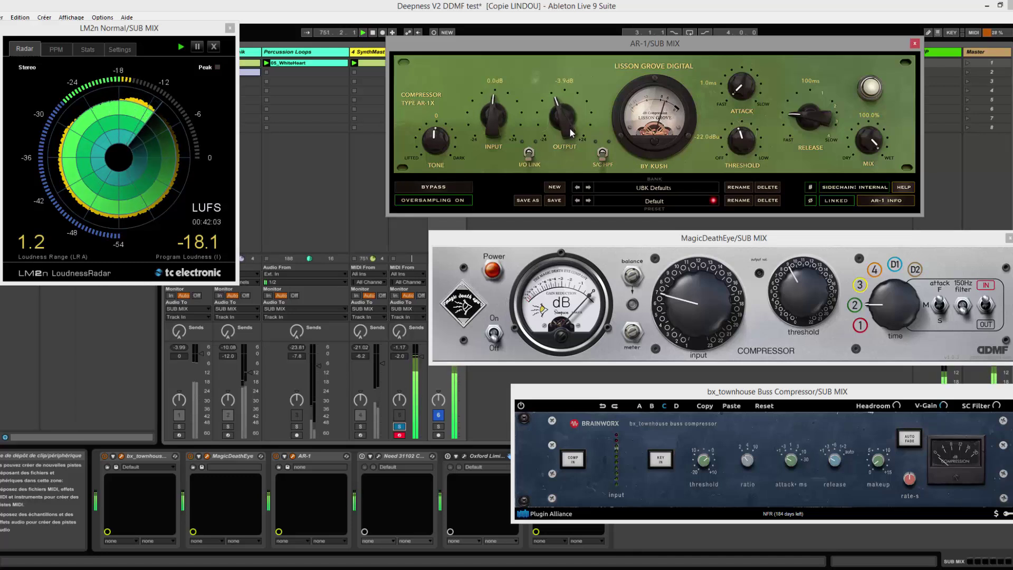
left_click_drag(570, 129, 570, 128)
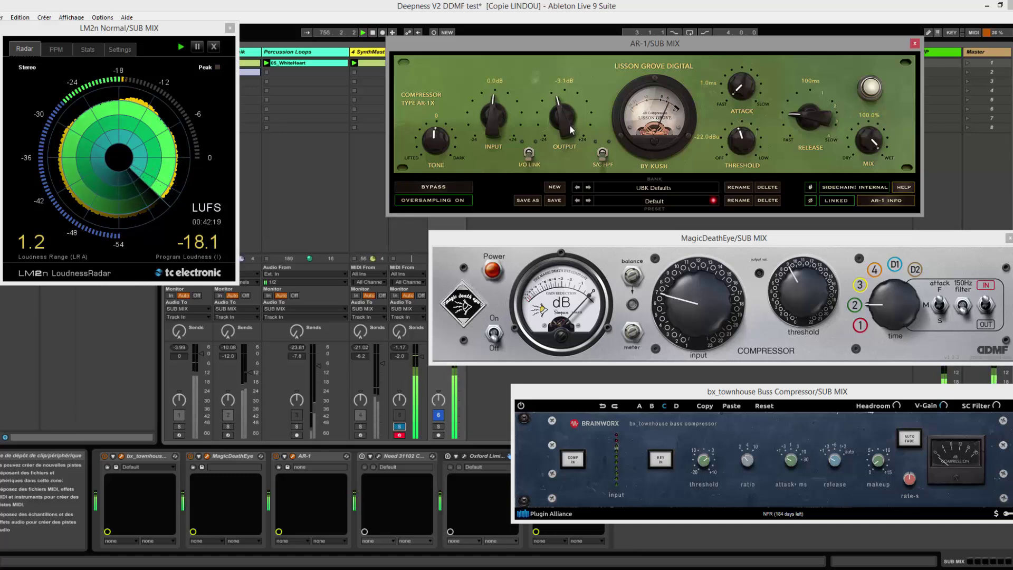
left_click(433, 187)
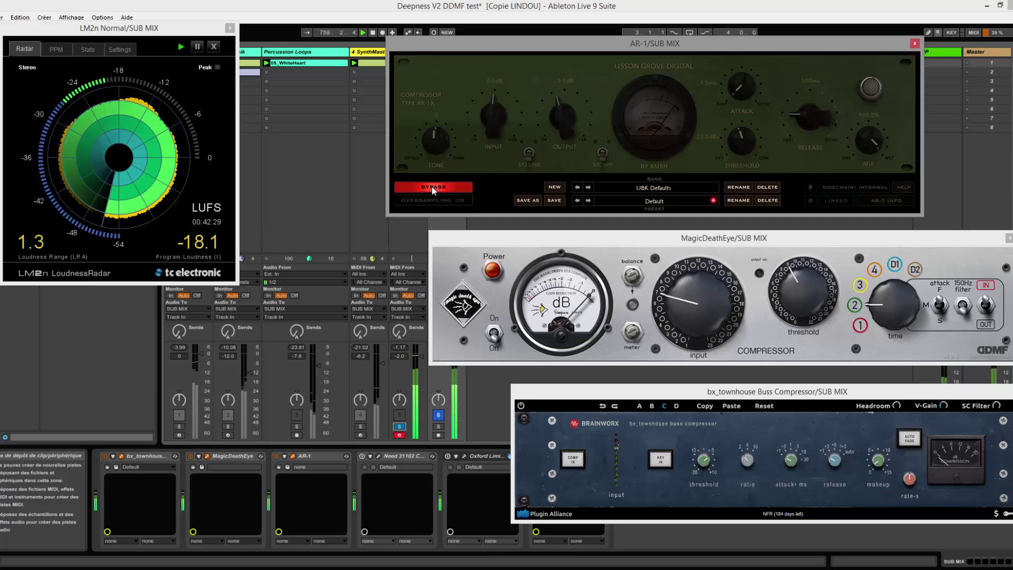
left_click(432, 188)
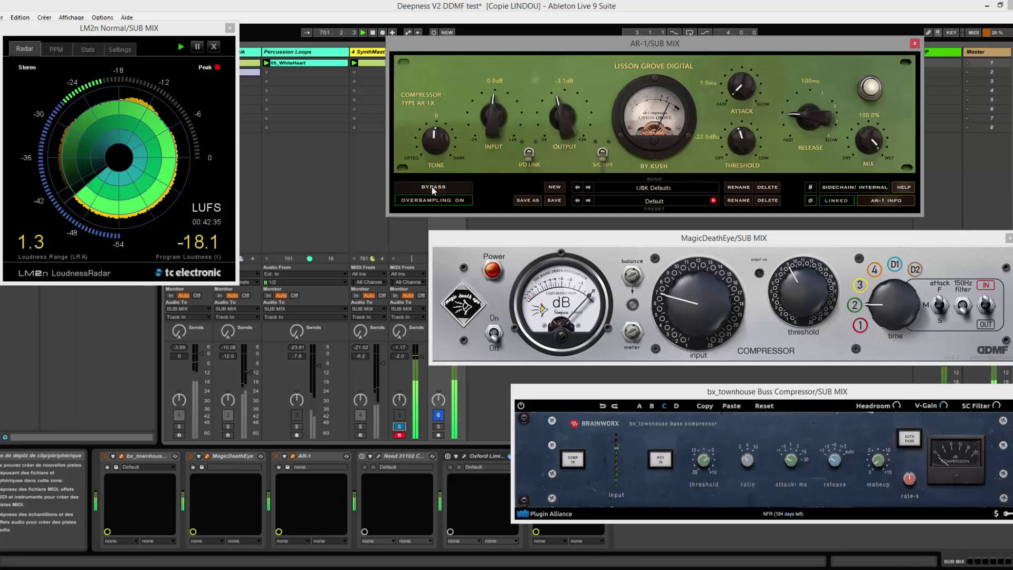
left_click(433, 187)
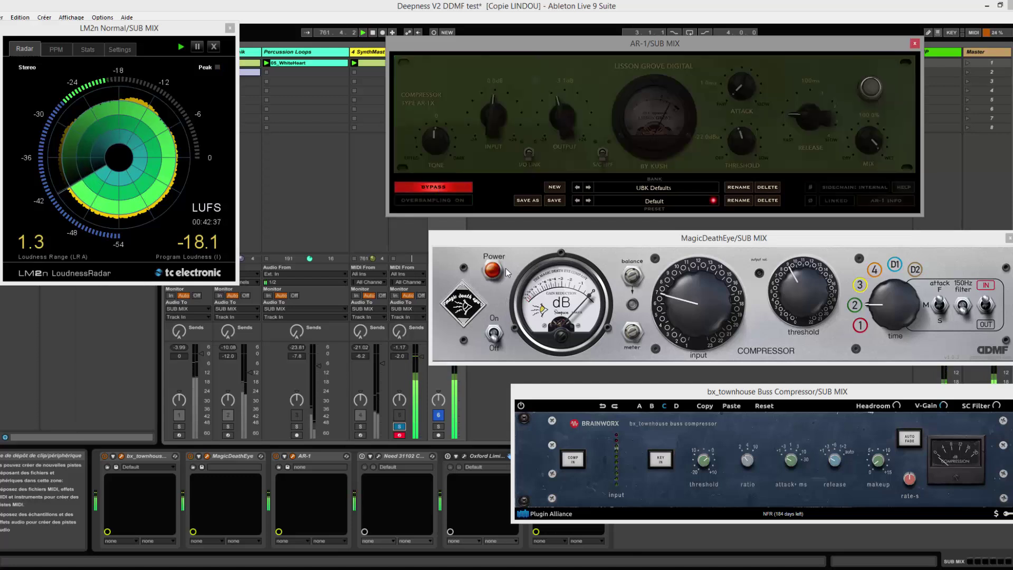
Audition the MagicDeathEye with its time control set to 1 against the AR-1, leaving both inactive
left_click(496, 333)
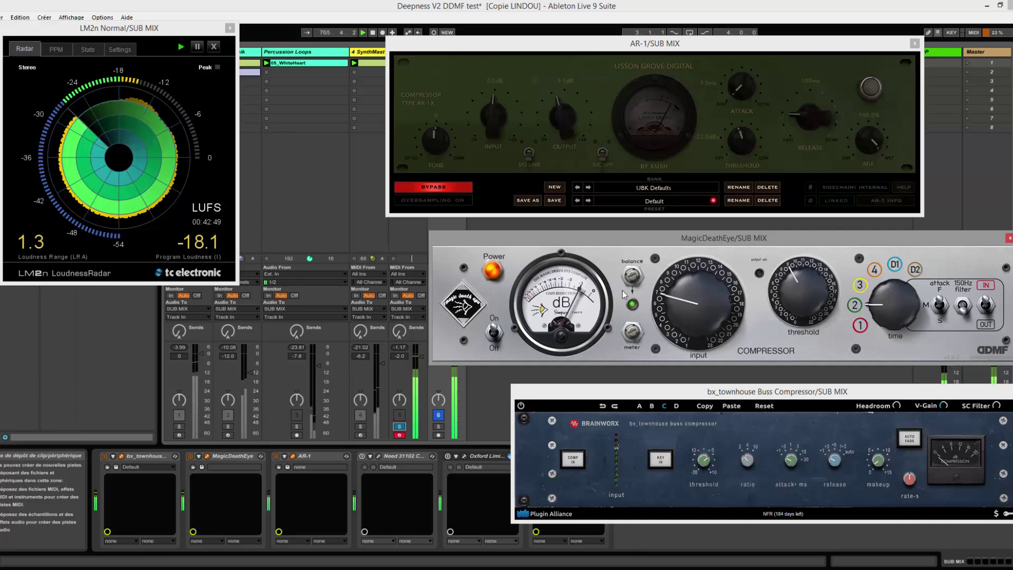
left_click_drag(892, 318, 873, 363)
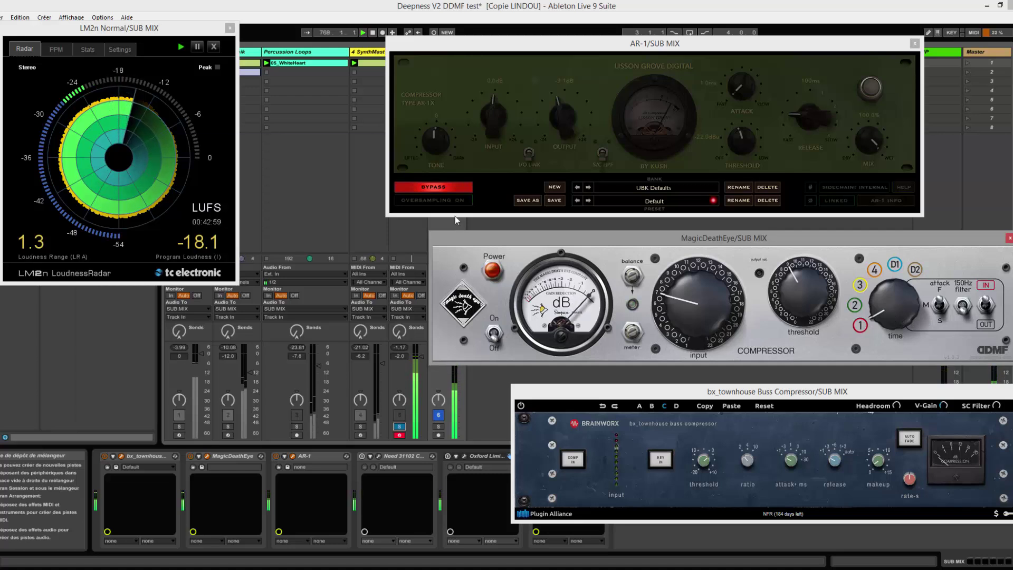
left_click(441, 189)
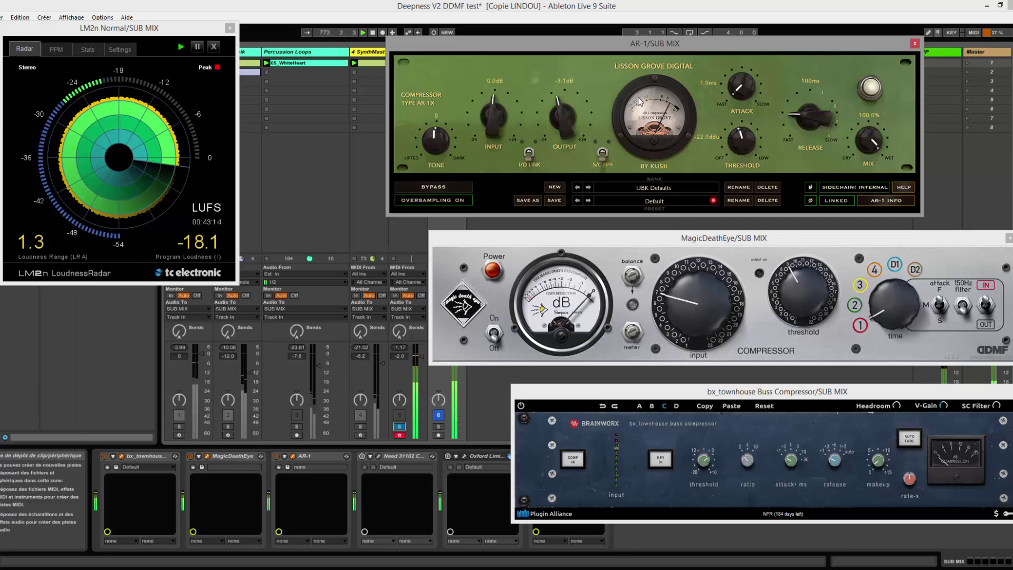
left_click(459, 187)
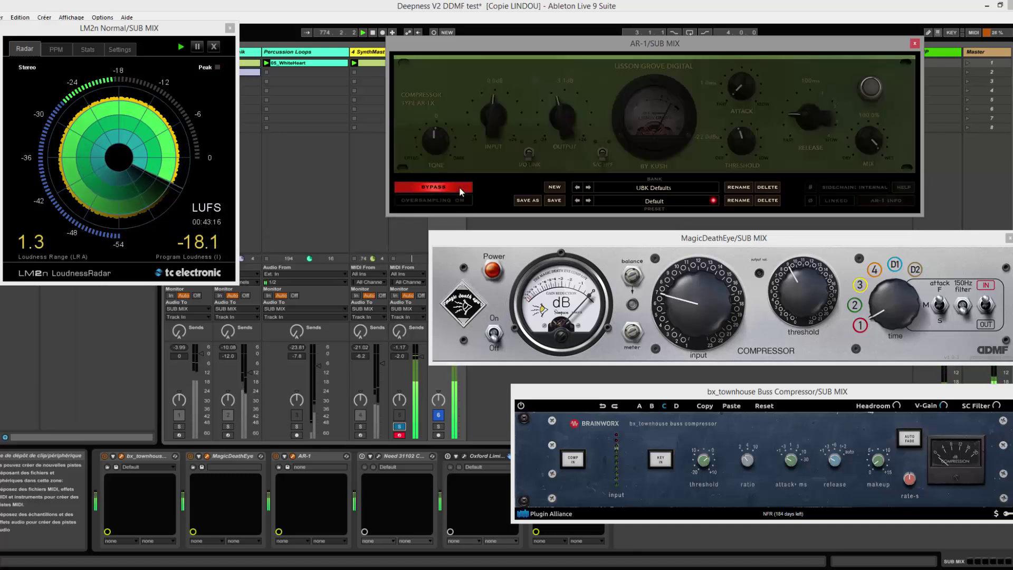
Engage the bx_townhouse compressor, adjust its makeup gain to match the other levels, and disengage it
left_click(578, 464)
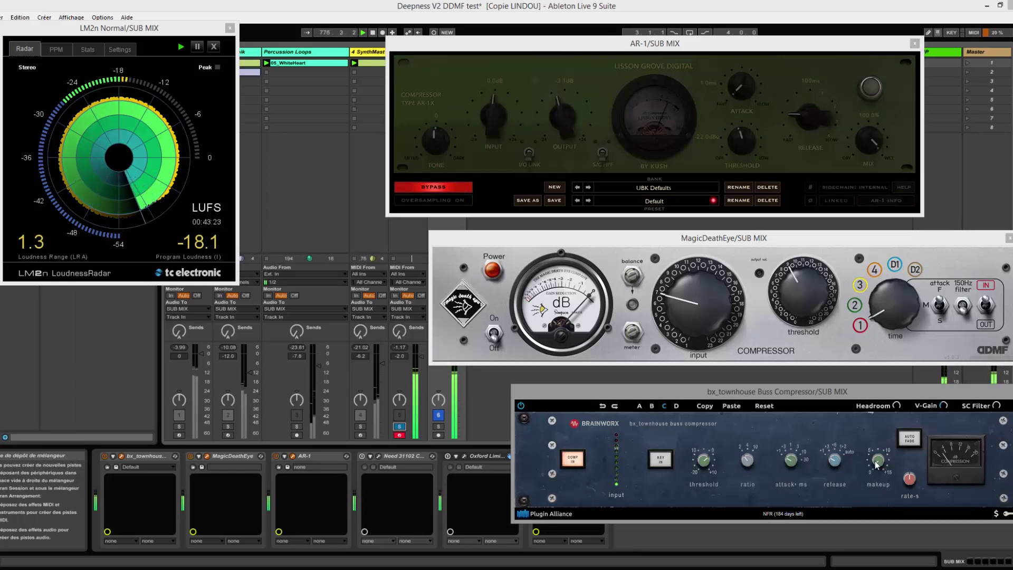
mouse_move(878, 461)
scroll(878, 461, "up", 2)
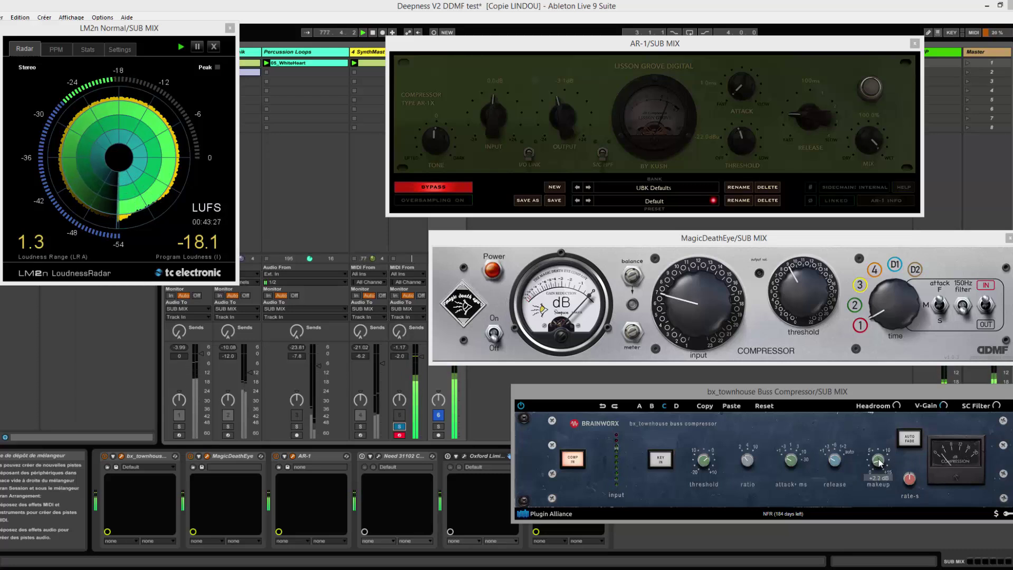
scroll(879, 463, "down", 5)
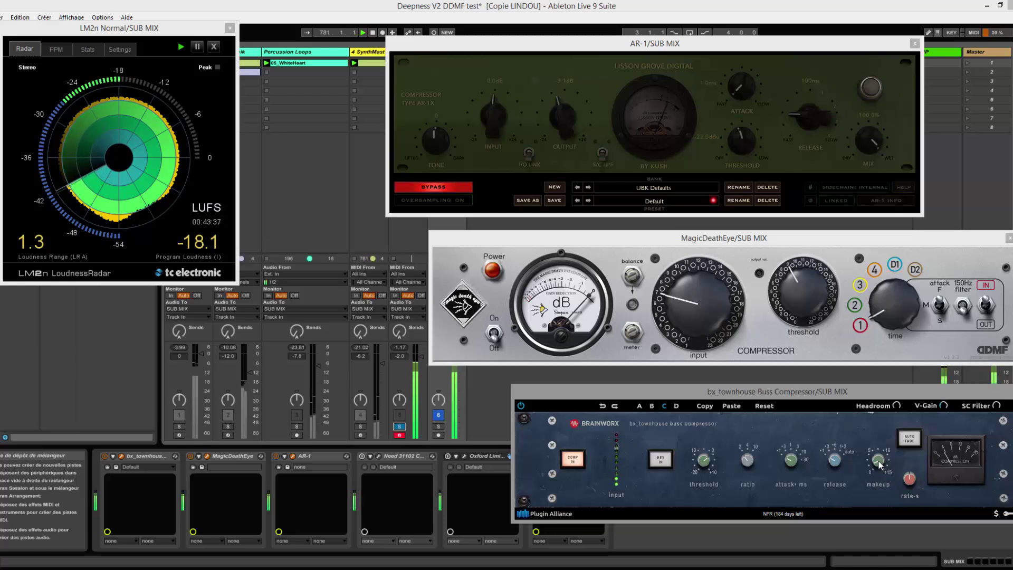
scroll(879, 464, "up", 1)
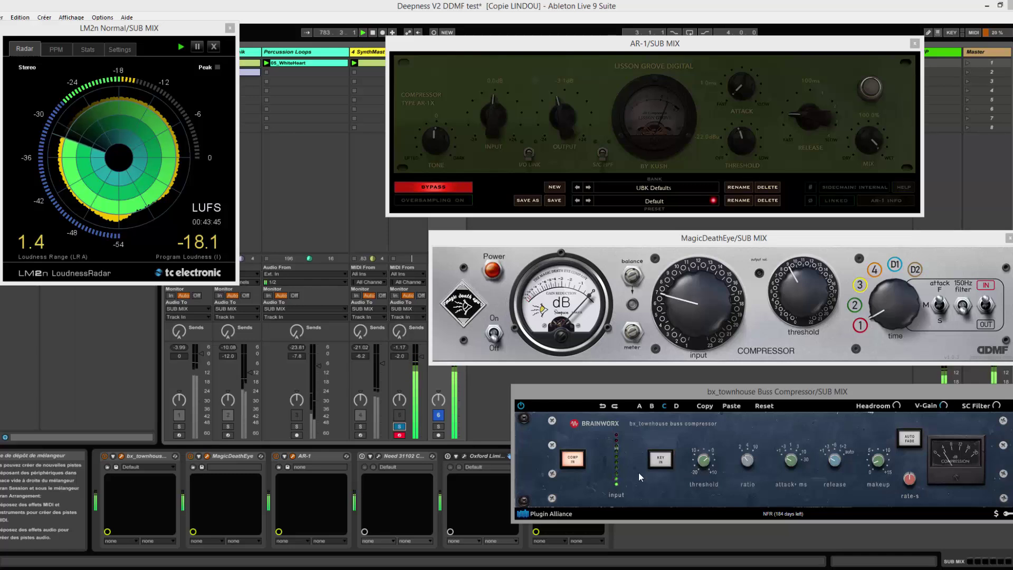
left_click(573, 459)
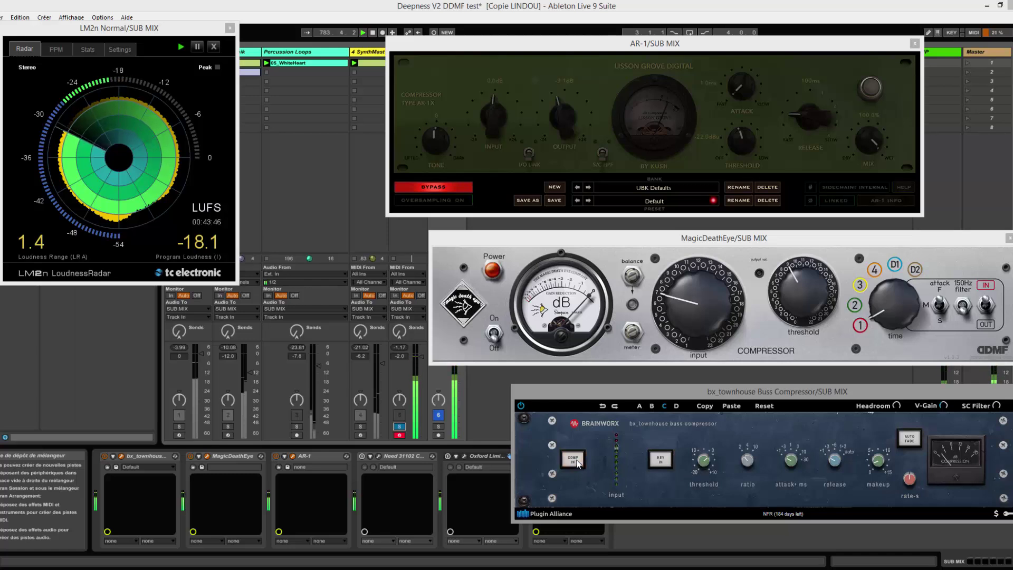
Compare the AR-1 and the bx_townhouse on the soloed track by activating them alternately, ending with both inactive
left_click(425, 188)
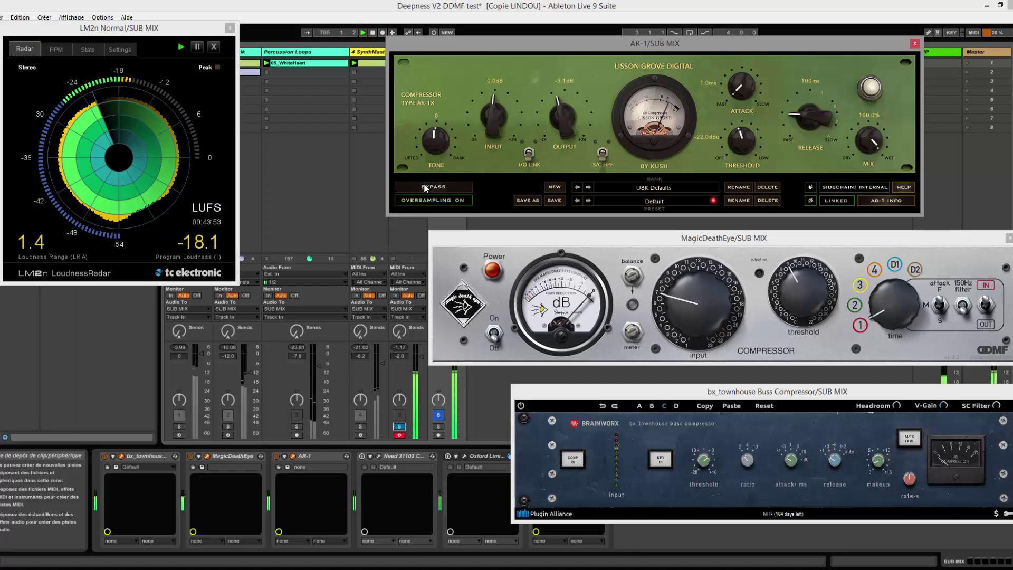
left_click(425, 188)
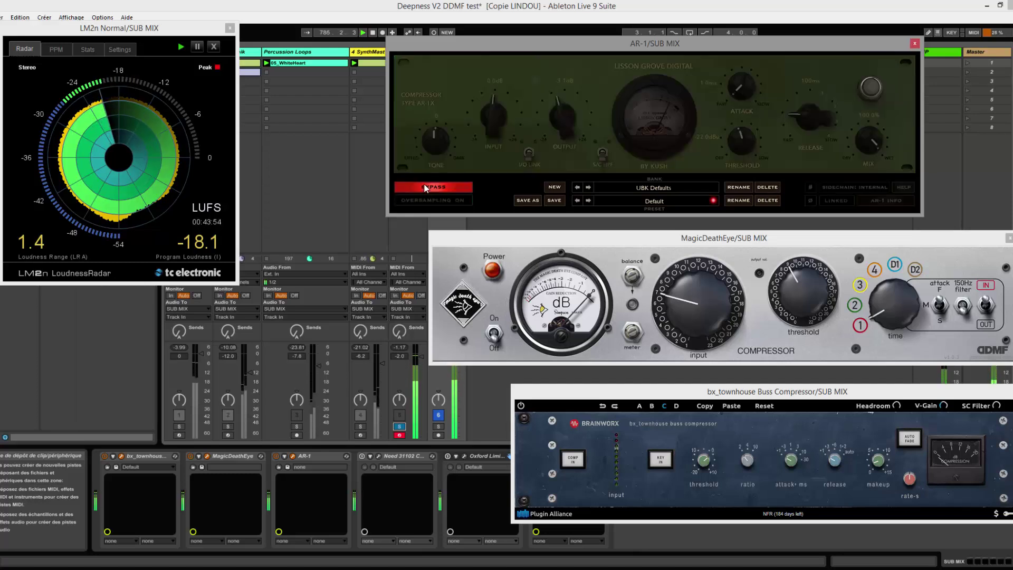
left_click(579, 459)
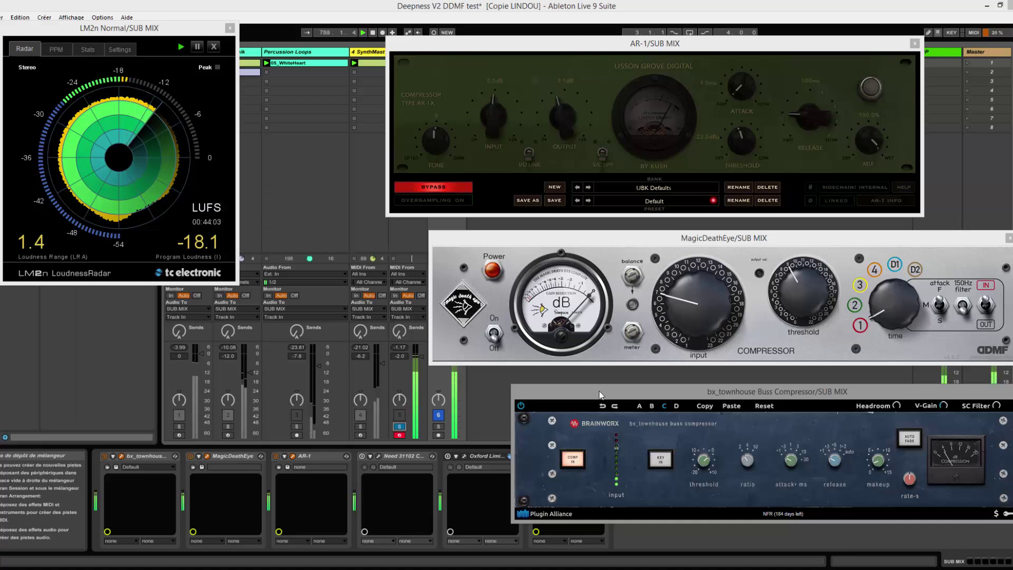
left_click(573, 459)
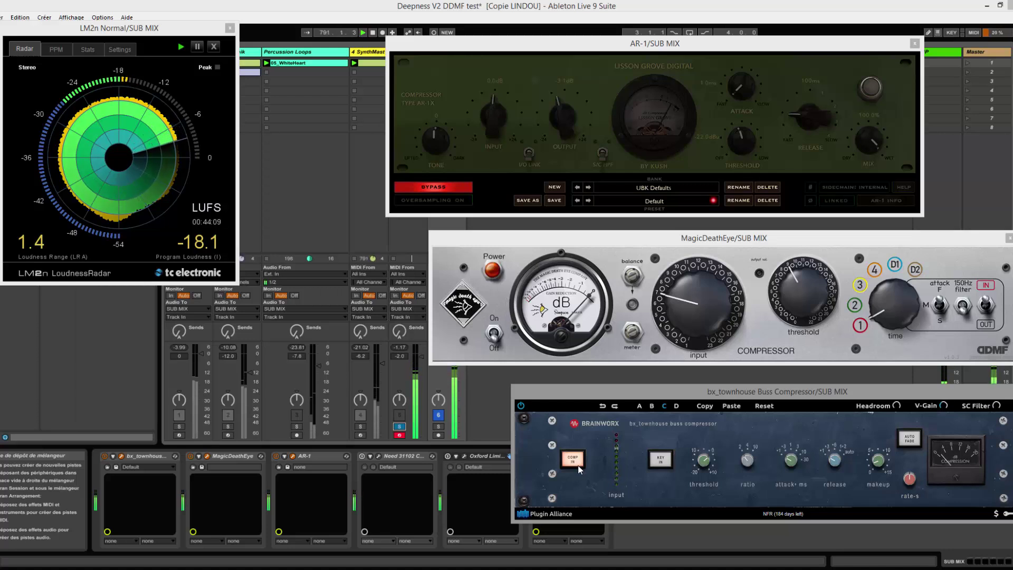
left_click(433, 188)
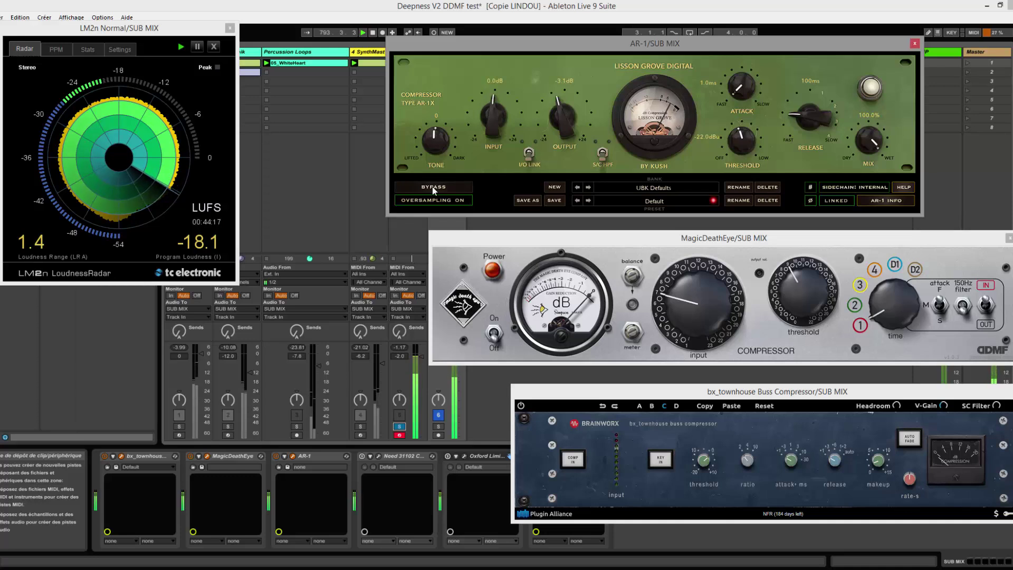
left_click(432, 186)
left_click(570, 447)
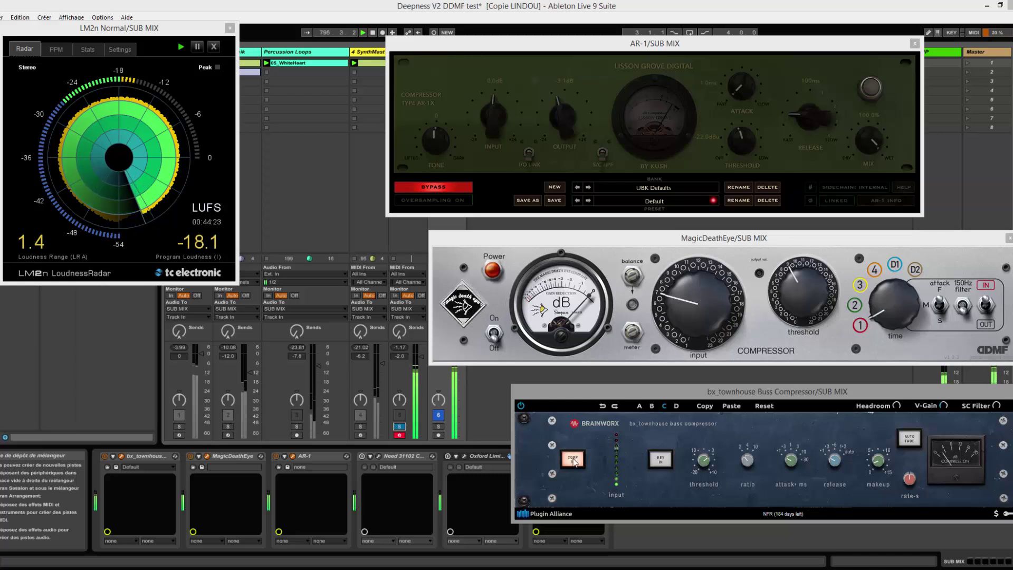
left_click(573, 460)
Activate the AR-1, toggle its S/C HPF switch to compare both positions, and set its tone to -36
left_click(446, 188)
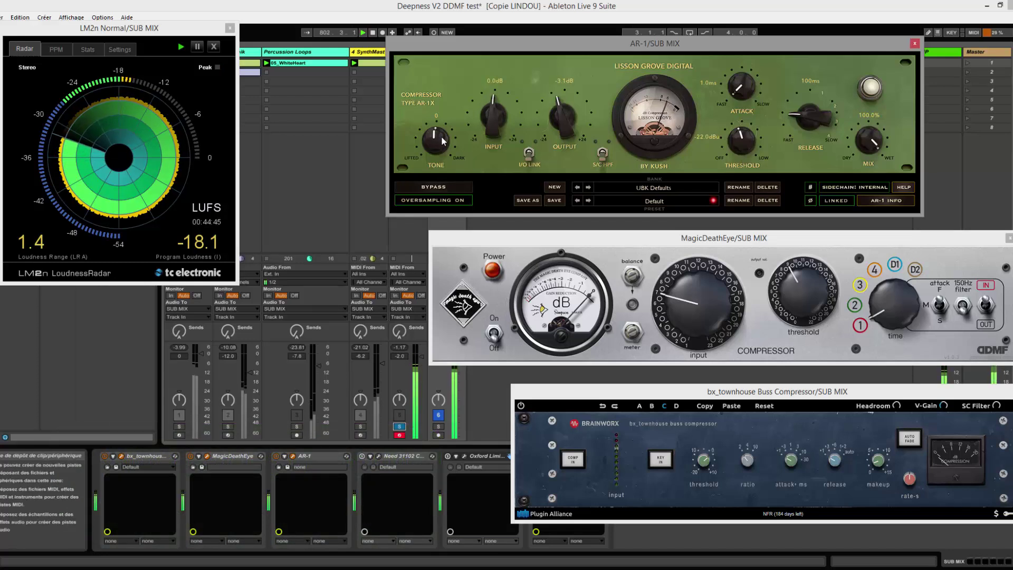
left_click(603, 154)
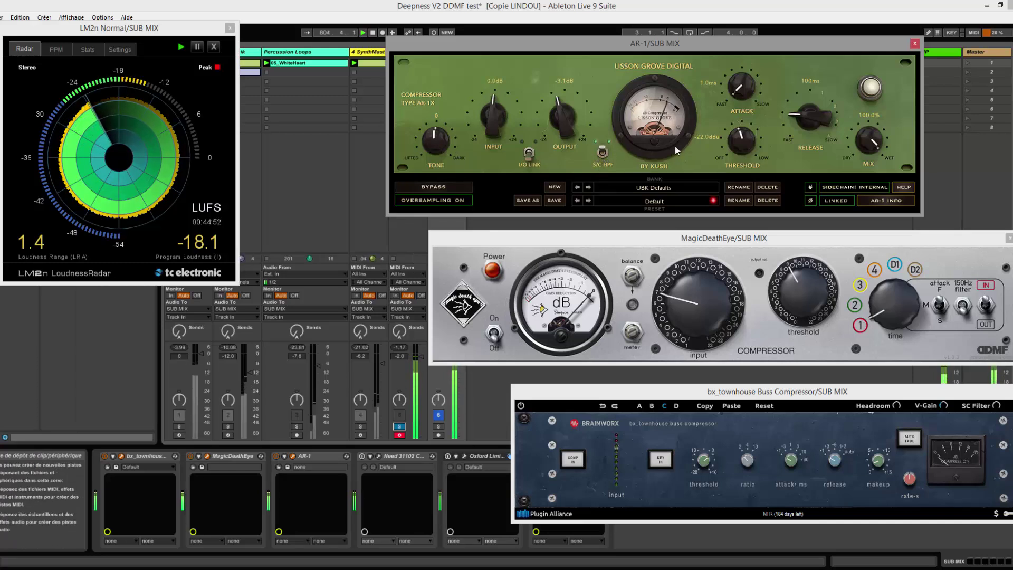
left_click(602, 155)
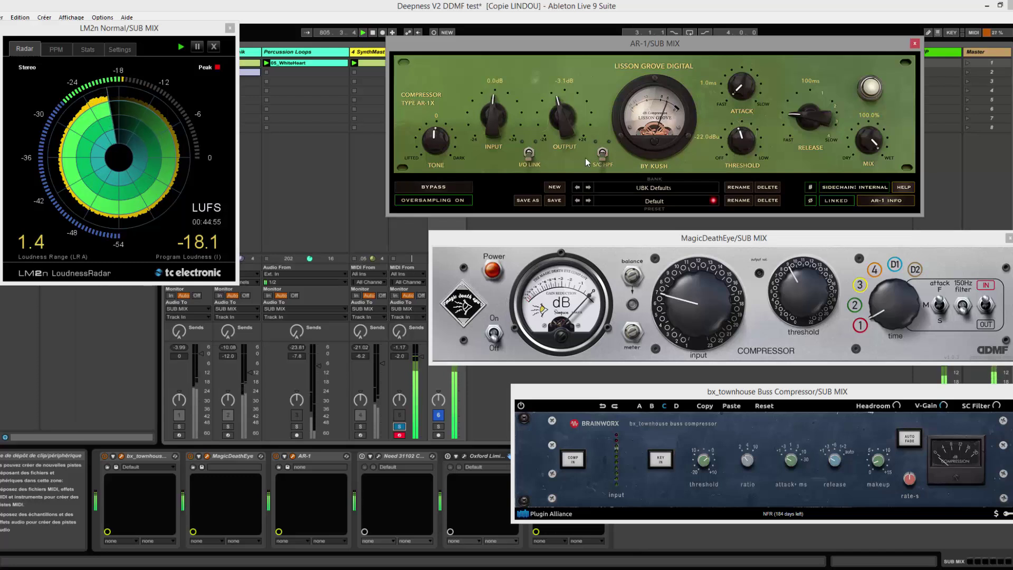
left_click(603, 154)
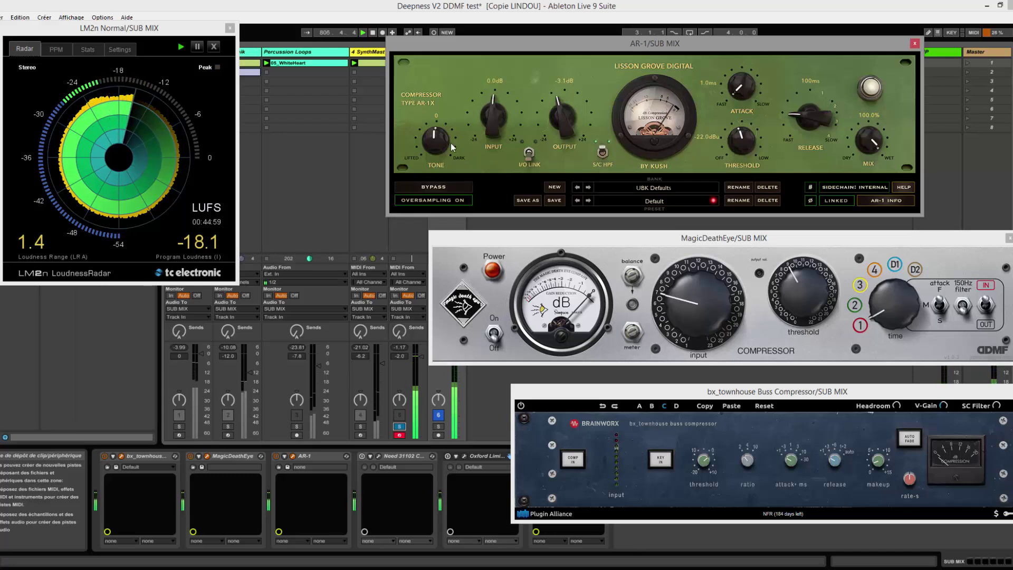
left_click_drag(451, 144, 428, 168)
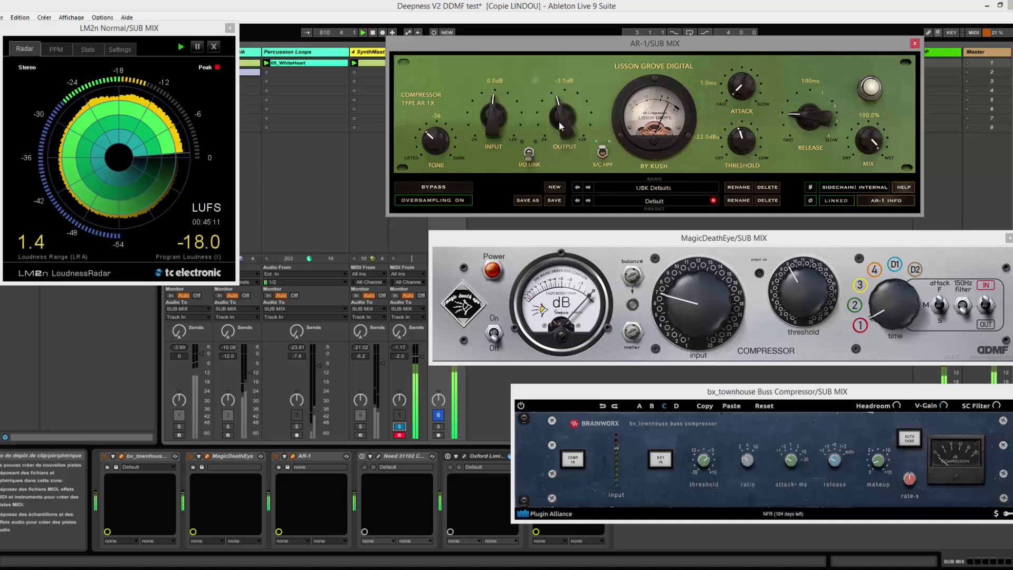
Set the AR-1's output to -3.9 dB and compare the new tone with the bypassed signal, leaving it bypassed
left_click_drag(559, 122, 560, 127)
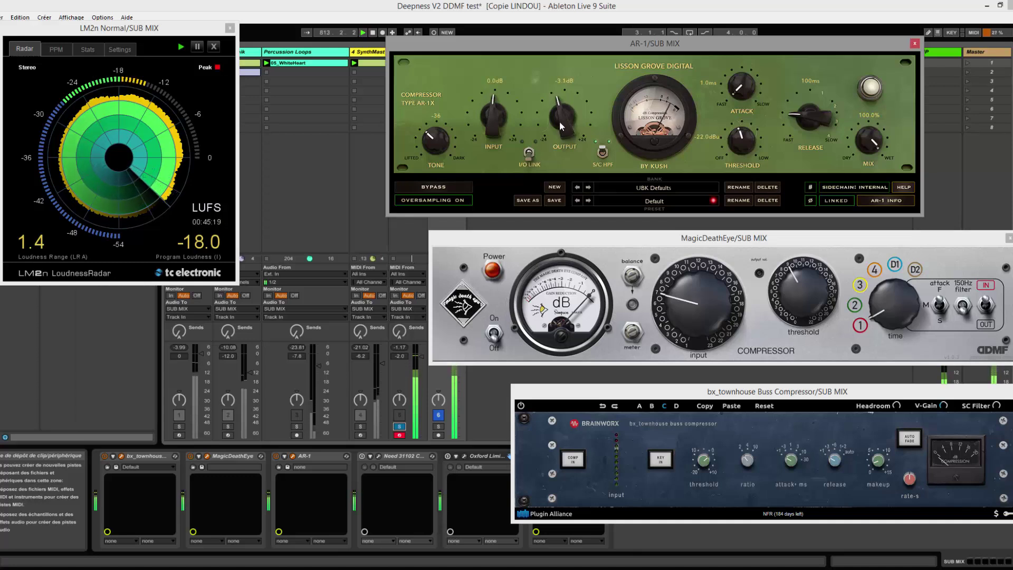
left_click_drag(559, 121, 559, 122)
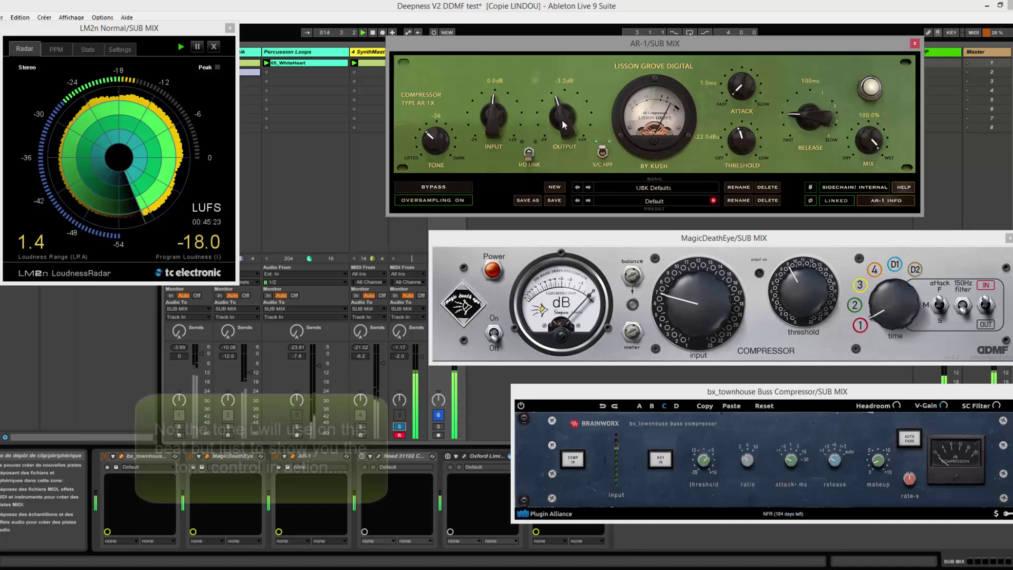
left_click_drag(562, 119, 562, 122)
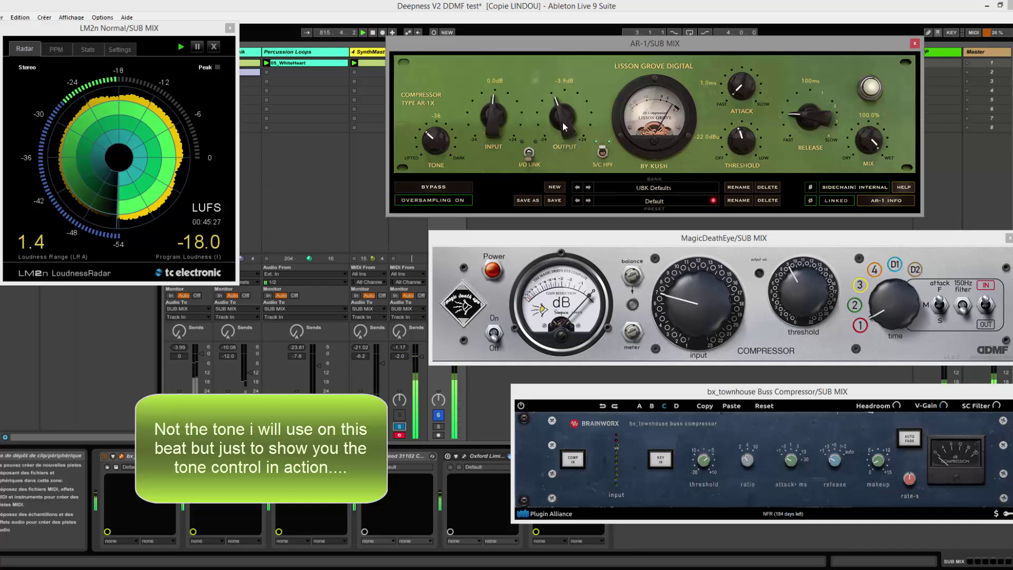
left_click(455, 189)
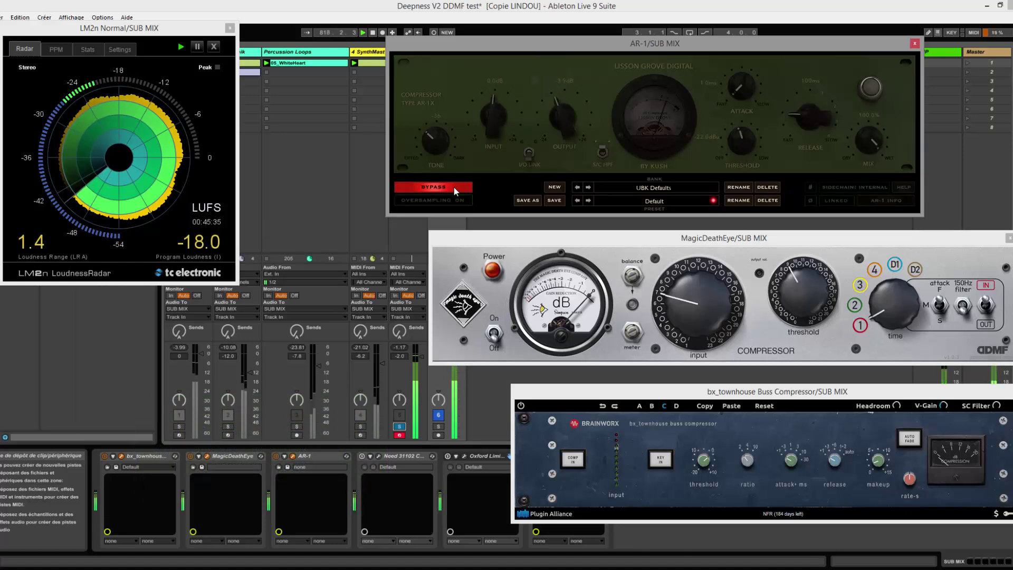
left_click(454, 186)
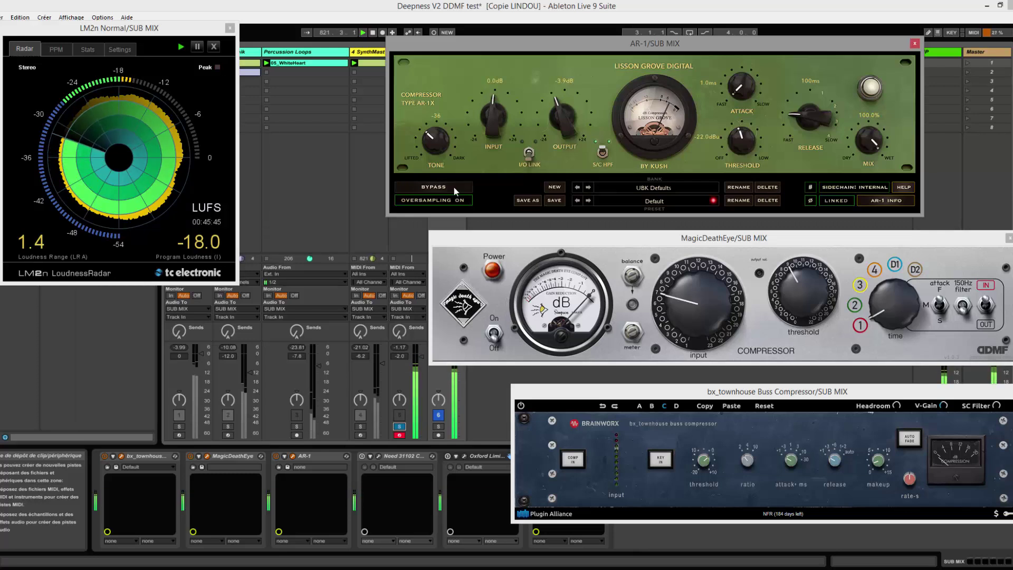
left_click(454, 187)
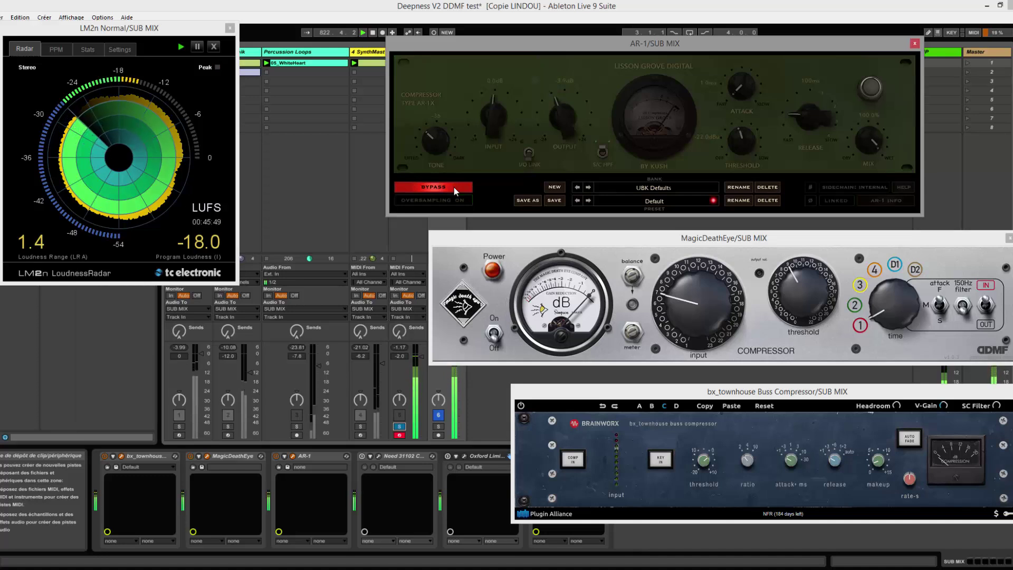
Compare the AR-1 at the current tone setting with the bypassed signal, leaving the compressor active
left_click(454, 186)
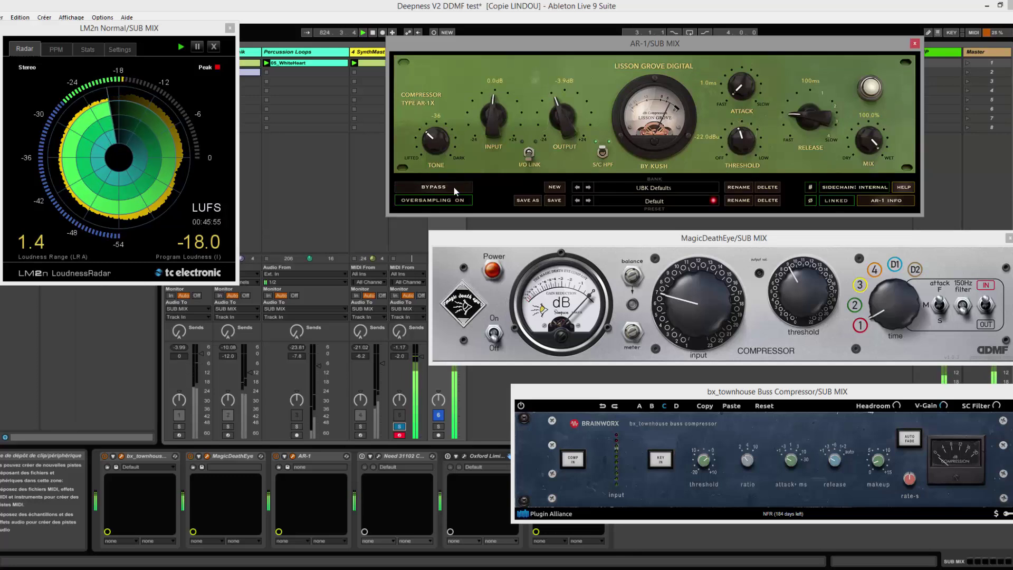
left_click(454, 186)
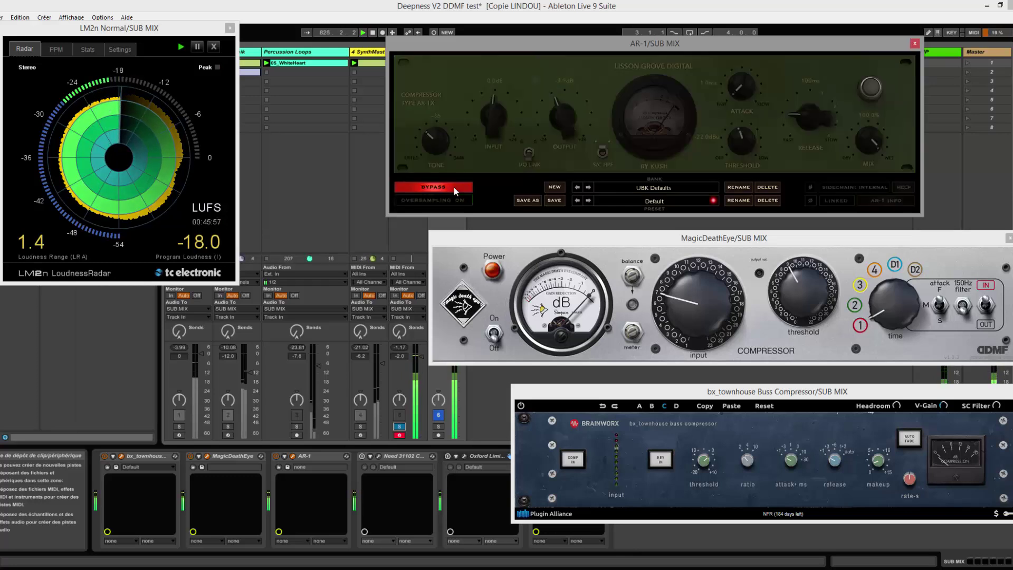
left_click(454, 186)
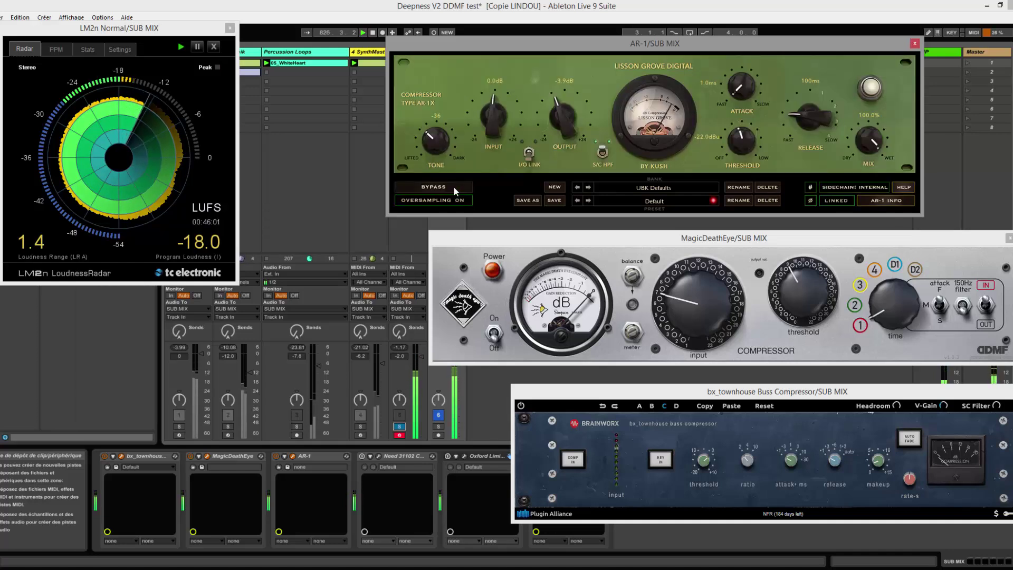
Set the AR-1's tone to 56 and its output to -3.7 dB, and compare the result with the bypassed signal
left_click_drag(433, 154, 443, 132)
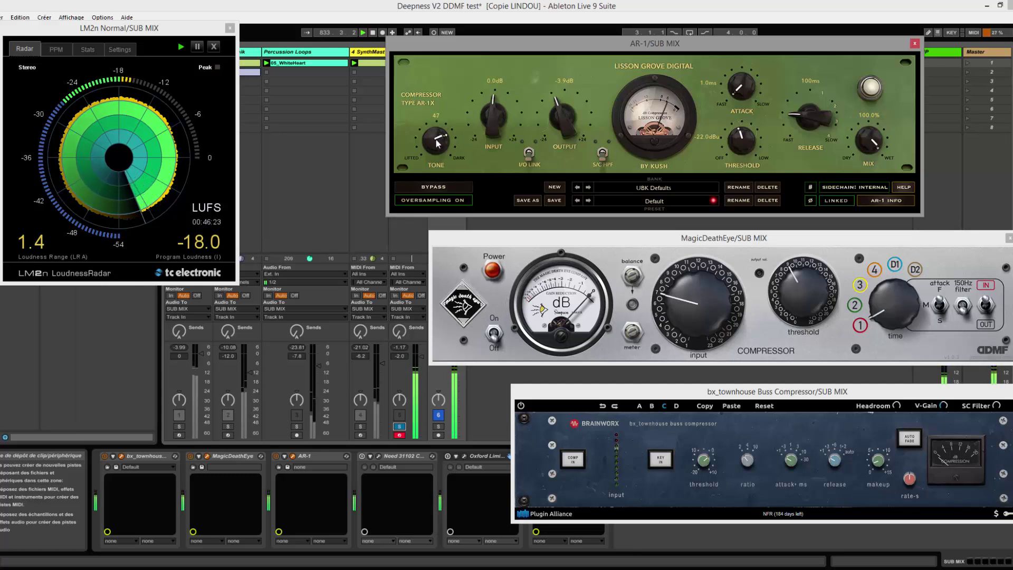
mouse_move(438, 140)
left_mouse_down()
mouse_move(458, 99)
mouse_move(435, 170)
mouse_move(449, 136)
left_mouse_up()
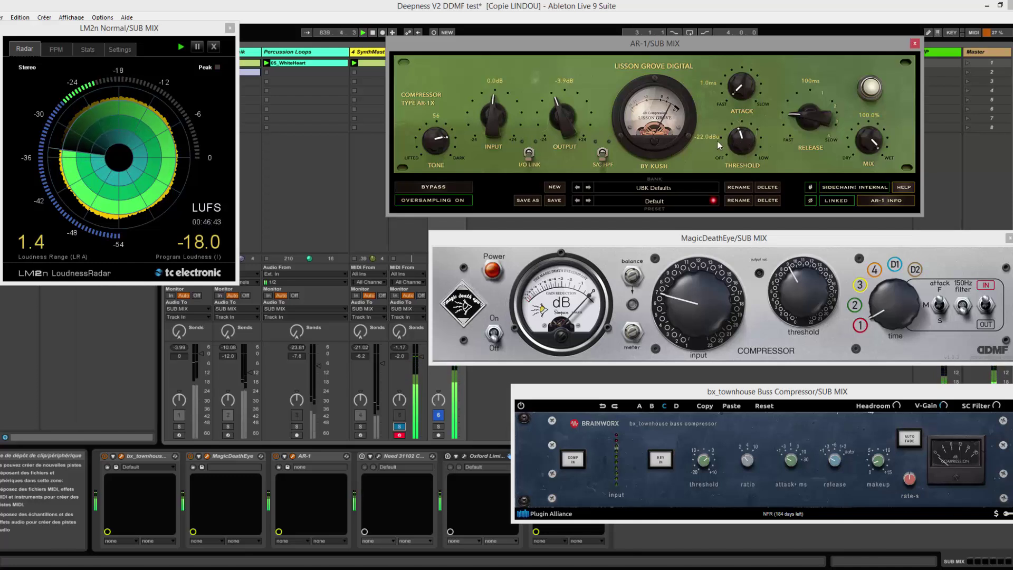
left_click_drag(559, 128, 559, 121)
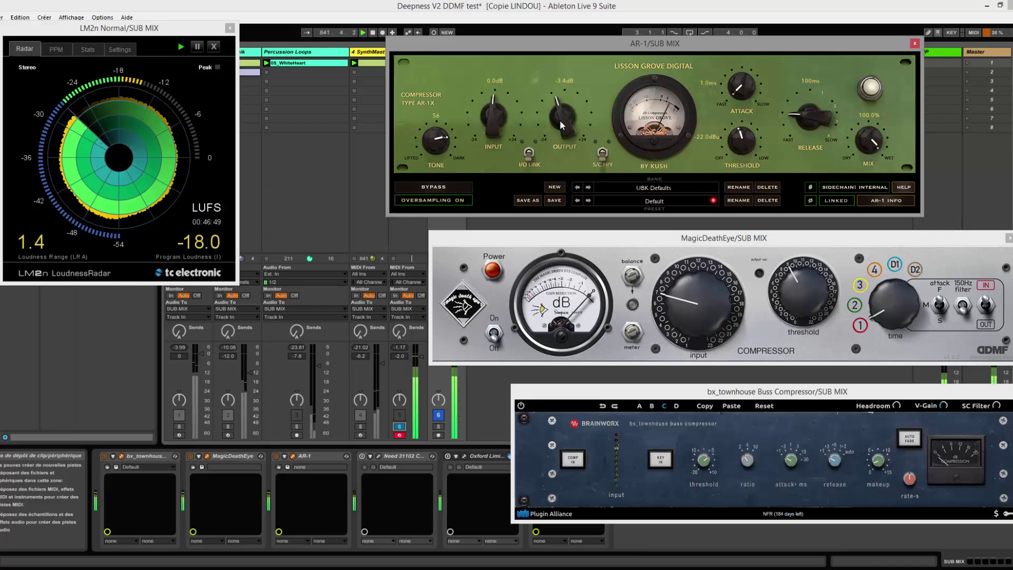
left_click_drag(560, 120, 560, 121)
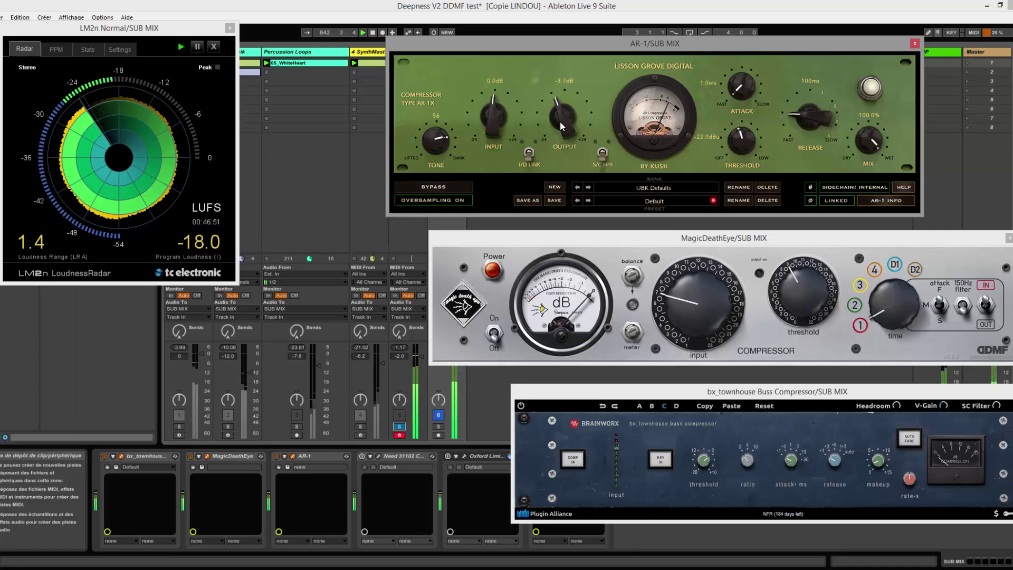
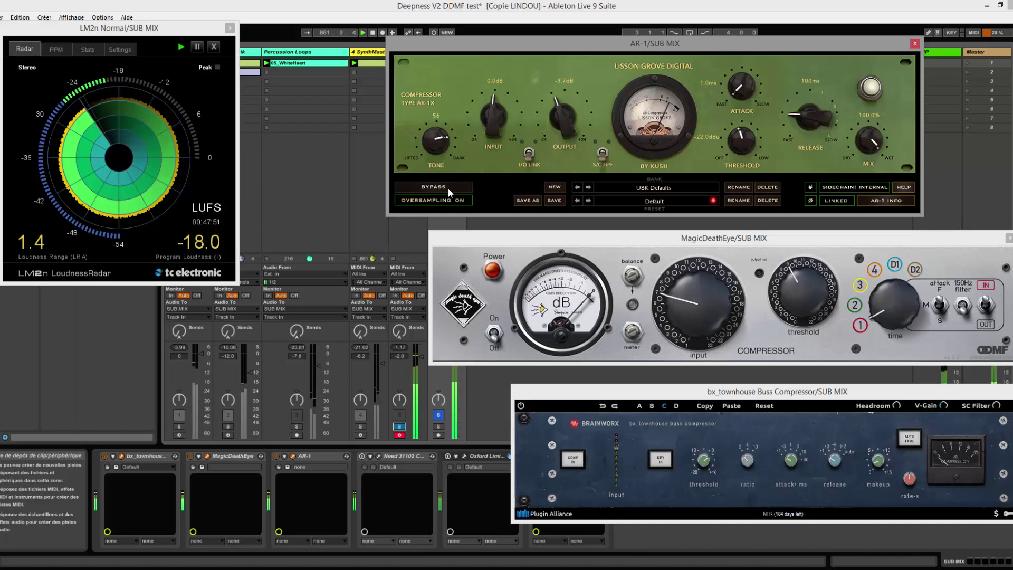
left_click(448, 188)
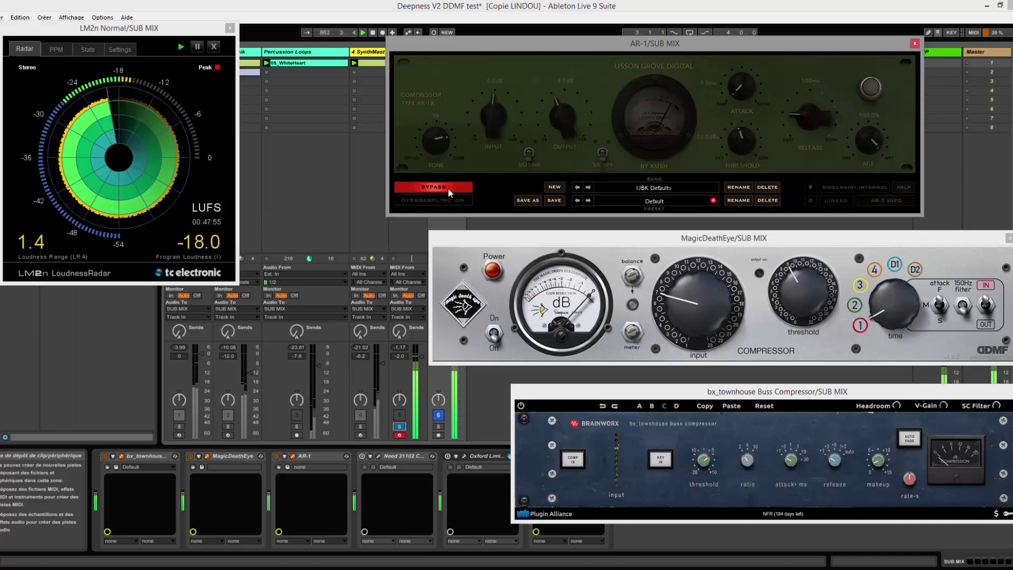
left_click(448, 189)
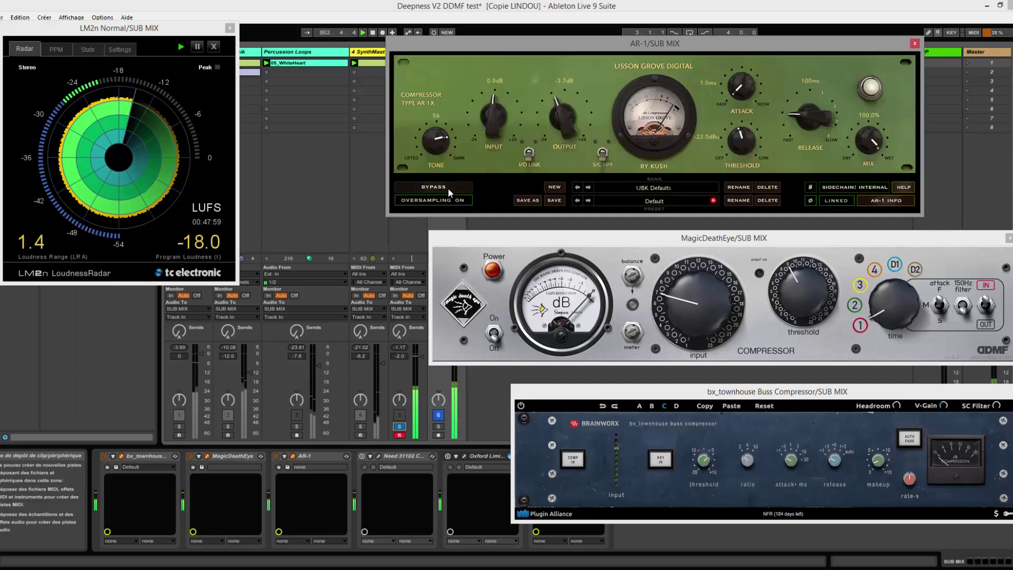
Set the AR-1's tone to 16 and its output to -3.1 dB
scroll(429, 148, "down", 2)
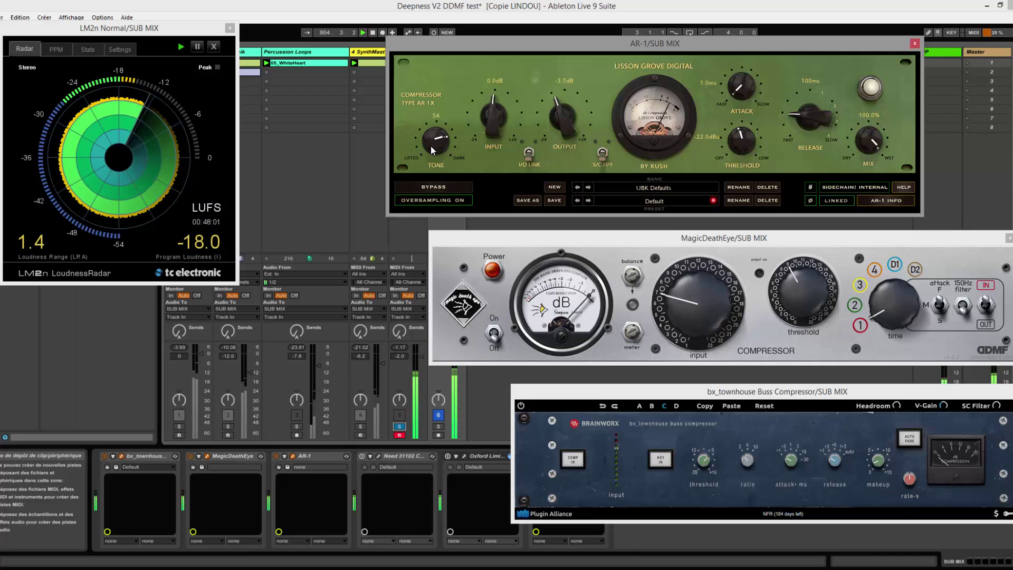
left_click_drag(434, 158, 439, 172)
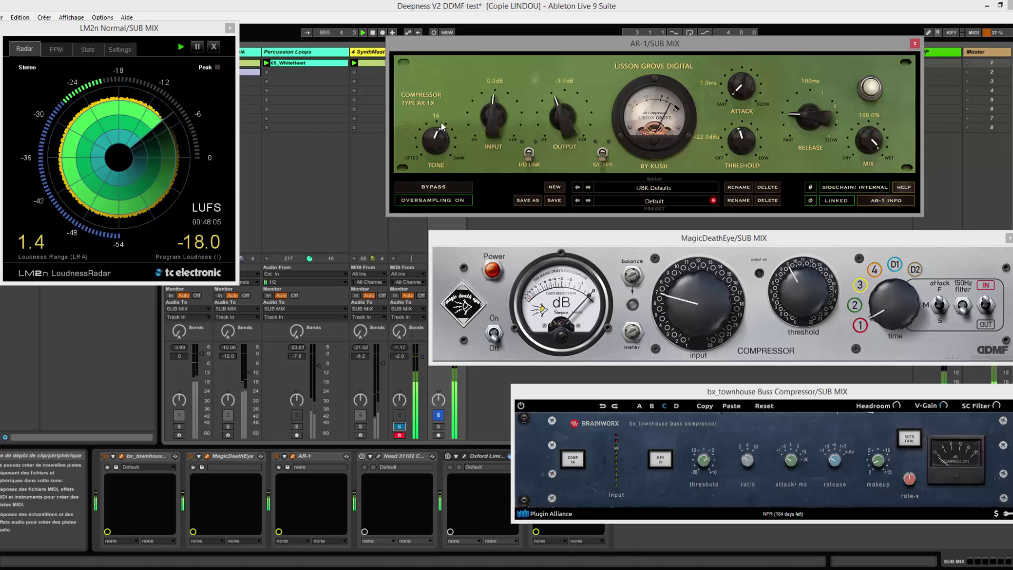
scroll(436, 132, "down", 2)
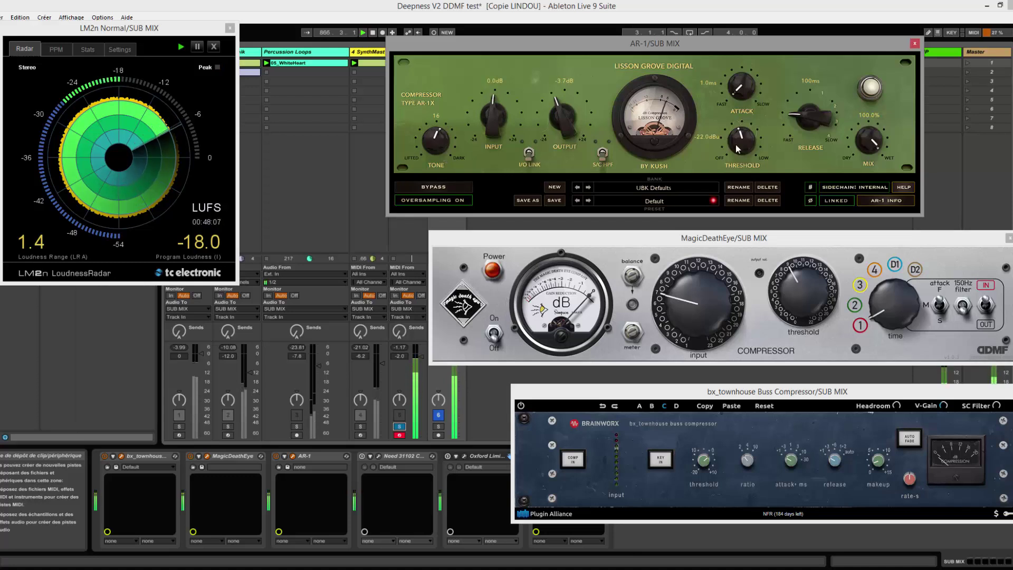
left_click_drag(564, 127, 559, 143)
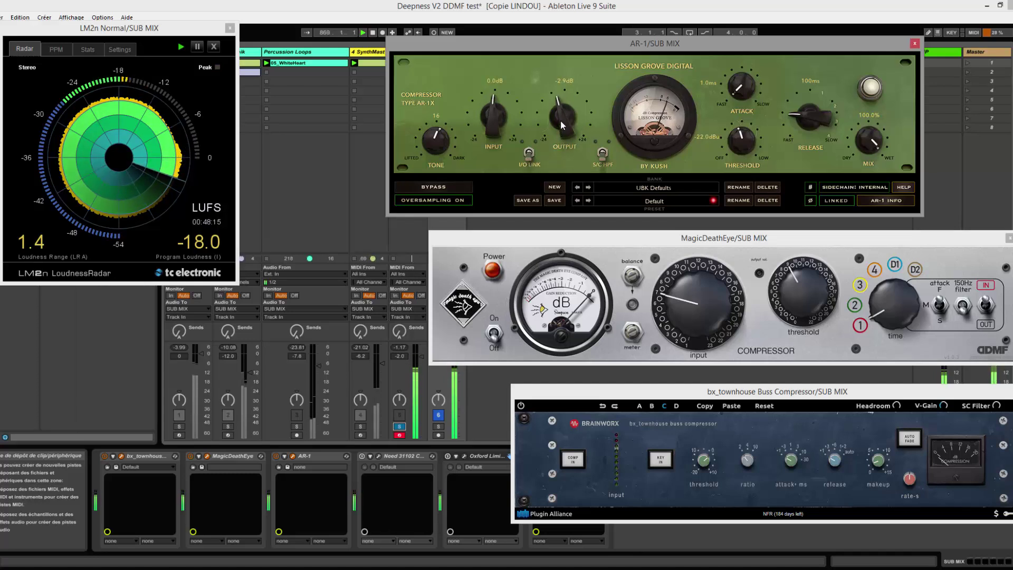
left_click_drag(562, 125, 561, 127)
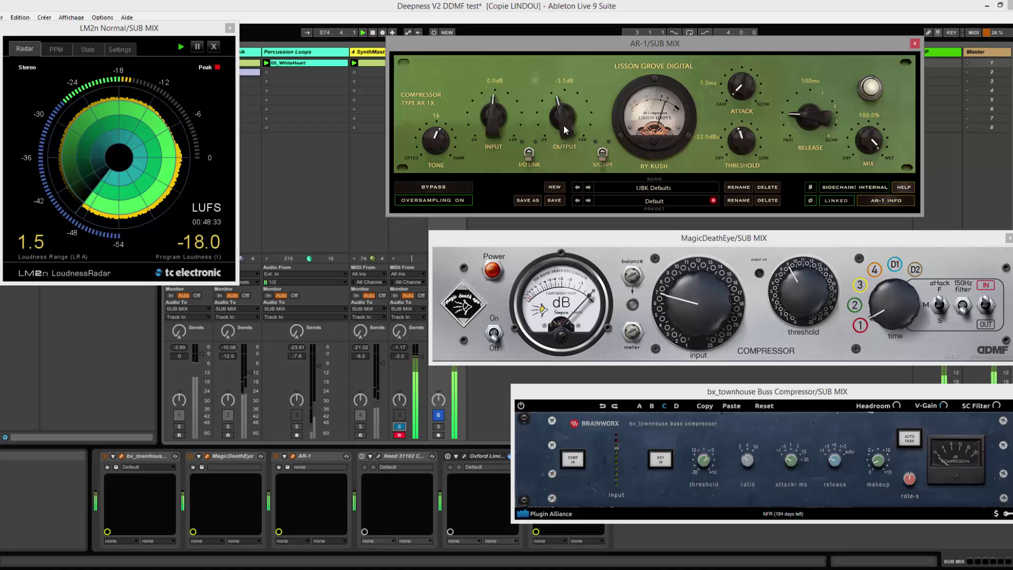
Alternate the AR-1 between bypassed and active twice to compare the two signals, leaving it active
left_click(438, 186)
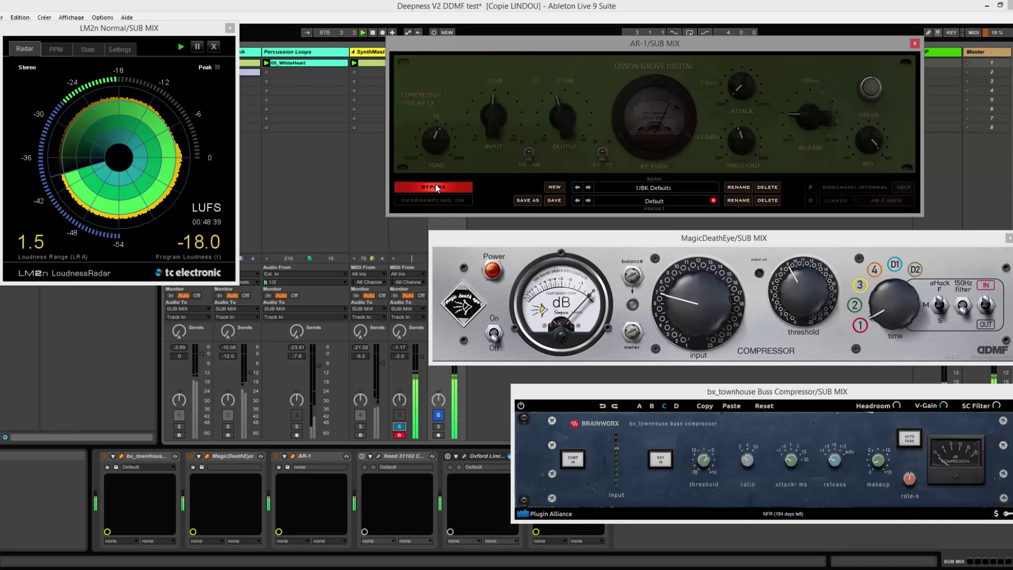
left_click(436, 188)
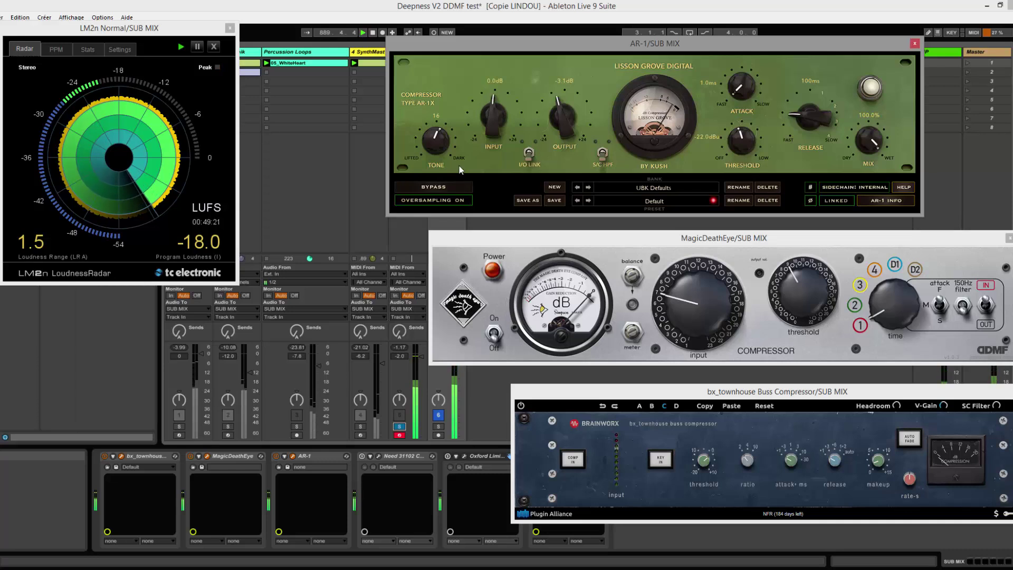
left_click(438, 189)
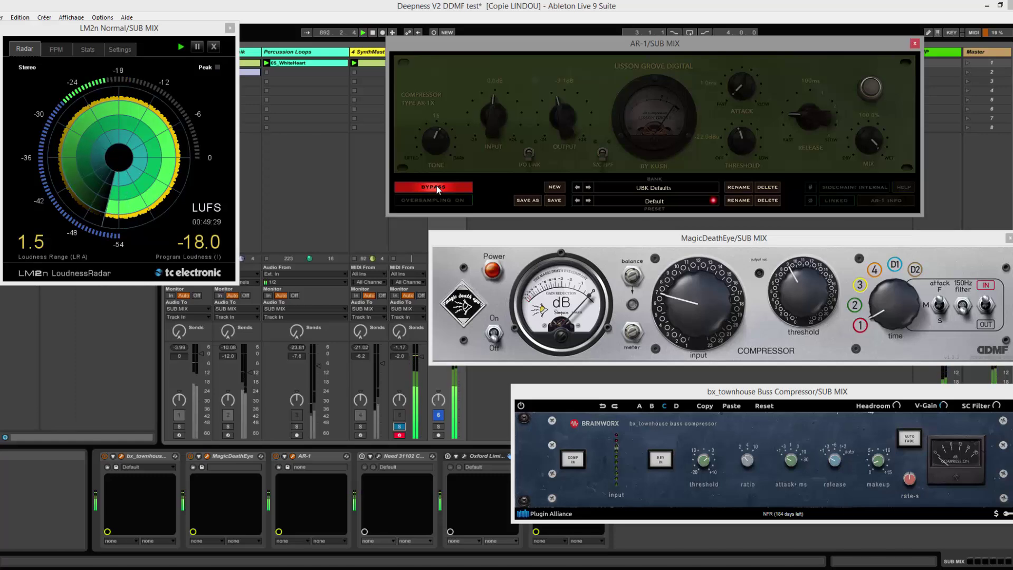
left_click(437, 188)
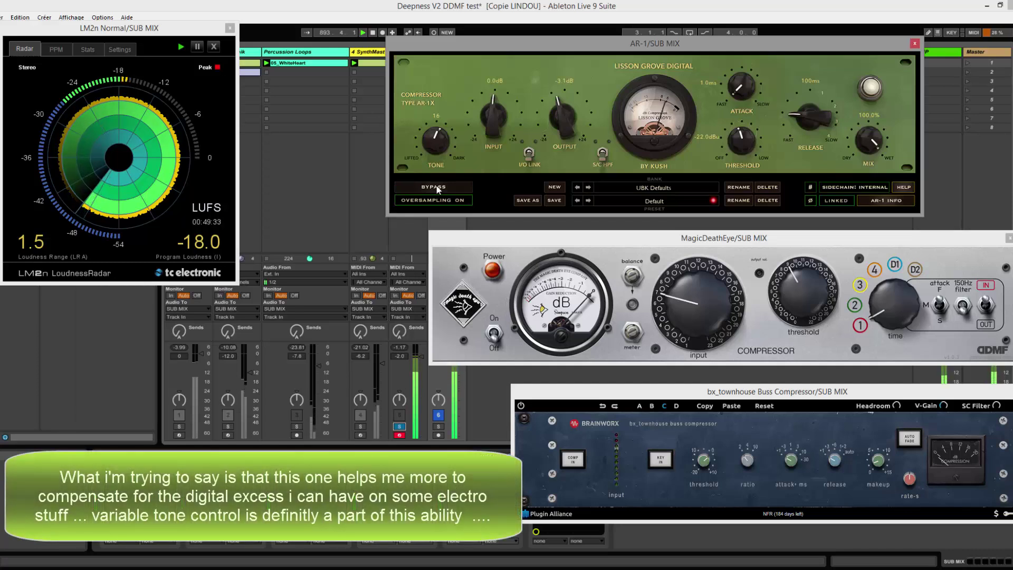
Set the AR-1's tone to 0 and turn its threshold off
left_click_drag(438, 144, 437, 153)
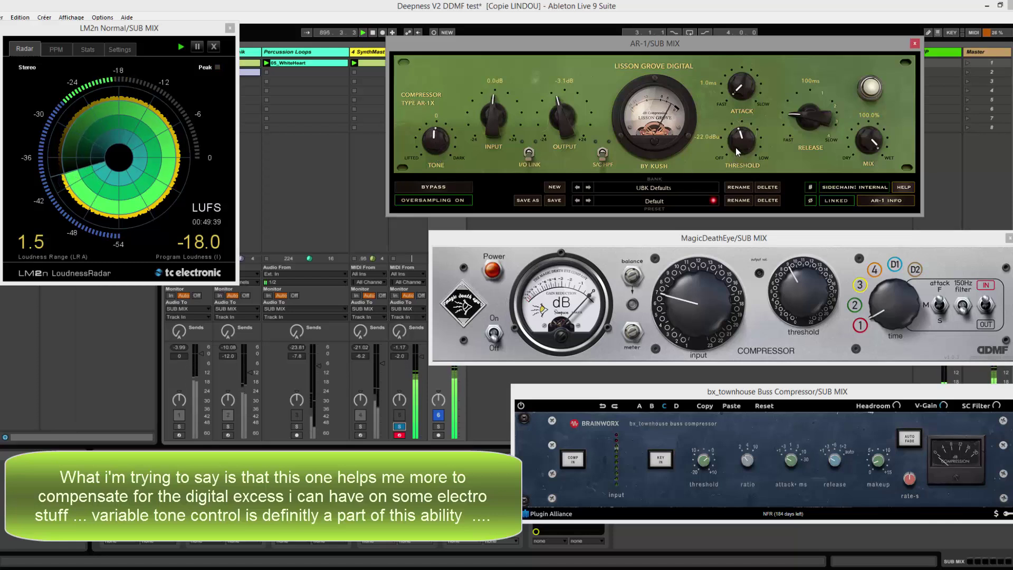
left_click_drag(735, 147, 739, 153)
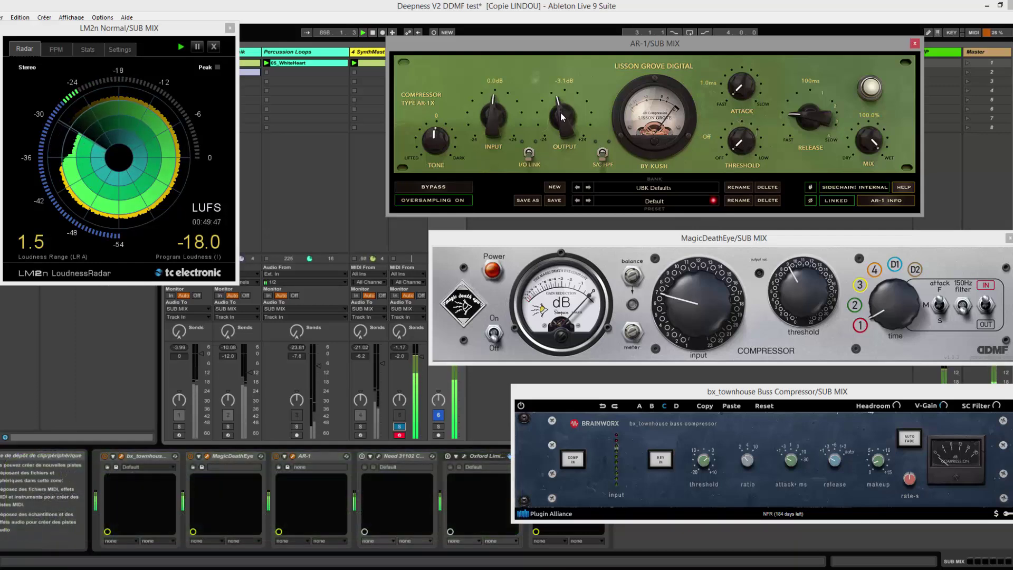
Enable the AR-1's I/O link, drive its input to 14.7 dB with output at -10.6 dB, and set the release to 110 ms
left_click(530, 153)
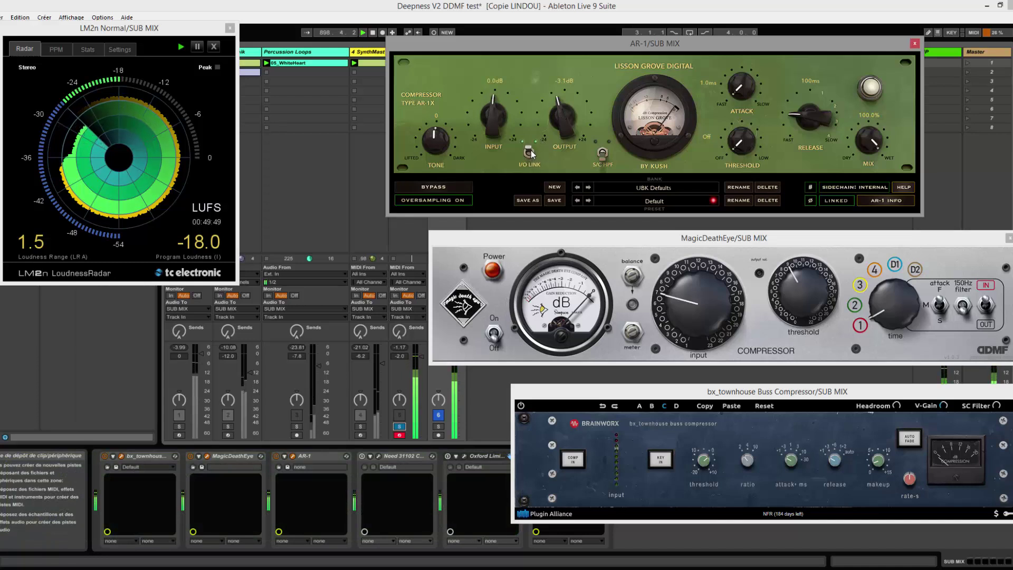
left_click_drag(498, 125, 517, 82)
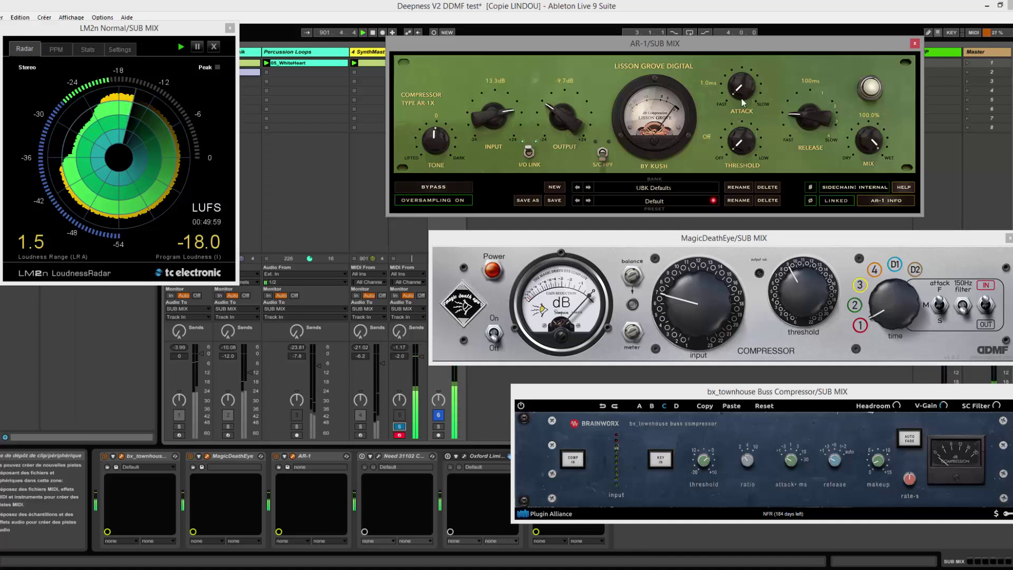
left_click_drag(753, 92, 736, 74)
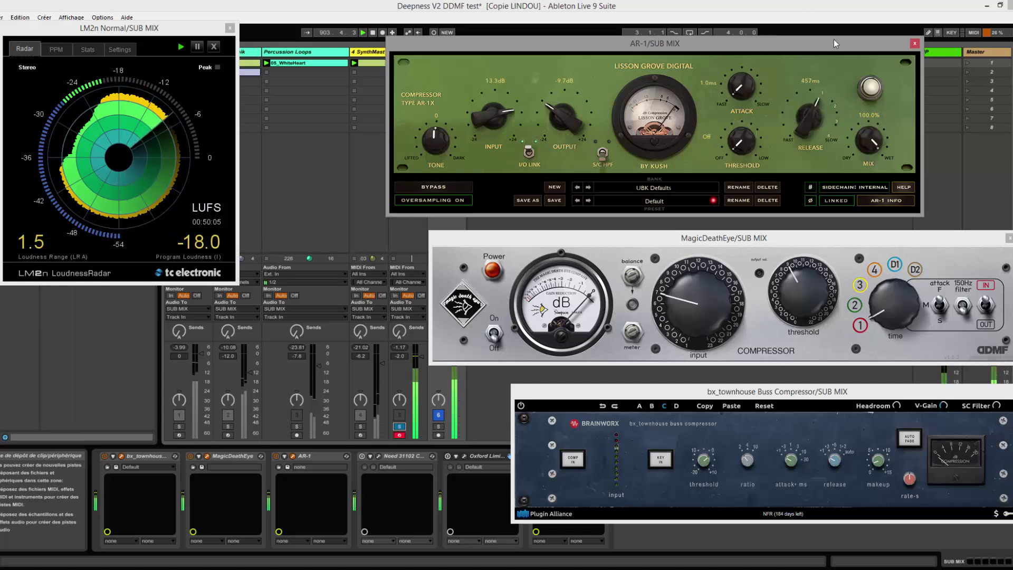
left_click_drag(817, 102, 797, 118)
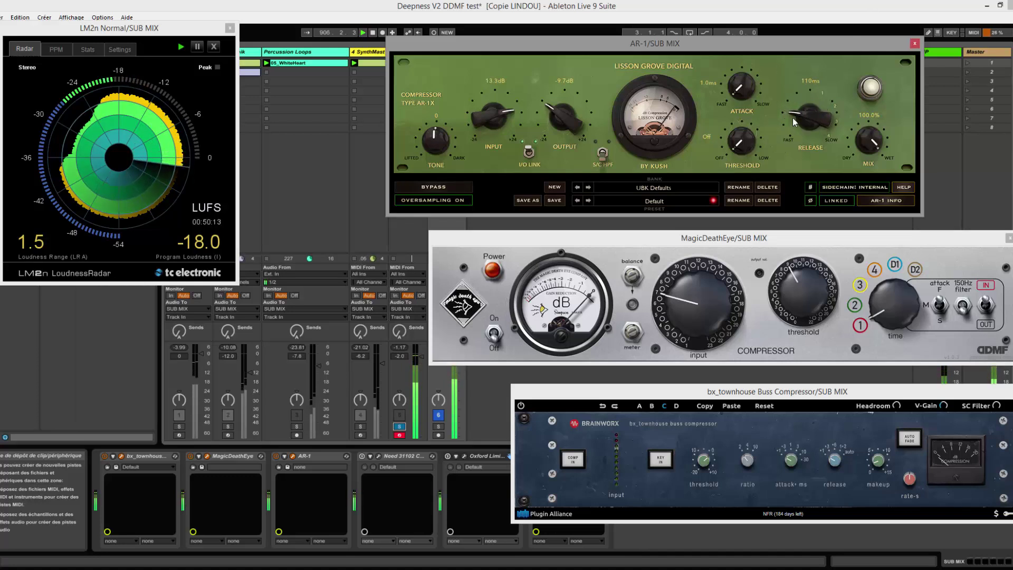
mouse_move(490, 118)
left_mouse_down()
mouse_move(489, 129)
mouse_move(497, 117)
left_mouse_up()
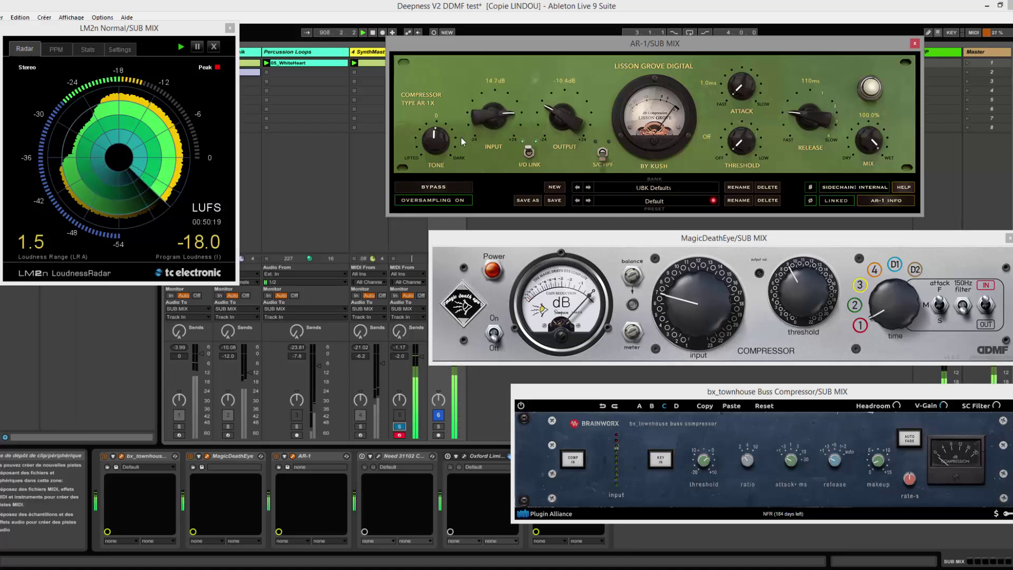
Sweep the AR-1's tone from -51 up to 3, settle it at -35, and set the input to 14.6 dB
left_click_drag(442, 144, 439, 188)
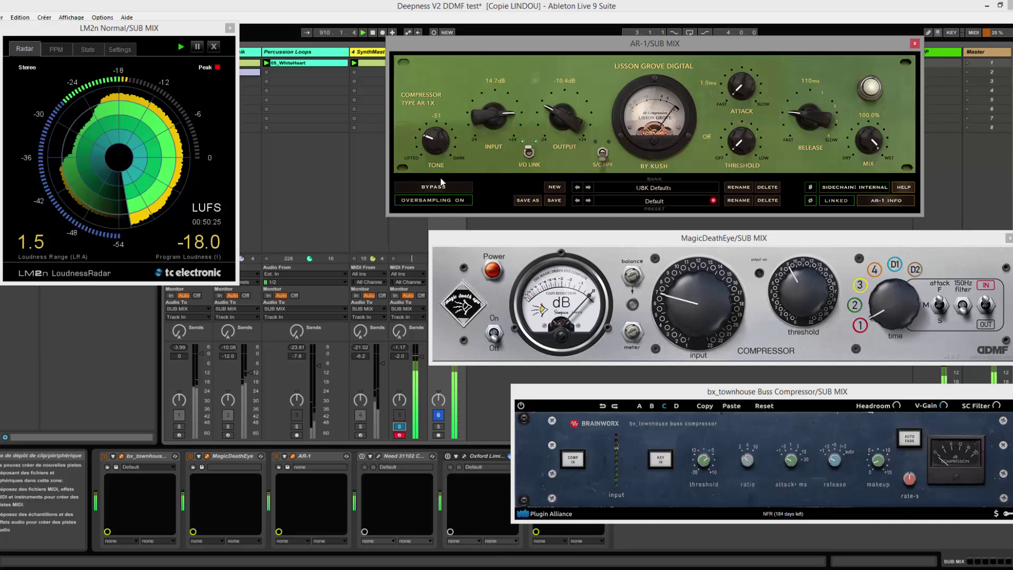
left_click_drag(442, 182, 464, 137)
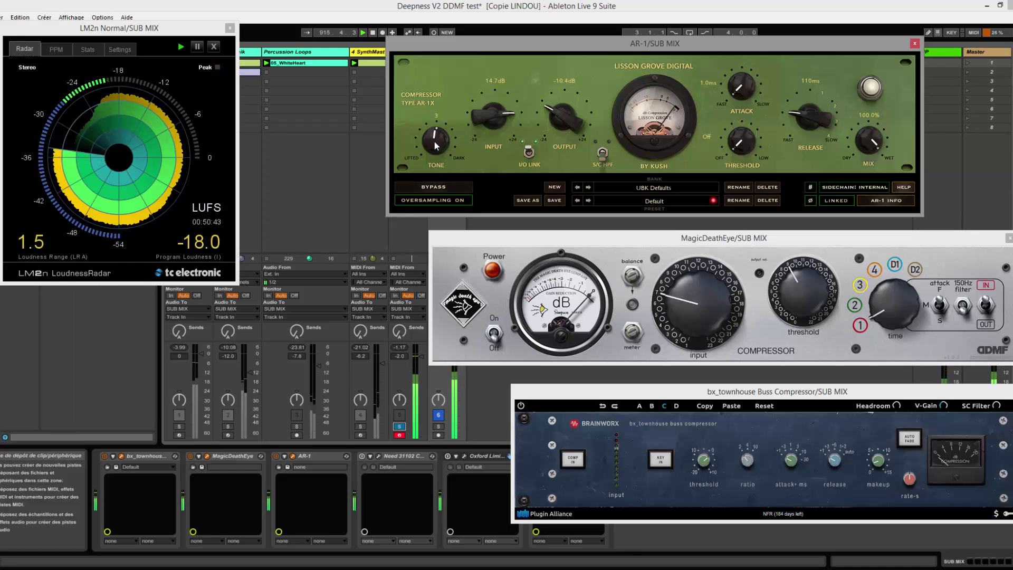
mouse_move(436, 146)
left_mouse_down()
mouse_move(432, 166)
mouse_move(433, 154)
left_mouse_up()
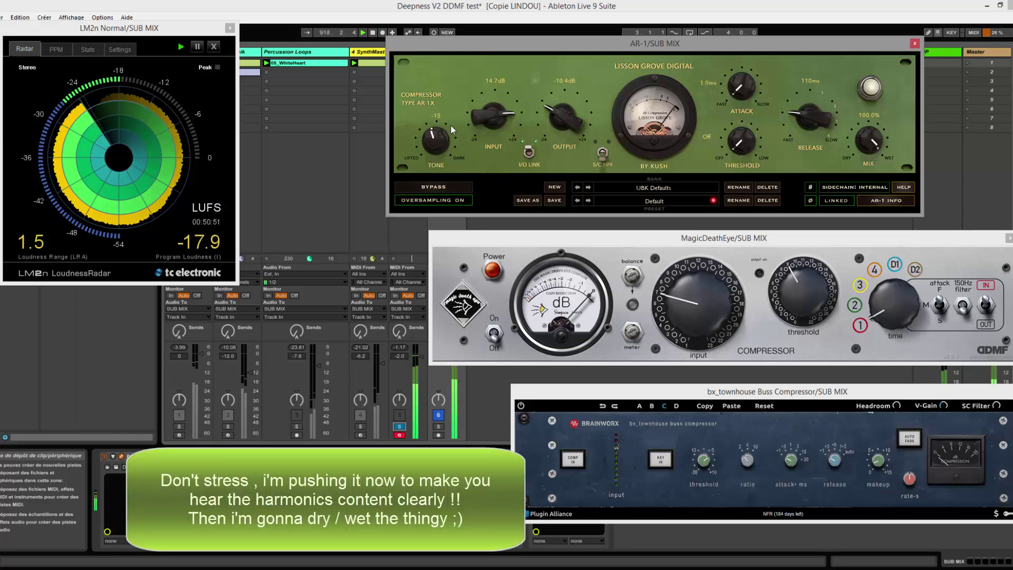
left_click_drag(433, 149, 431, 157)
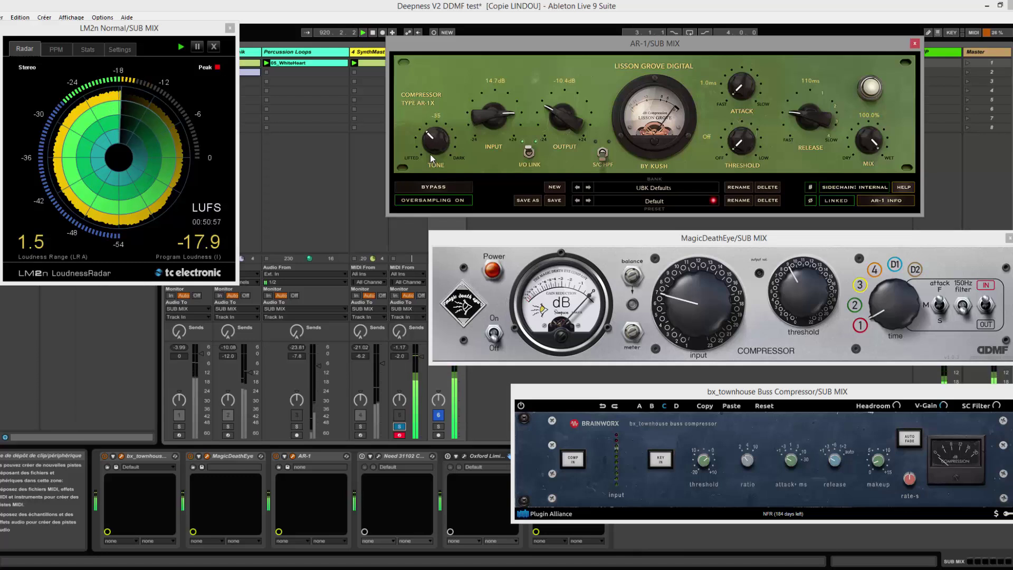
mouse_move(496, 119)
left_mouse_down()
mouse_move(492, 130)
mouse_move(497, 119)
left_mouse_up()
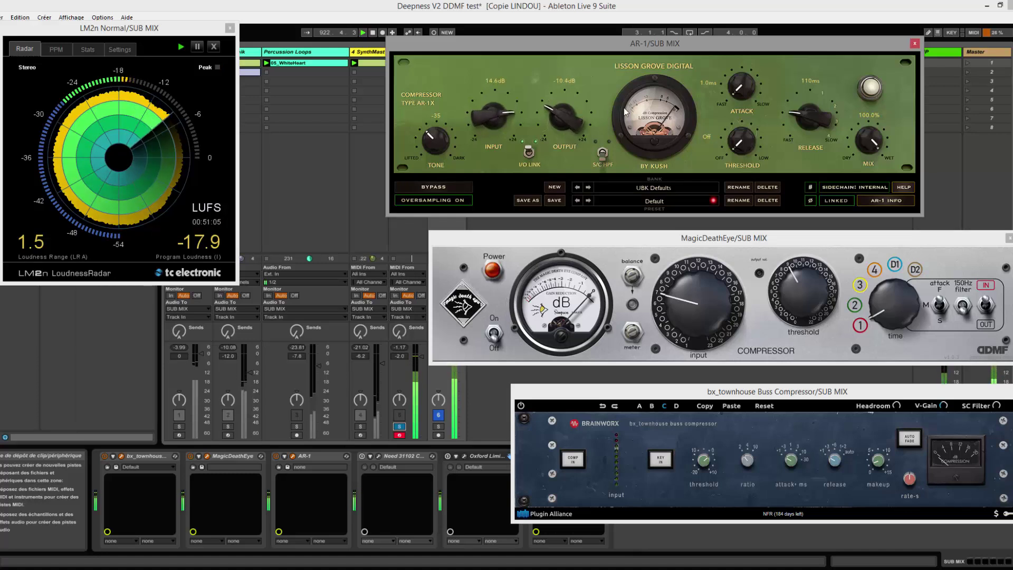
Set the AR-1's mix to 35.3% and its tone to -61
left_click_drag(870, 140, 869, 241)
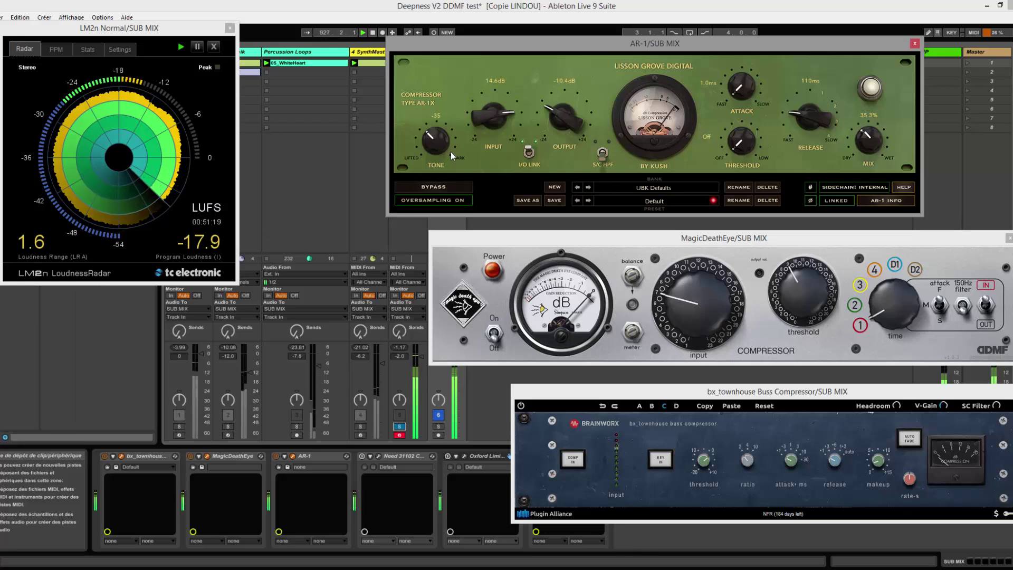
left_click_drag(430, 146, 420, 164)
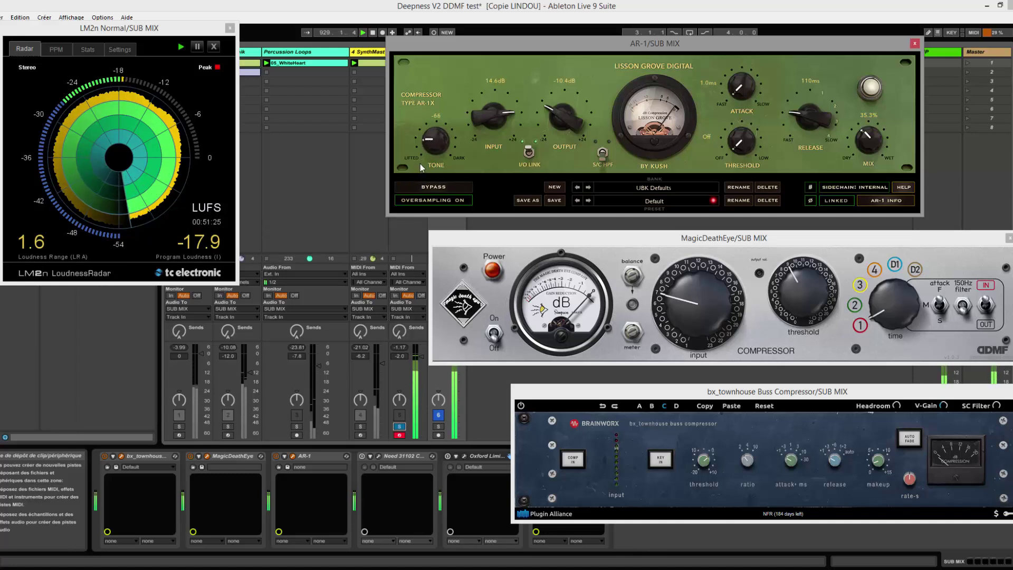
Compare the AR-1 with the bypassed signal, reactivate it, and set its linked input to 14.9 dB and output to -10.5 dB
left_click(436, 191)
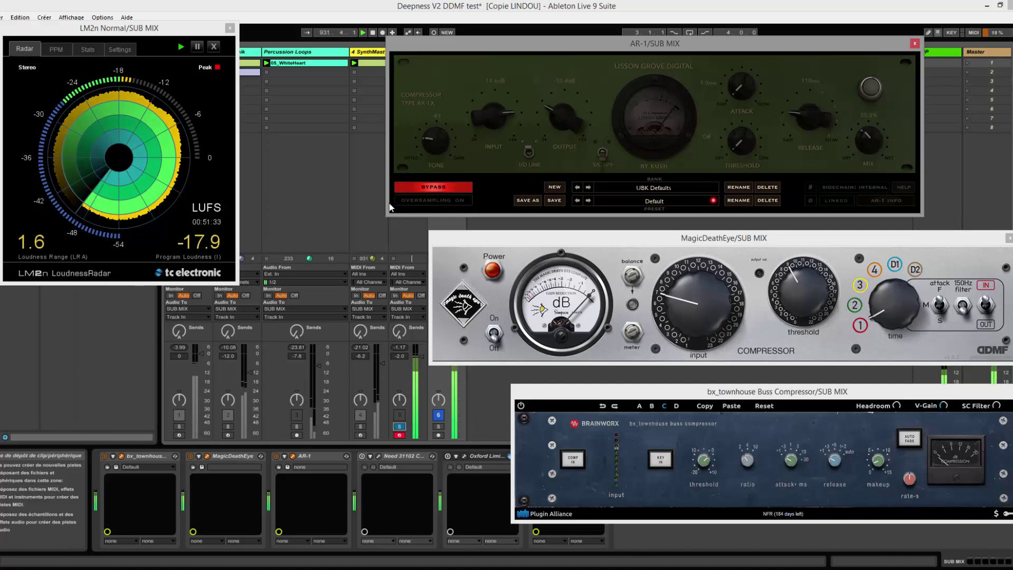
left_click(438, 190)
scroll(565, 122, "down", 2)
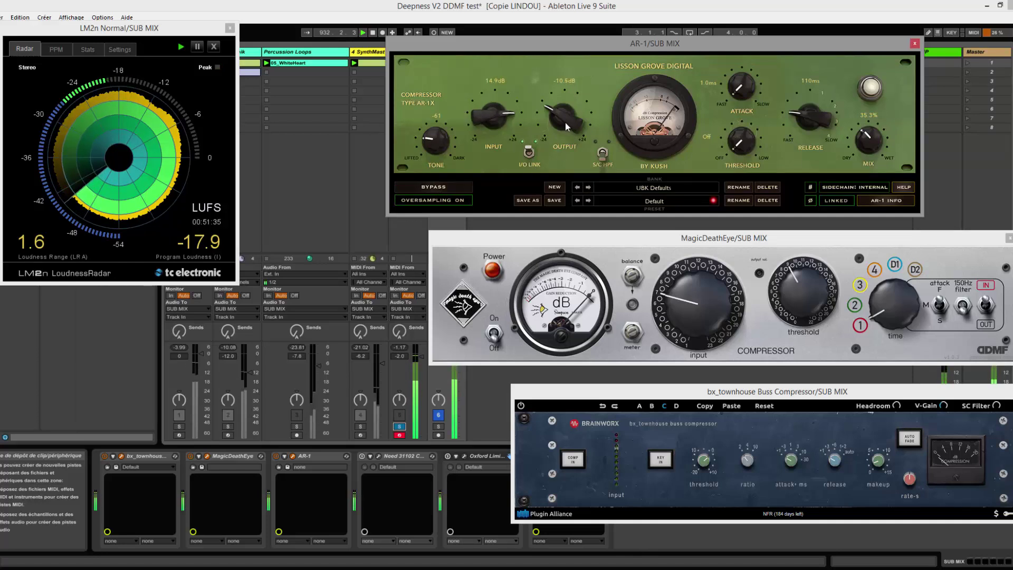
Set the AR-1's input to 15.5 dB and output to -12.1 dB, and compare it with the bypassed signal
scroll(565, 123, "down", 1)
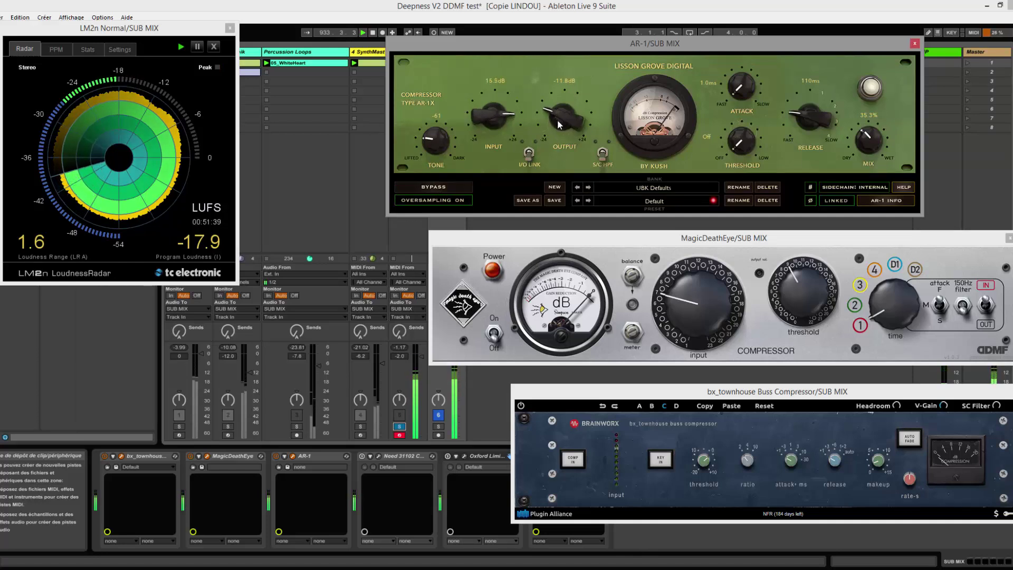
scroll(559, 125, "down", 1)
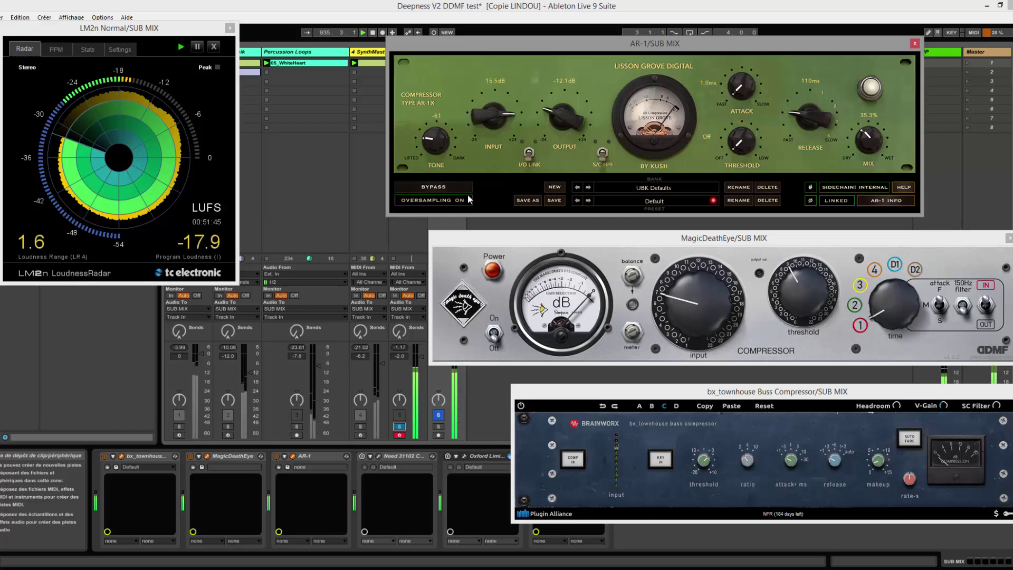
left_click(433, 191)
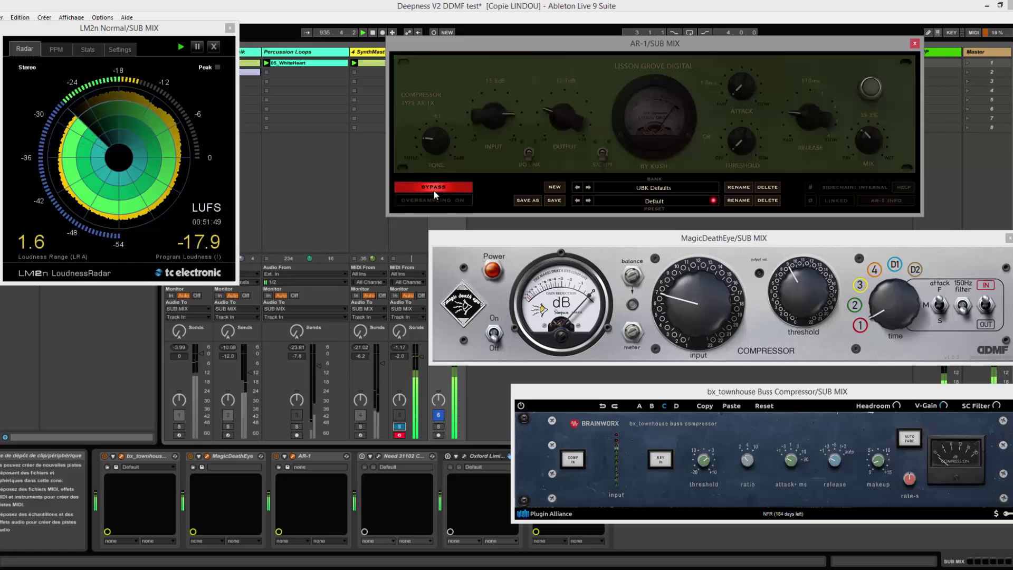
left_click(434, 191)
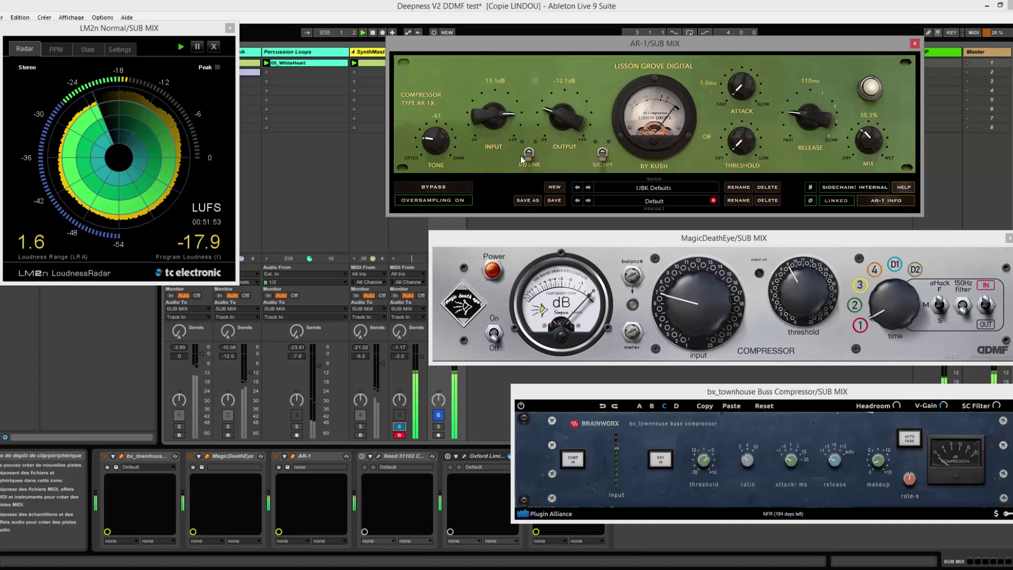
Set the AR-1's mix to 100%, tone to -19, input to 9.9 dB and output to -9.6 dB
left_click_drag(492, 123, 482, 129)
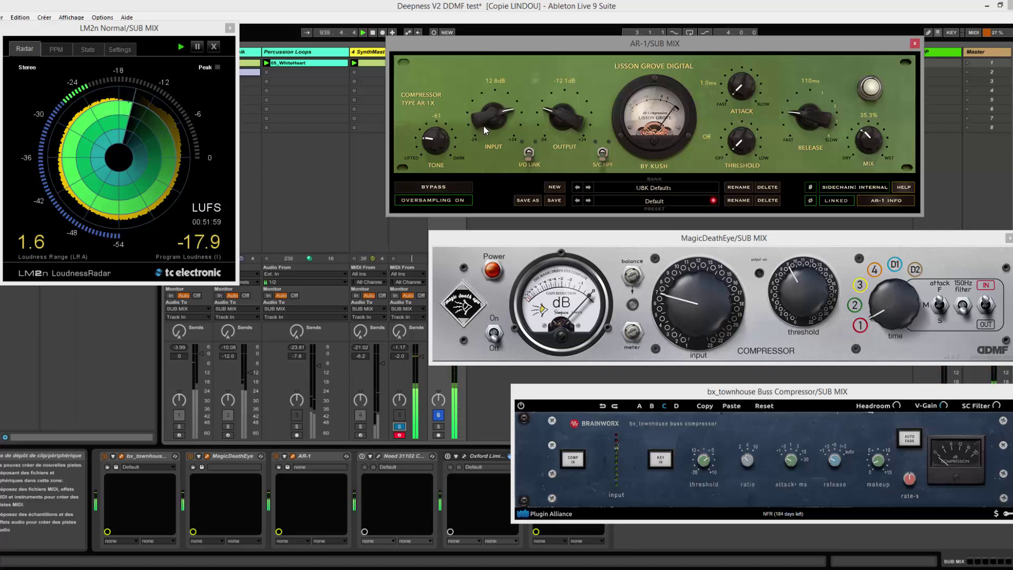
left_click_drag(868, 139, 920, 5)
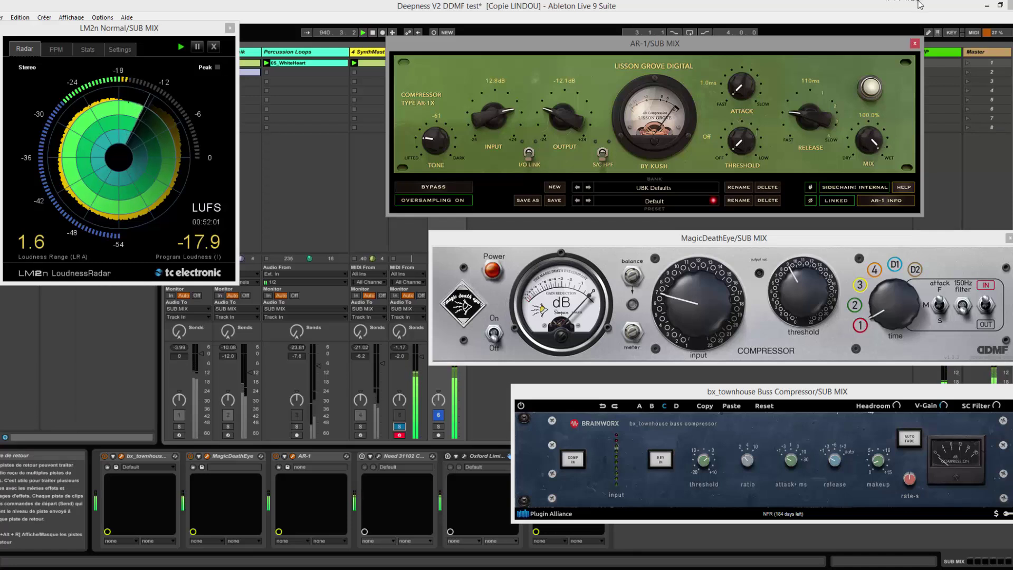
mouse_move(495, 119)
left_mouse_down()
mouse_move(493, 127)
mouse_move(443, 126)
mouse_move(443, 108)
mouse_move(492, 127)
left_mouse_up()
left_click_drag(563, 119, 567, 95)
left_click_drag(502, 107, 561, 118)
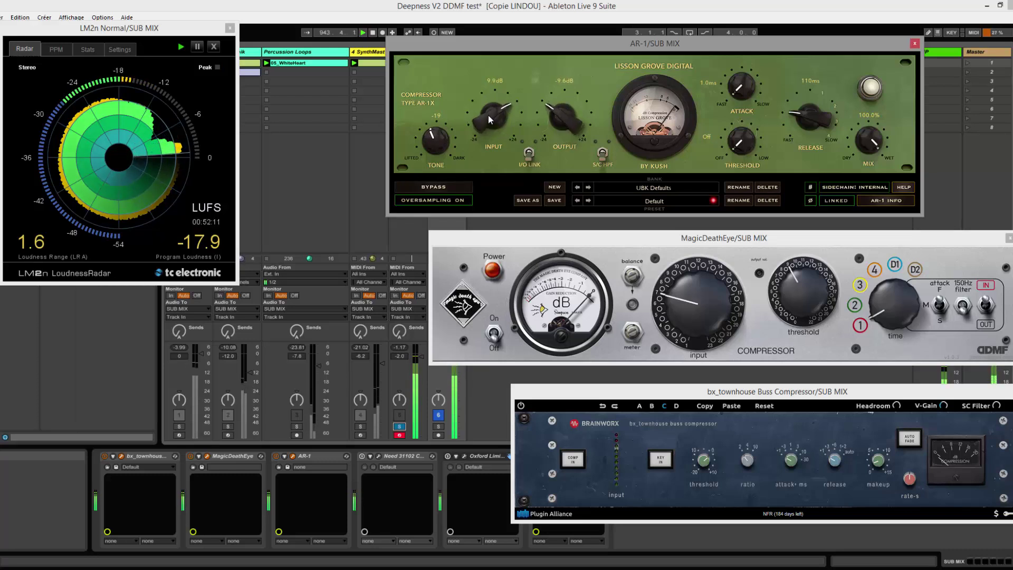
Lower the AR-1's input to 4.6 dB and on to 1.3 dB, raising its output to compensate
left_click_drag(489, 120, 490, 132)
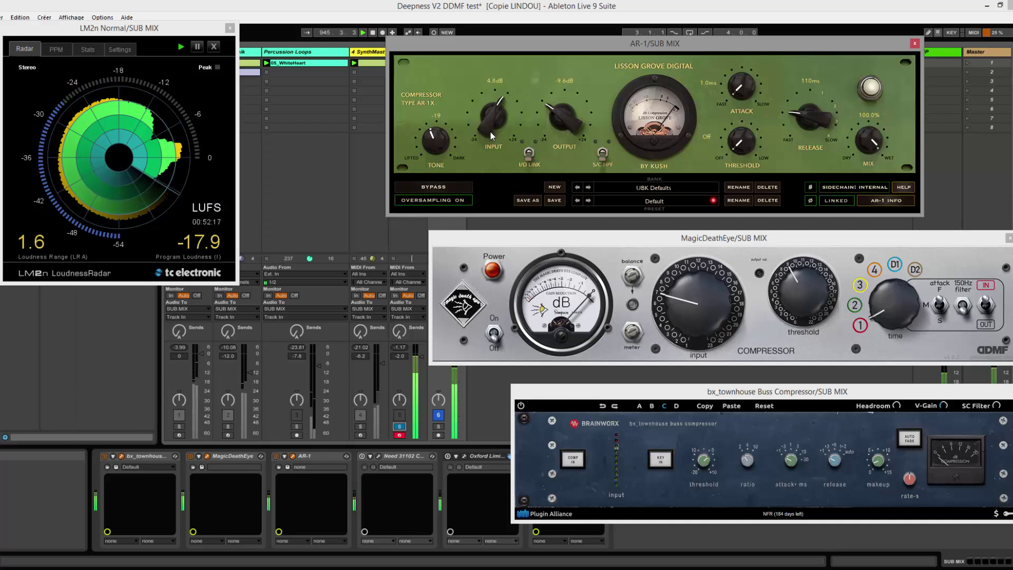
left_click_drag(567, 123, 566, 105)
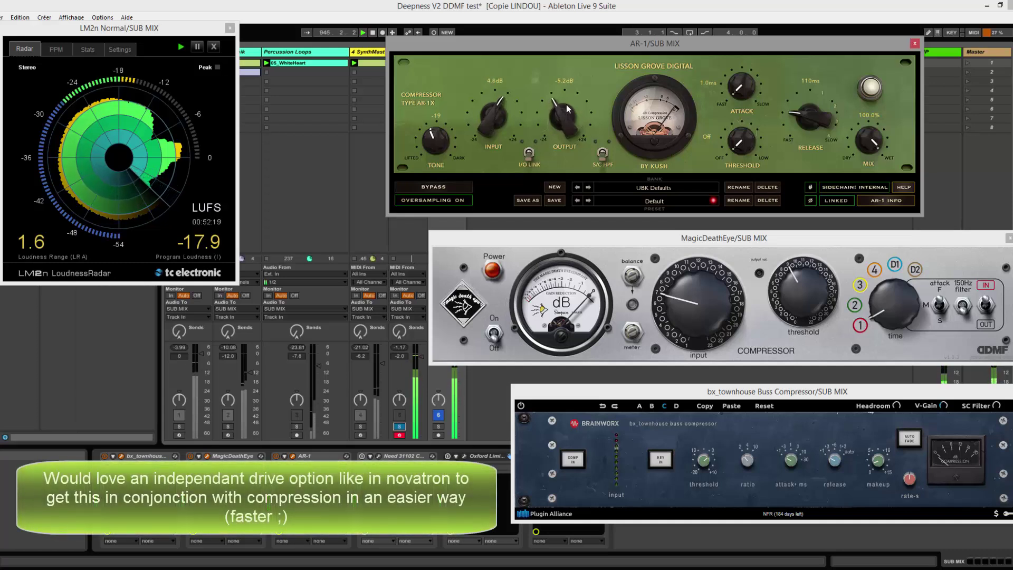
left_click_drag(489, 115, 491, 122)
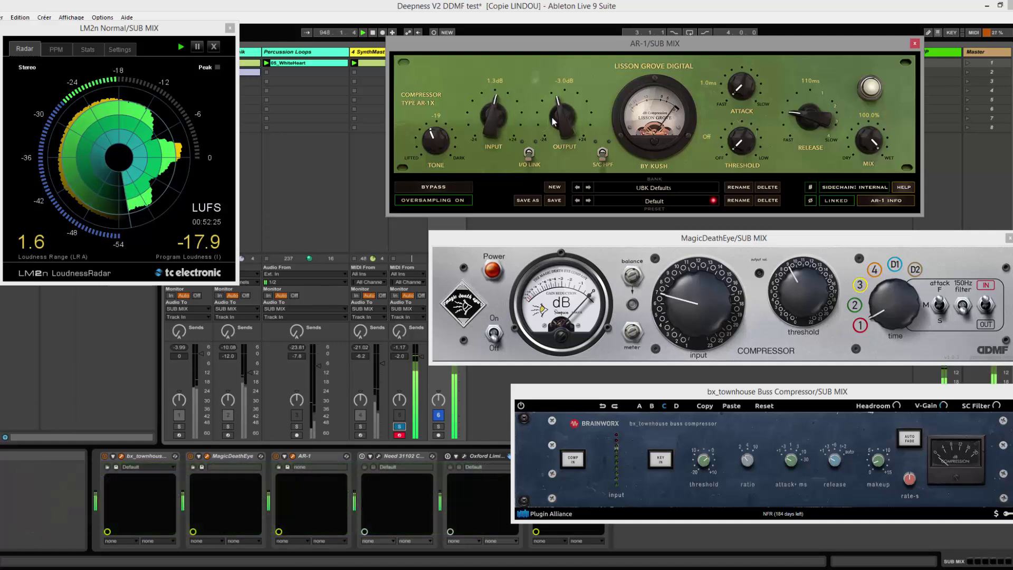
left_click_drag(554, 123, 560, 119)
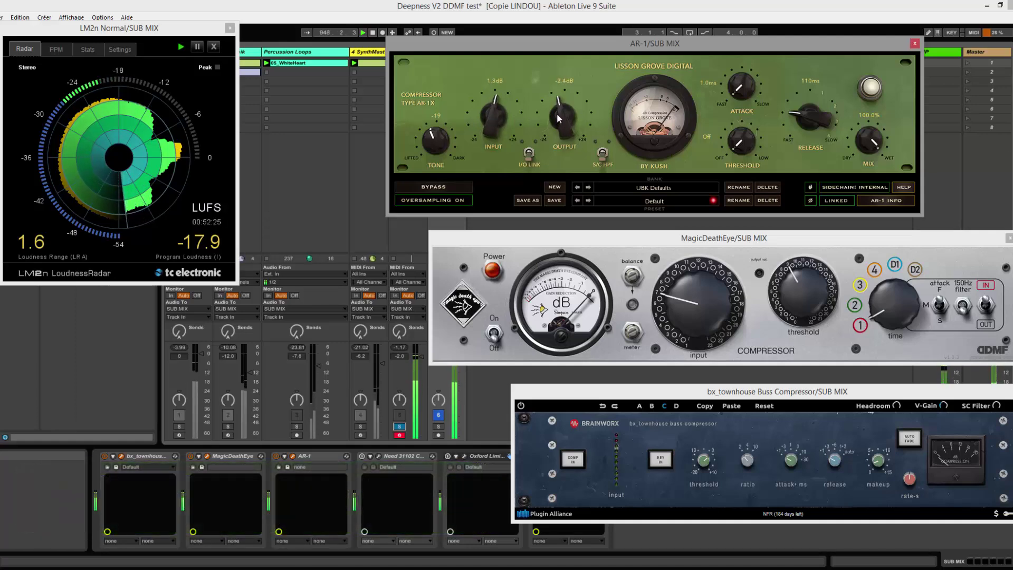
Compare the AR-1 with the bypassed signal, raise its output to -1.1 dB, and compare again
left_click(451, 187)
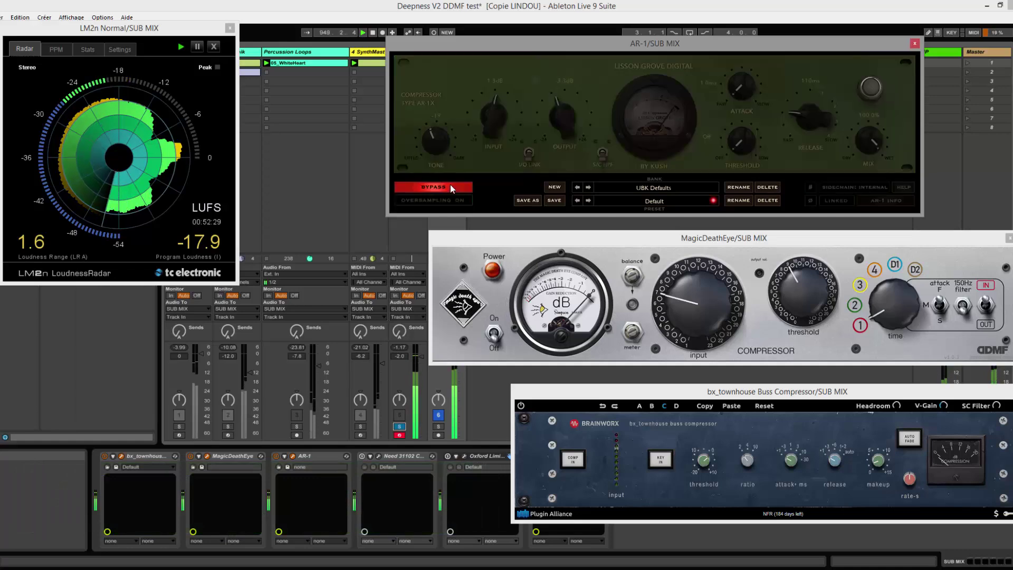
left_click(451, 186)
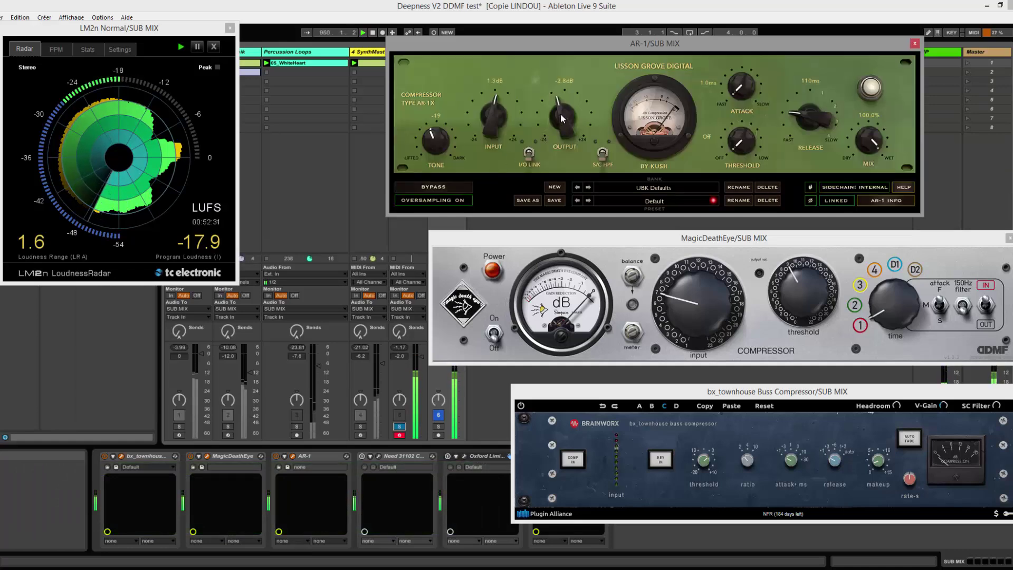
left_click_drag(561, 113, 563, 112)
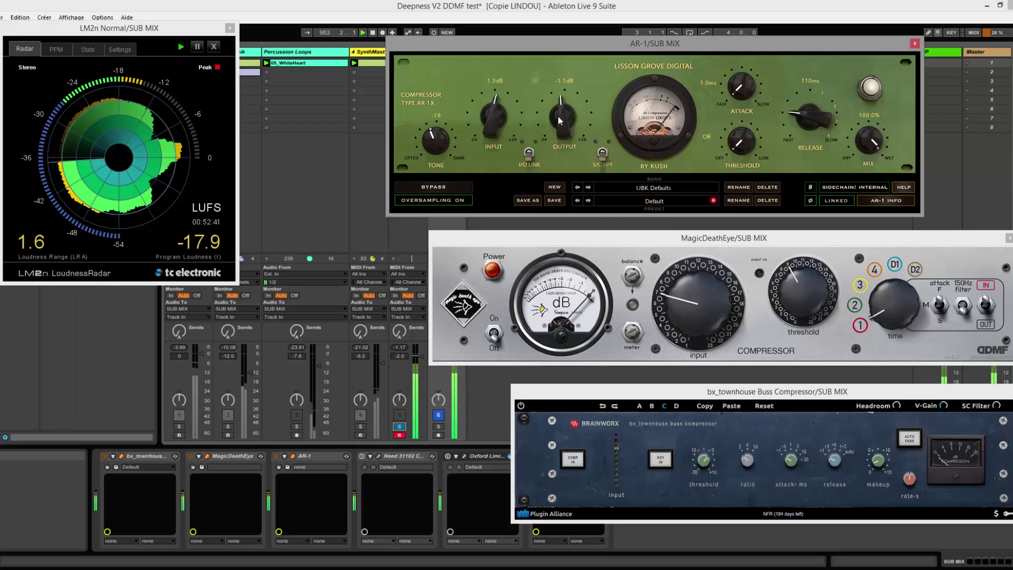
left_click(440, 187)
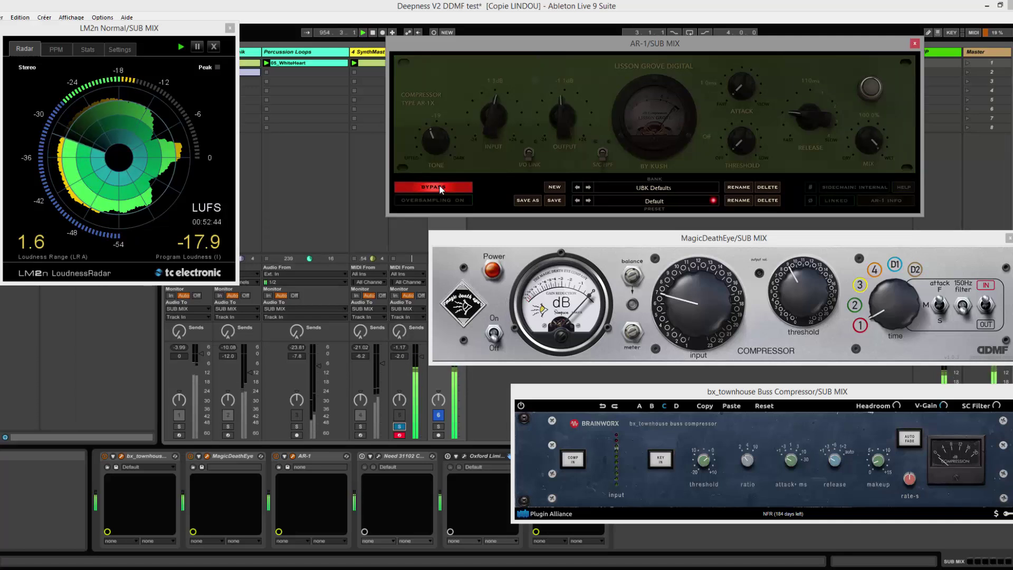
left_click(440, 187)
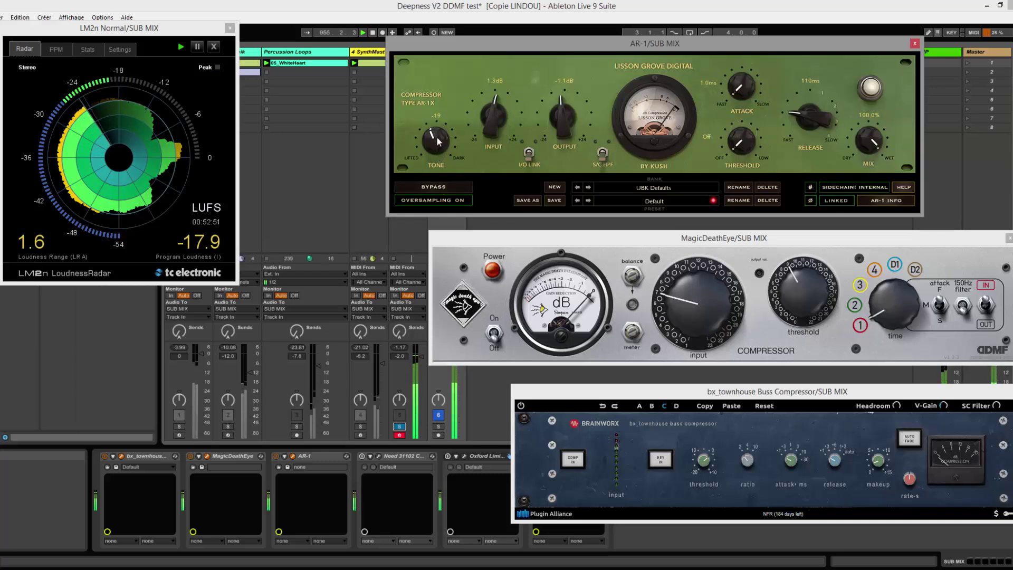
Set the AR-1's tone to 0 and compare it with the bypassed signal
left_click_drag(437, 140, 443, 126)
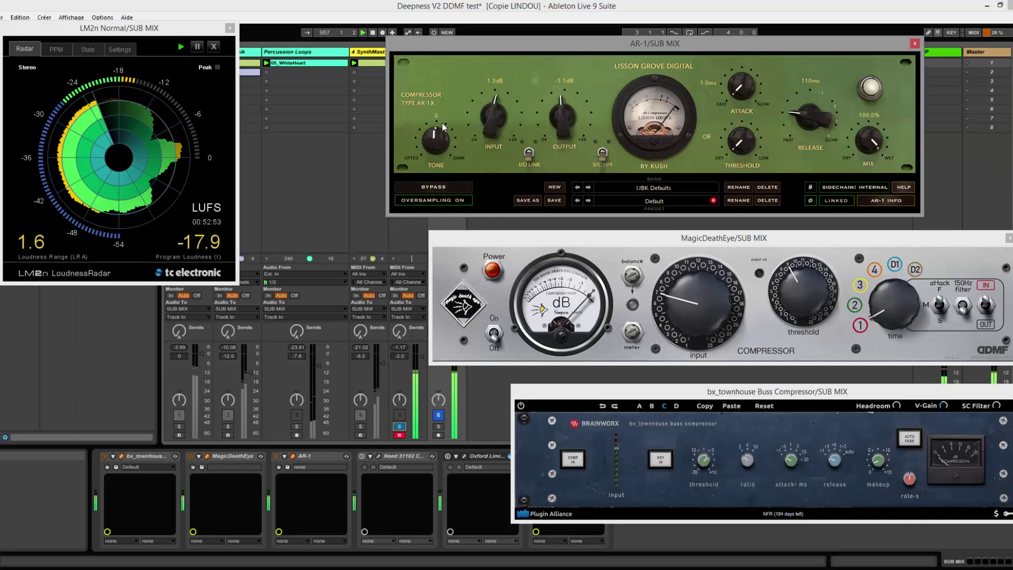
left_click(435, 186)
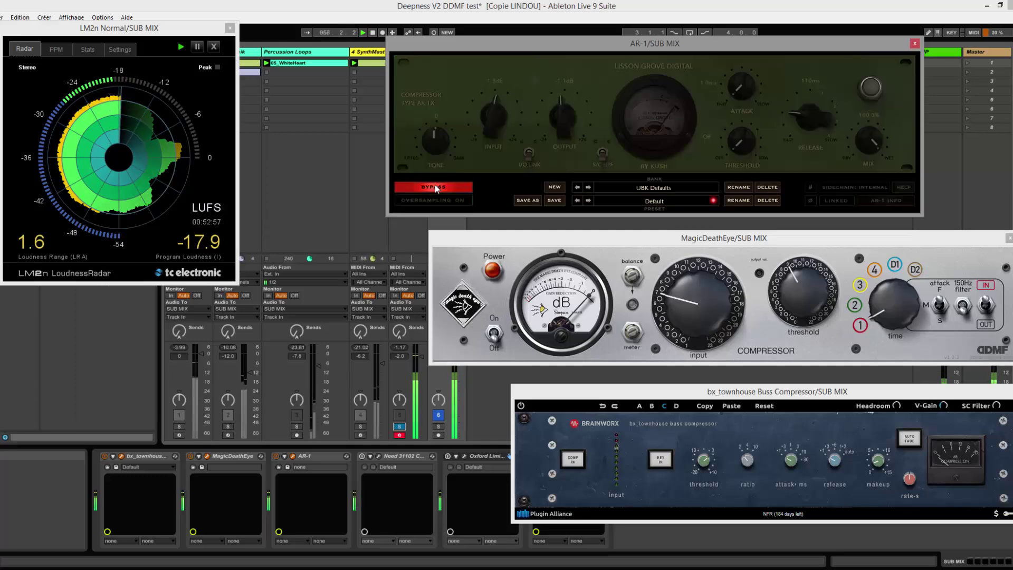
left_click(435, 187)
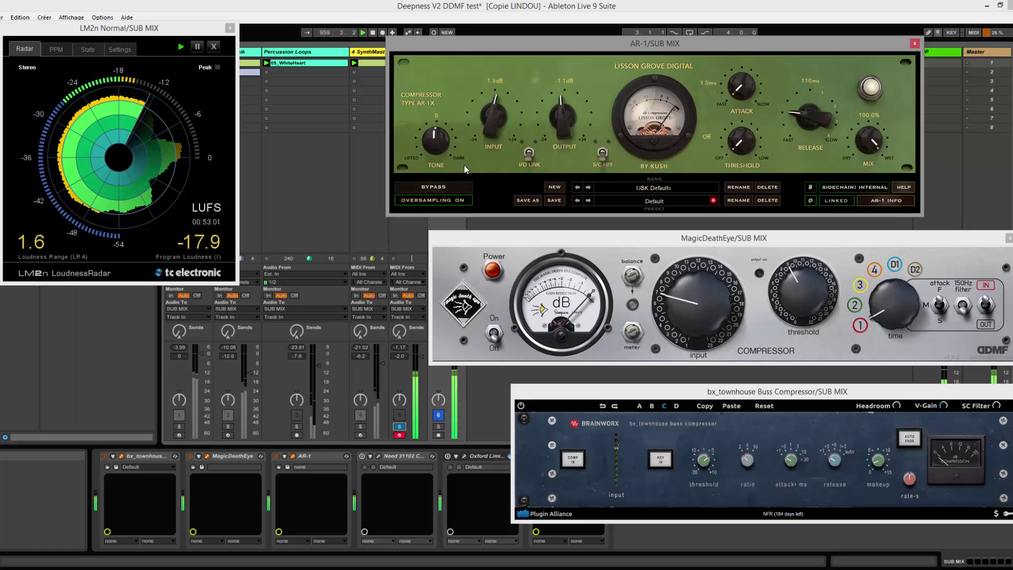
mouse_move(445, 154)
left_mouse_down()
mouse_move(470, 104)
mouse_move(438, 148)
mouse_move(449, 150)
left_mouse_up()
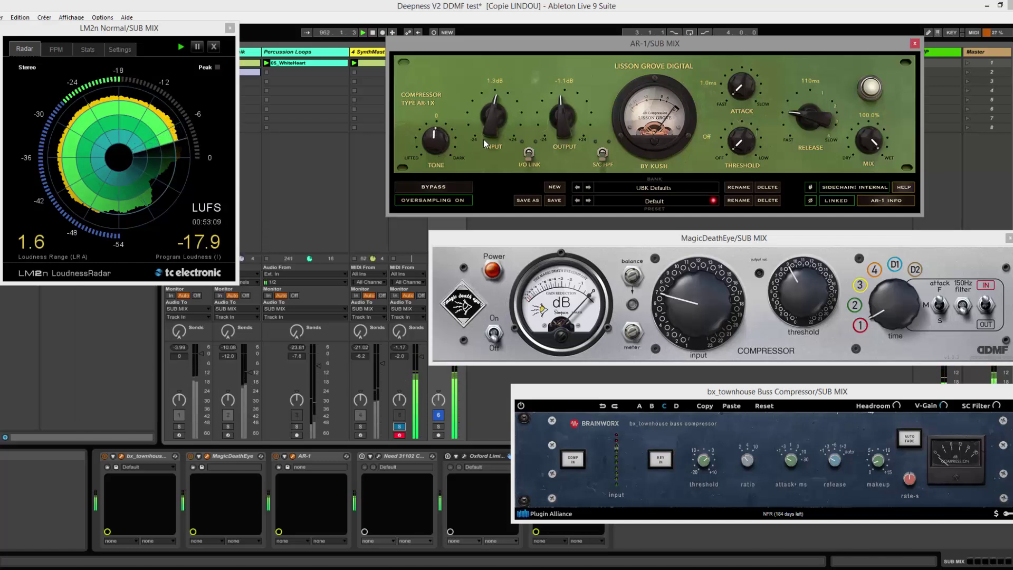
Raise the AR-1's input to 5.0 dB with the I/O link enabled, unlink it, and set the output to -4.4 dB
left_click(524, 147)
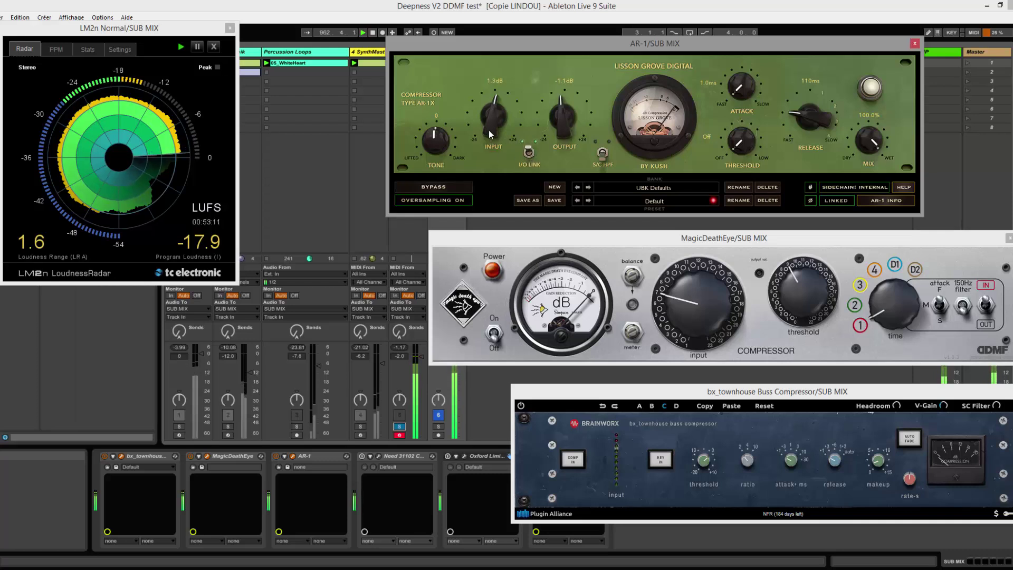
left_click_drag(489, 130, 491, 119)
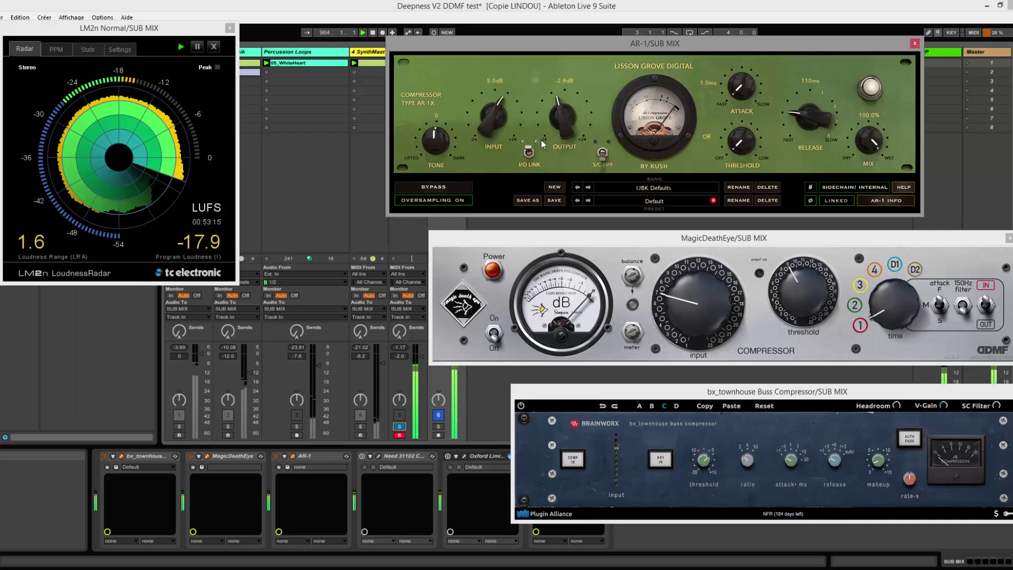
left_click(527, 154)
left_click_drag(557, 117, 555, 127)
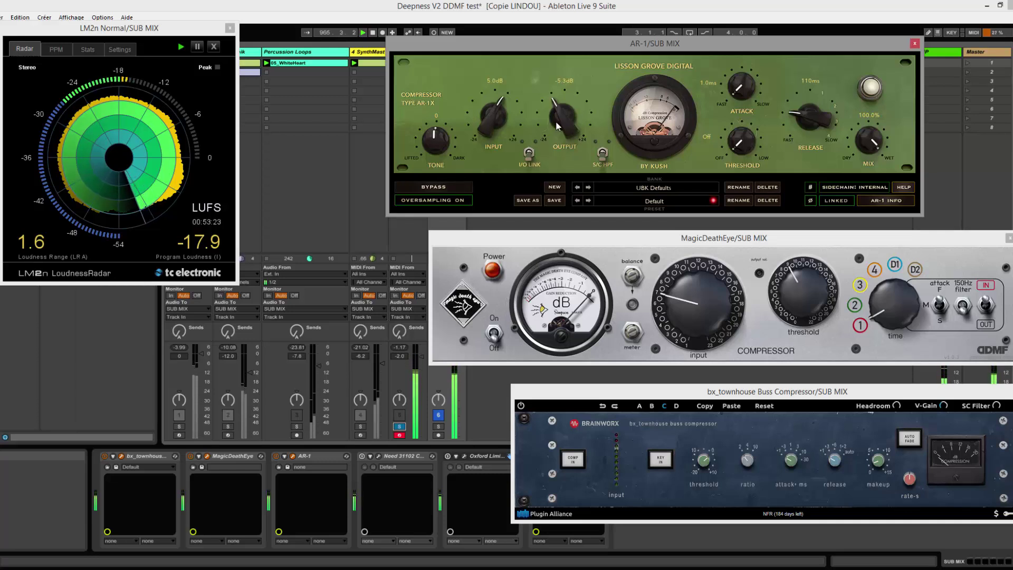
left_click_drag(559, 116, 559, 114)
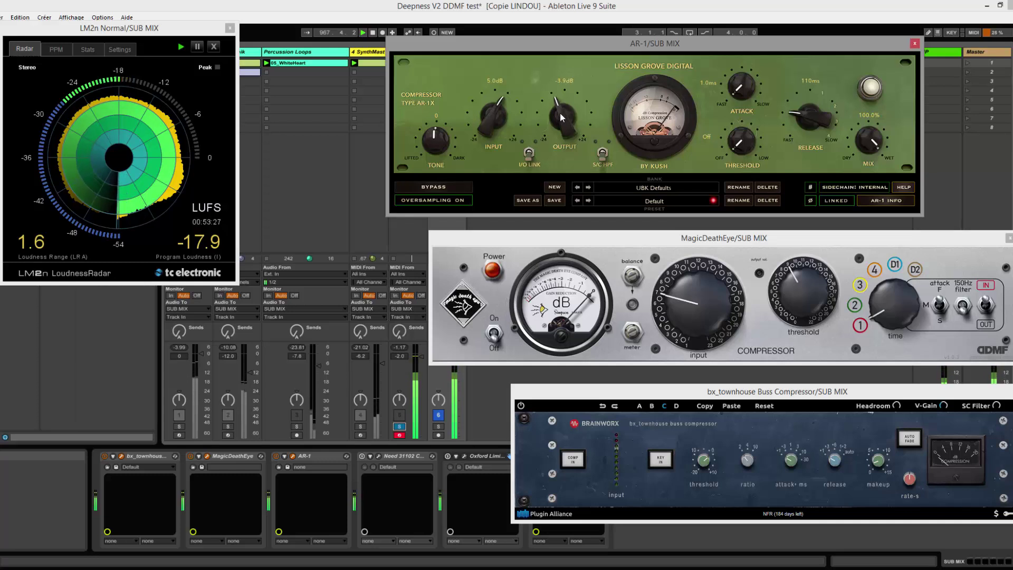
left_click_drag(560, 113, 559, 115)
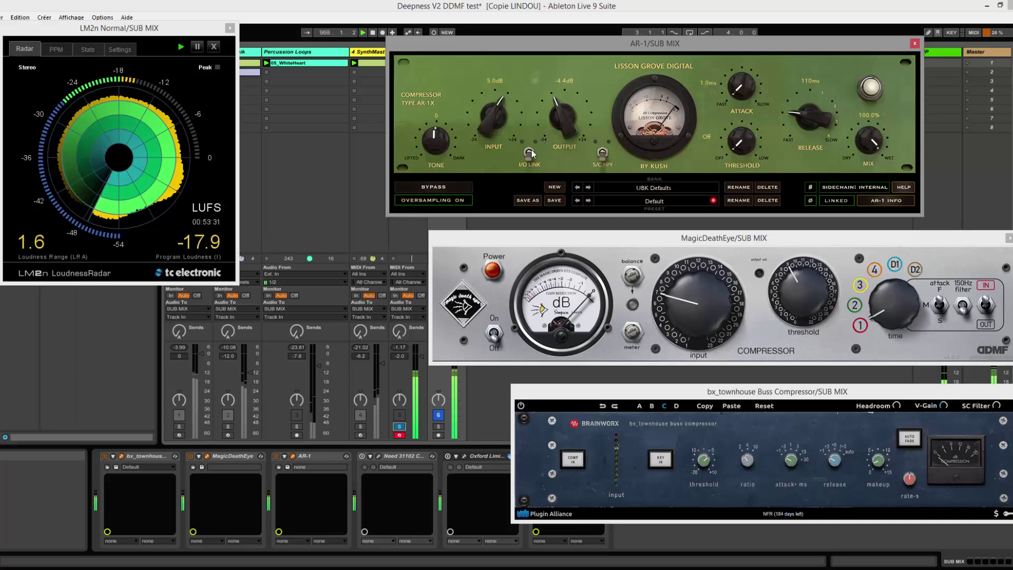
Compare the AR-1 with the bypassed signal, reactivate it, and trim its output to -4.8 dB
left_click(449, 188)
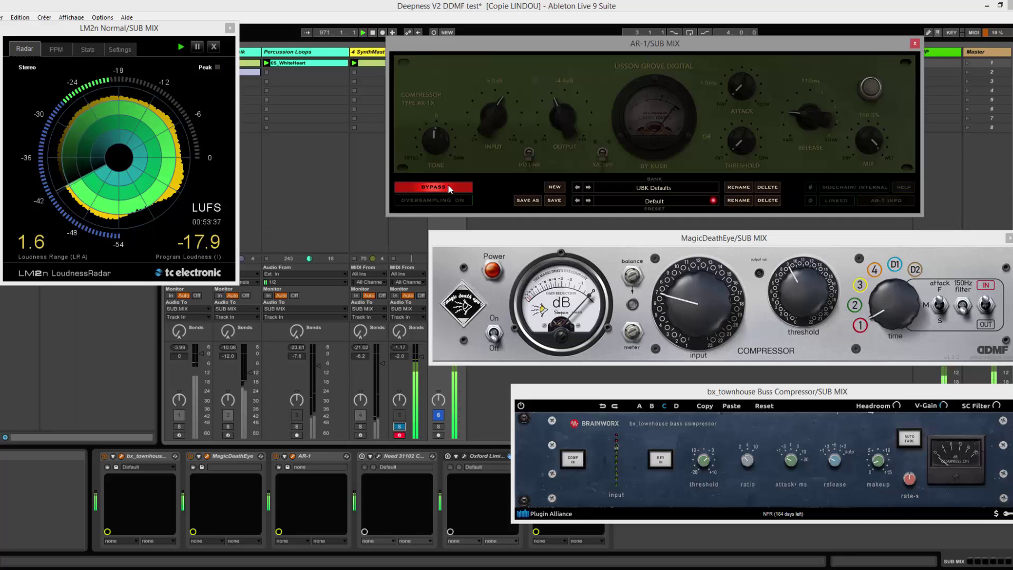
left_click(448, 186)
left_click_drag(556, 120, 556, 124)
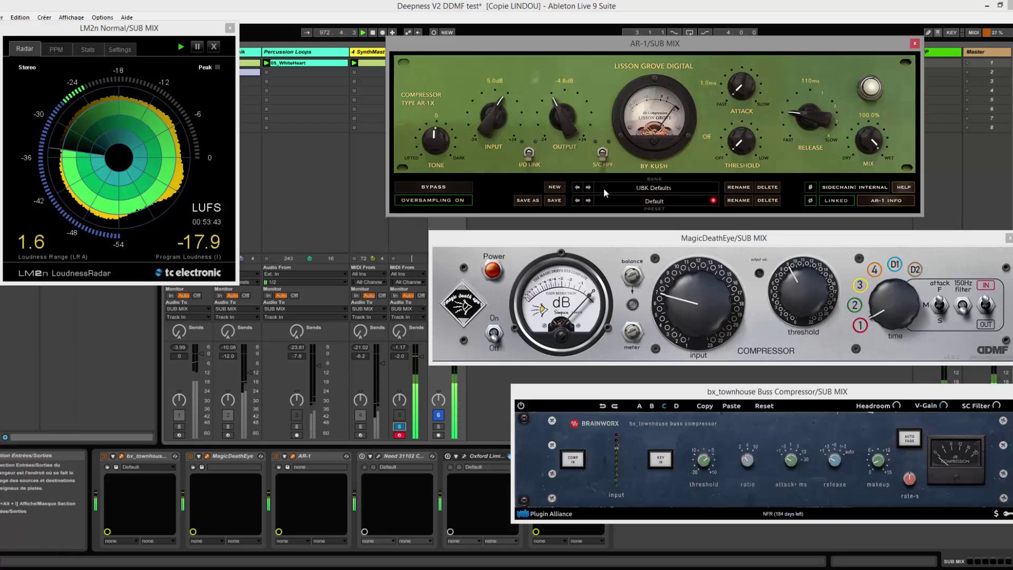
Move the MagicDeathEye window off the SUB MIX mixer channel and lower the track's volume to -16.6 dB
left_click_drag(543, 240, 597, 161)
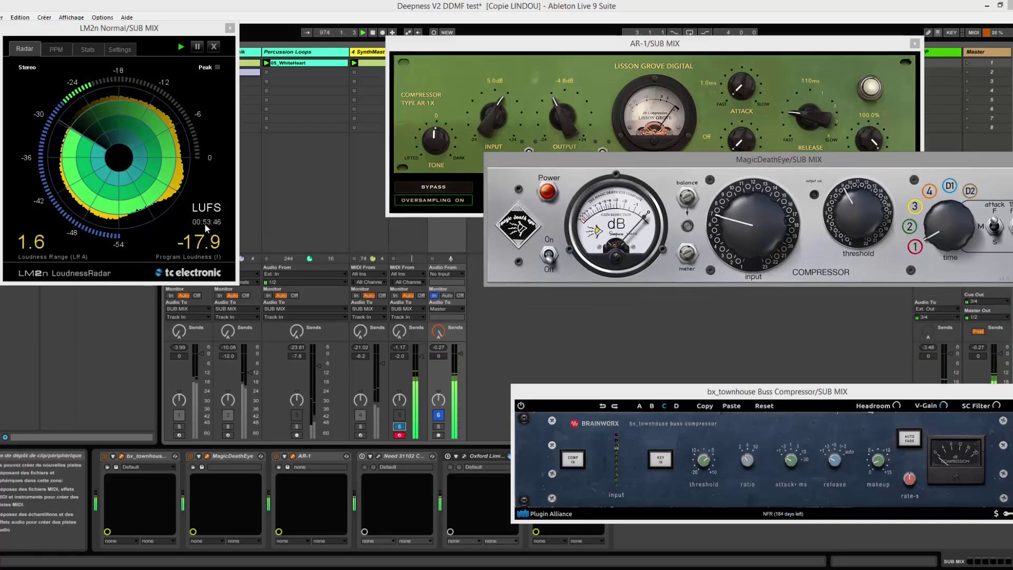
left_click_drag(461, 354, 460, 379)
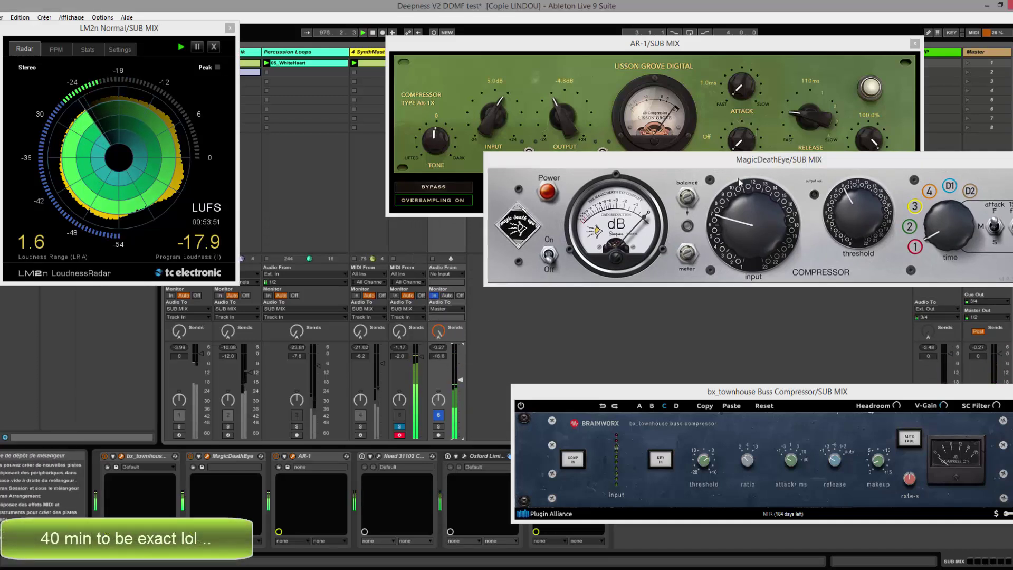
Close the MagicDeathEye and bx_townhouse windows, keeping the repositioned AR-1 open, and lower the SUB MIX track volume to -22.5 dB
left_click_drag(779, 159, 596, 243)
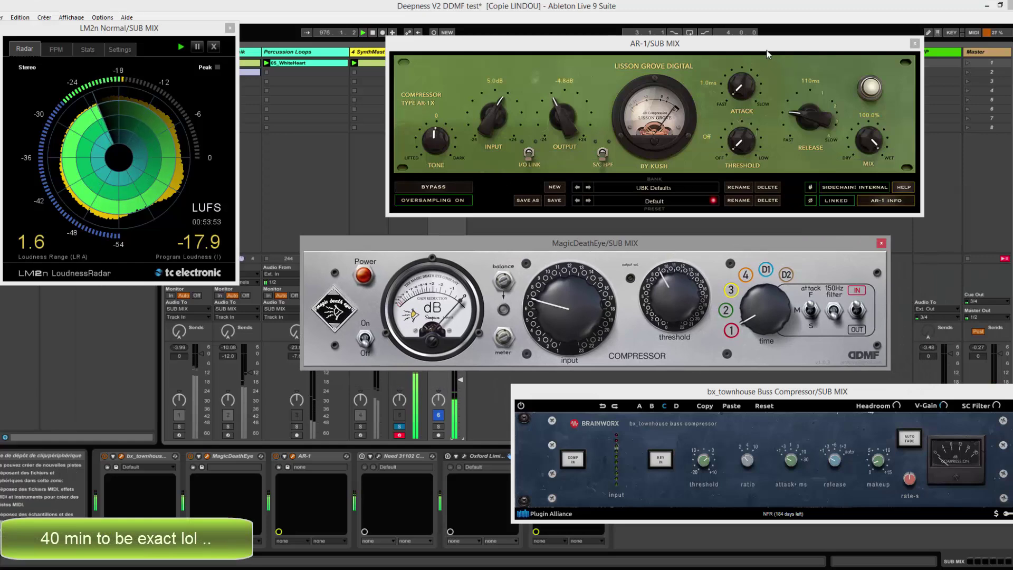
left_click_drag(763, 43, 650, 49)
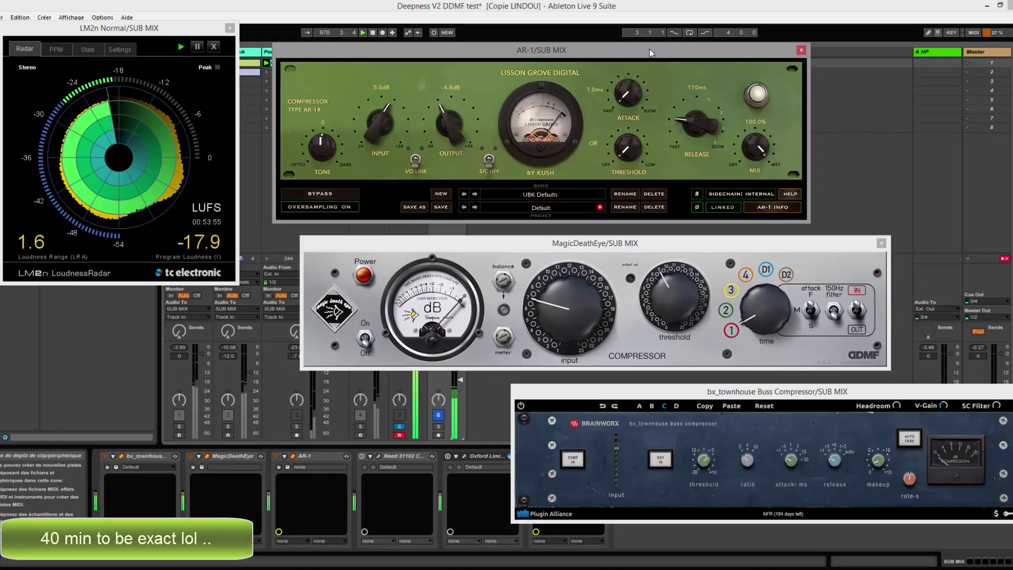
left_click(881, 243)
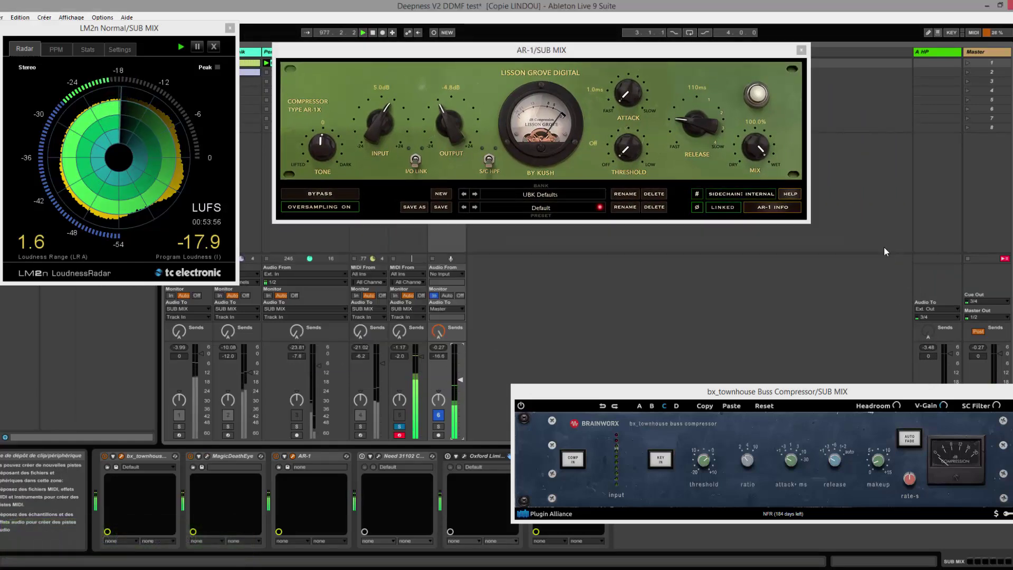
left_click_drag(942, 391, 752, 382)
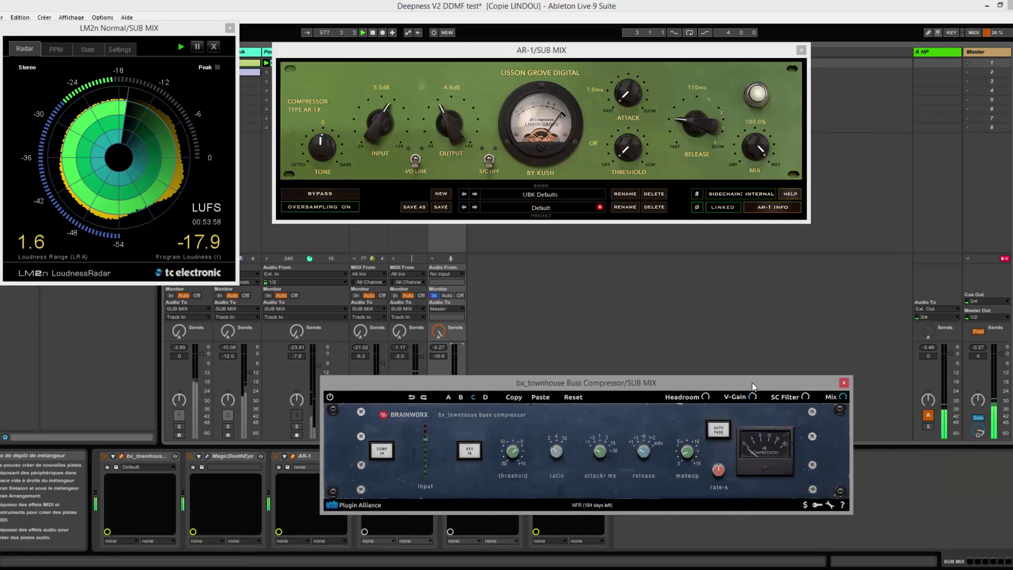
left_click(842, 384)
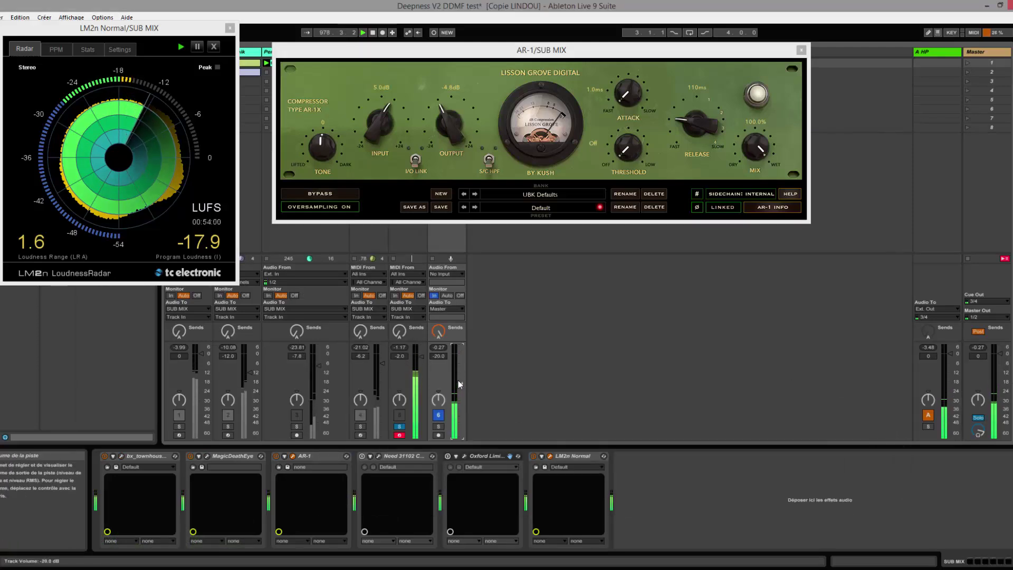
left_click_drag(458, 380, 458, 389)
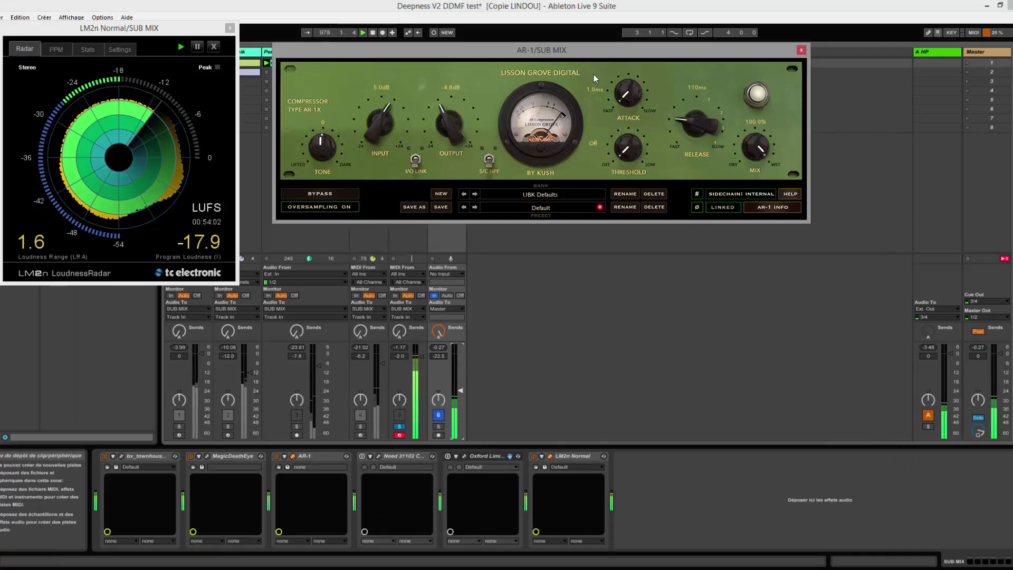
Reposition the AR-1 window slightly lower above the SUB MIX mixer channel and raise the compressor's output to about -3.5 dB
left_click_drag(606, 51, 592, 82)
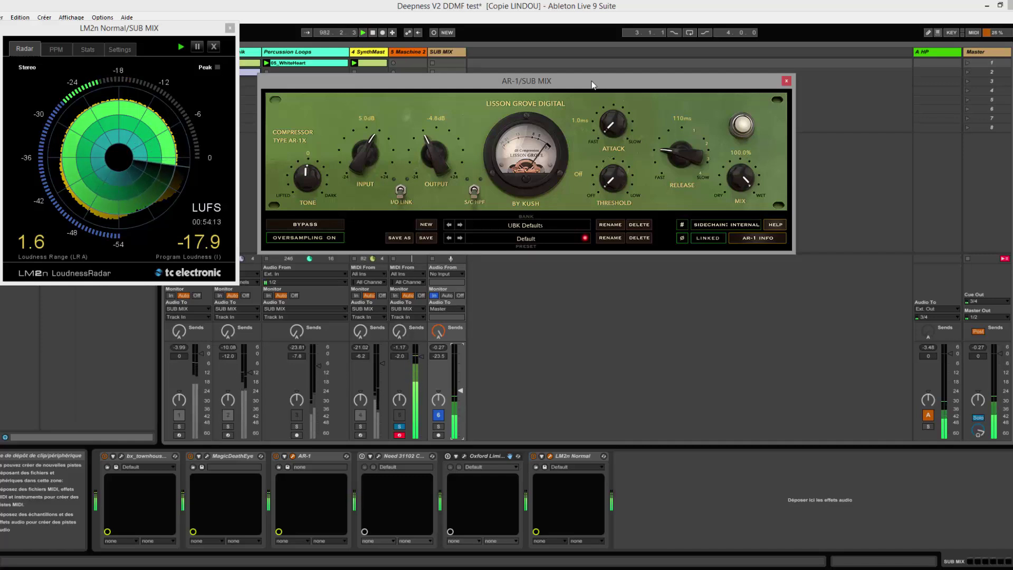
scroll(434, 162, "up", 2)
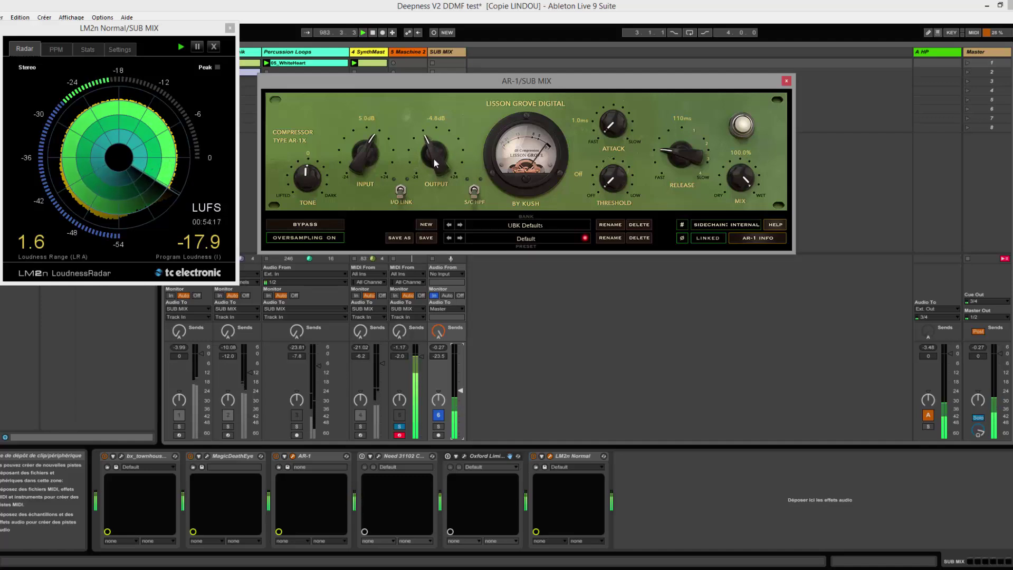
scroll(434, 162, "down", 2)
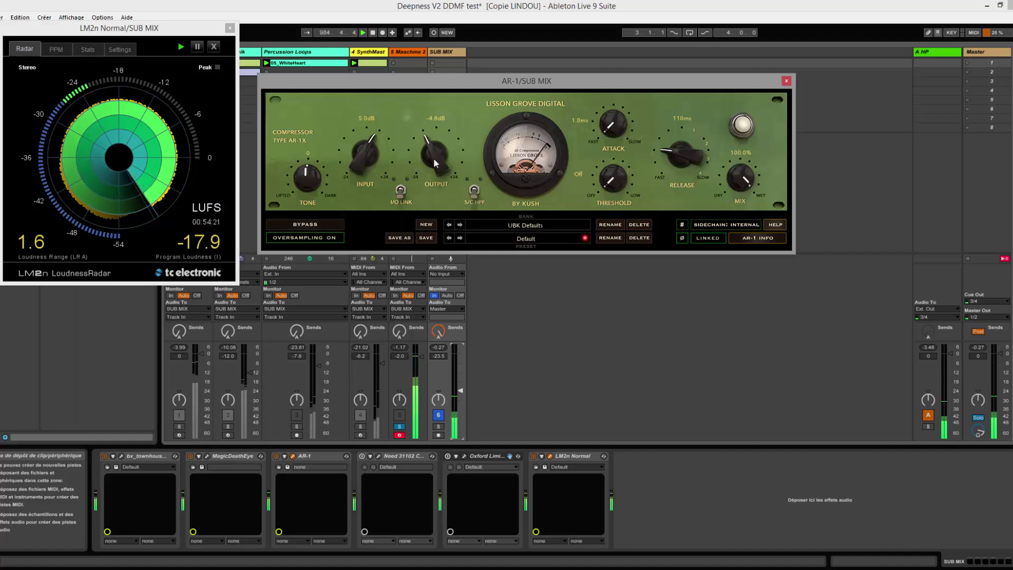
scroll(433, 160, "down", 1)
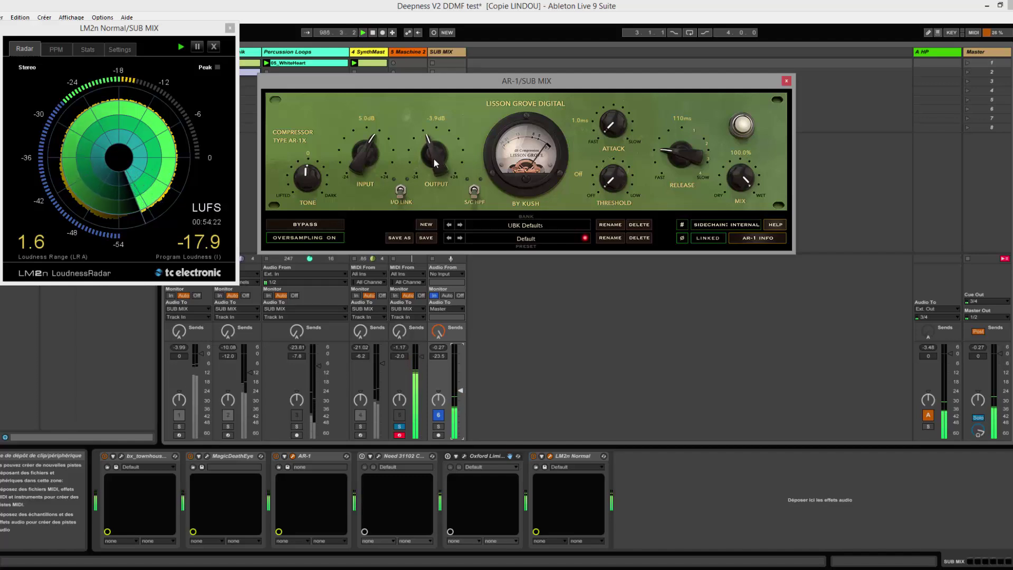
scroll(434, 159, "down", 1)
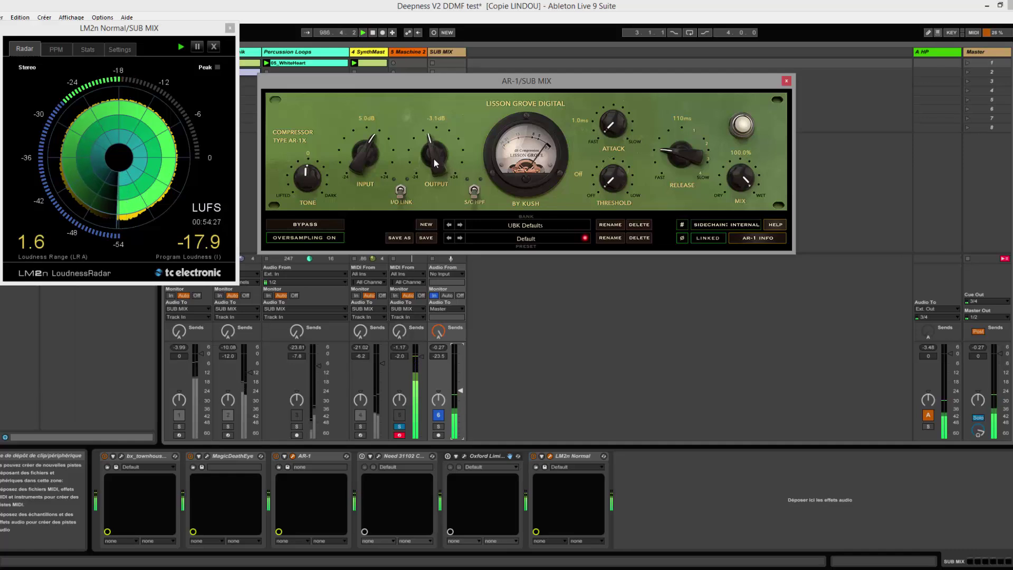
scroll(434, 160, "down", 2)
scroll(433, 159, "down", 4)
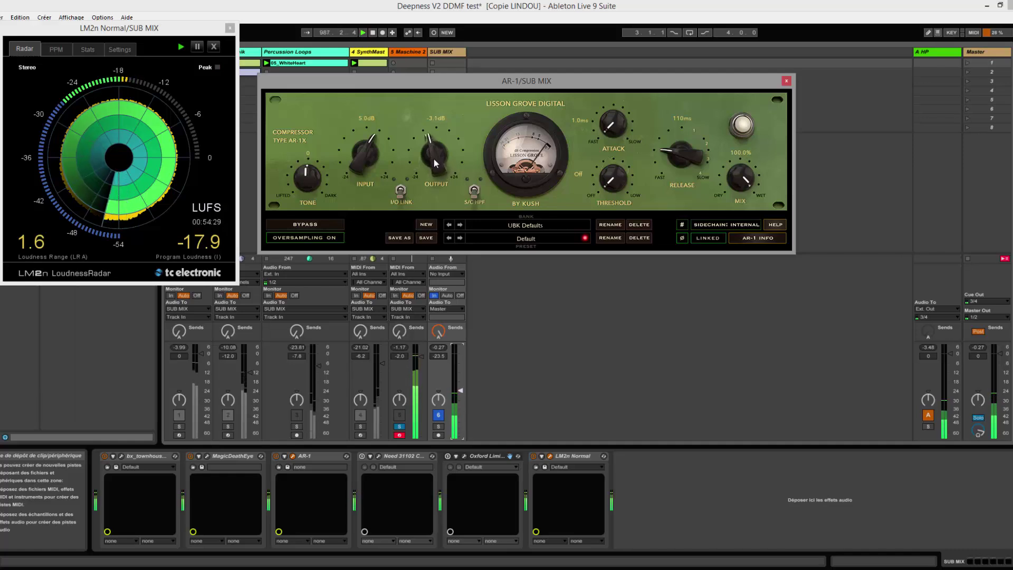